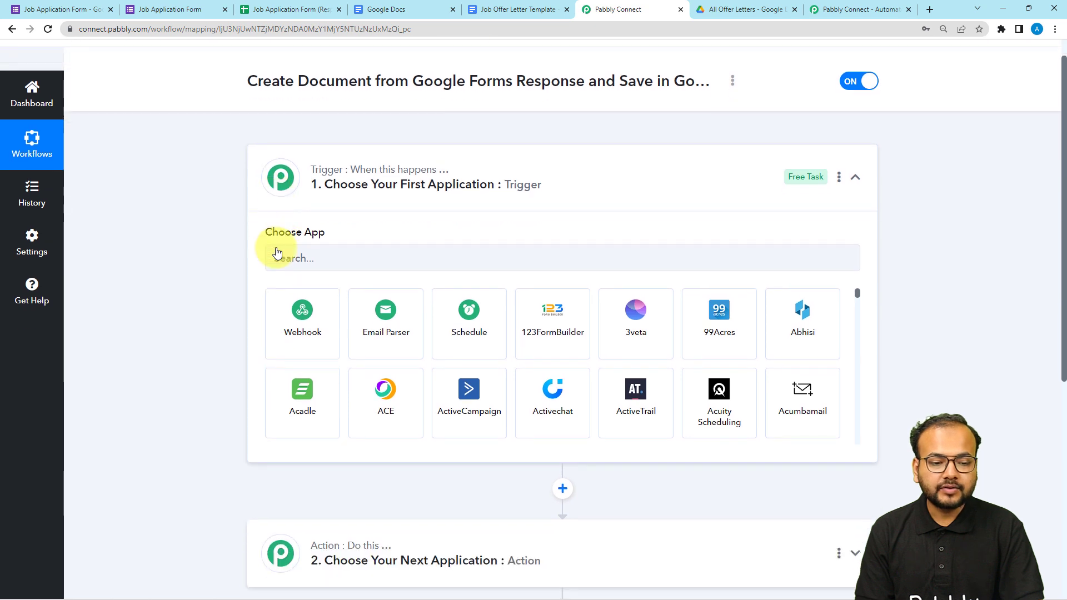
scroll(277, 248, down, 1)
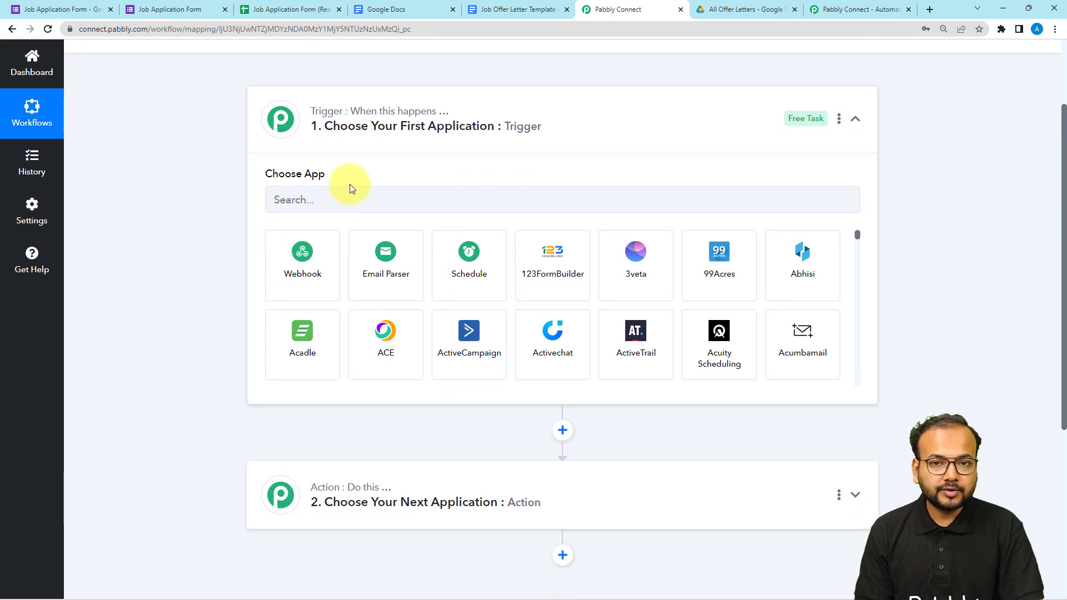
Set the workflow trigger to Google Forms with the New Response Received event.
click(361, 199)
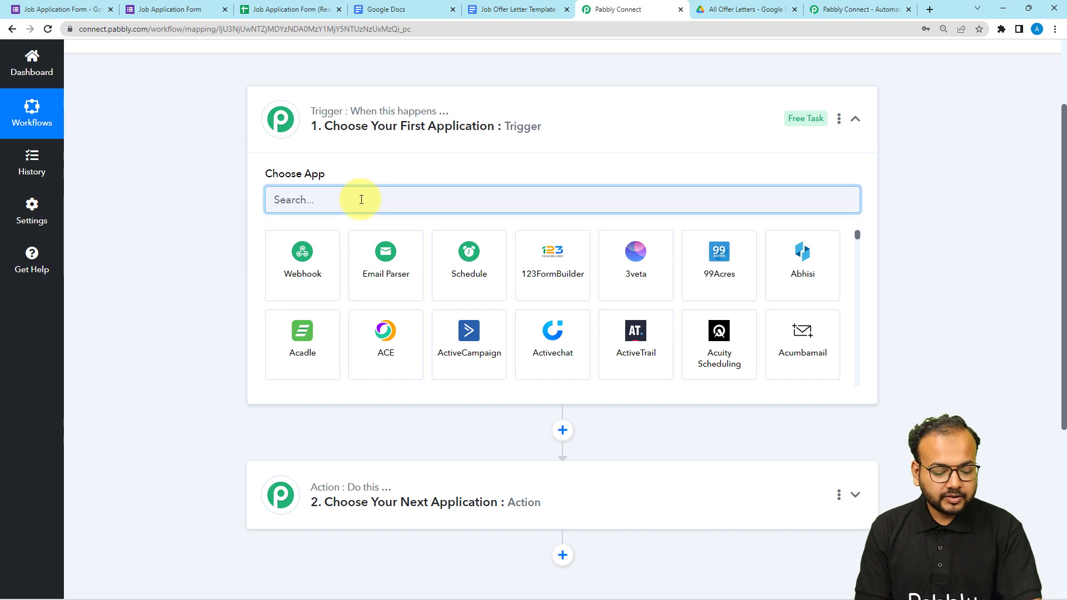
text(goo)
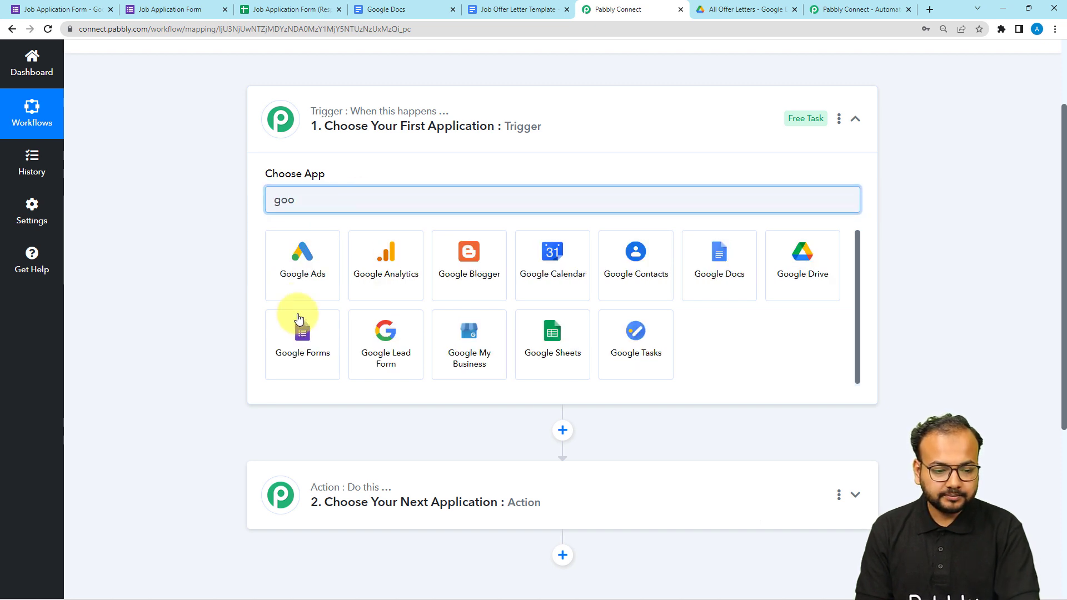
click(296, 316)
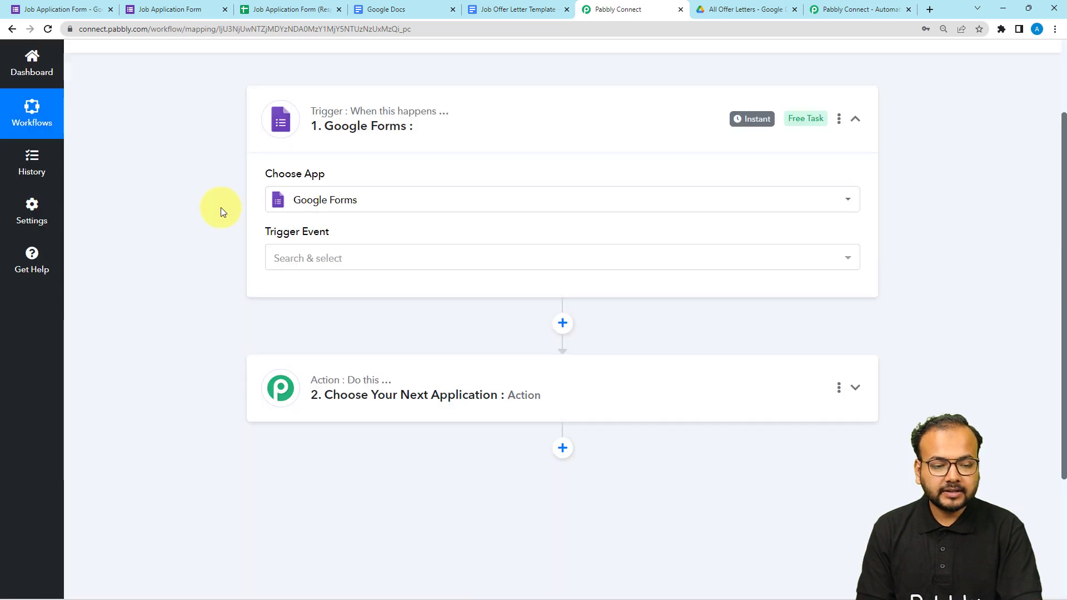
click(294, 263)
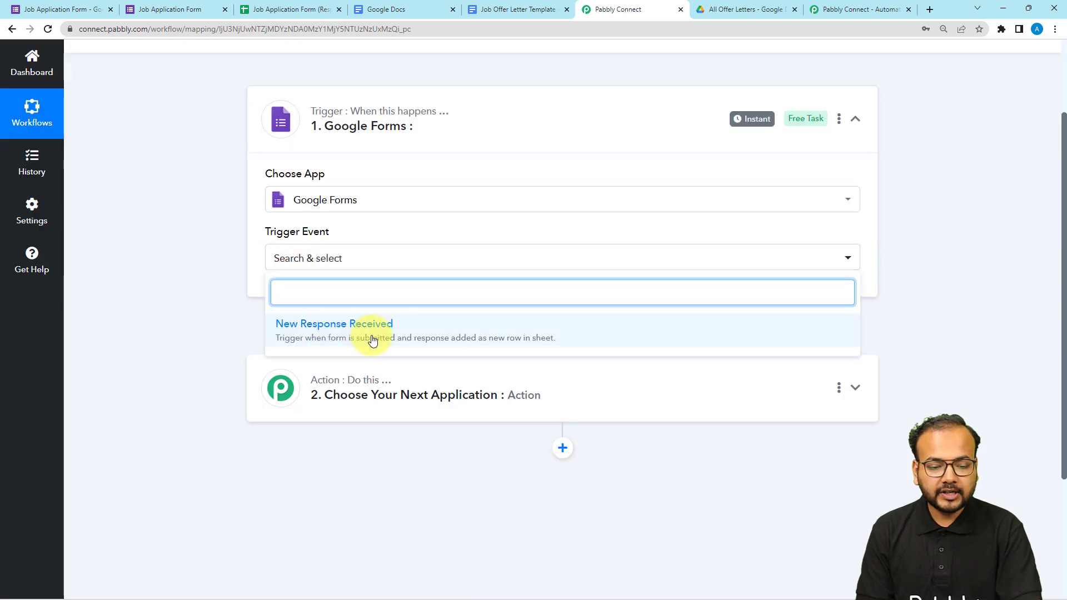
click(372, 340)
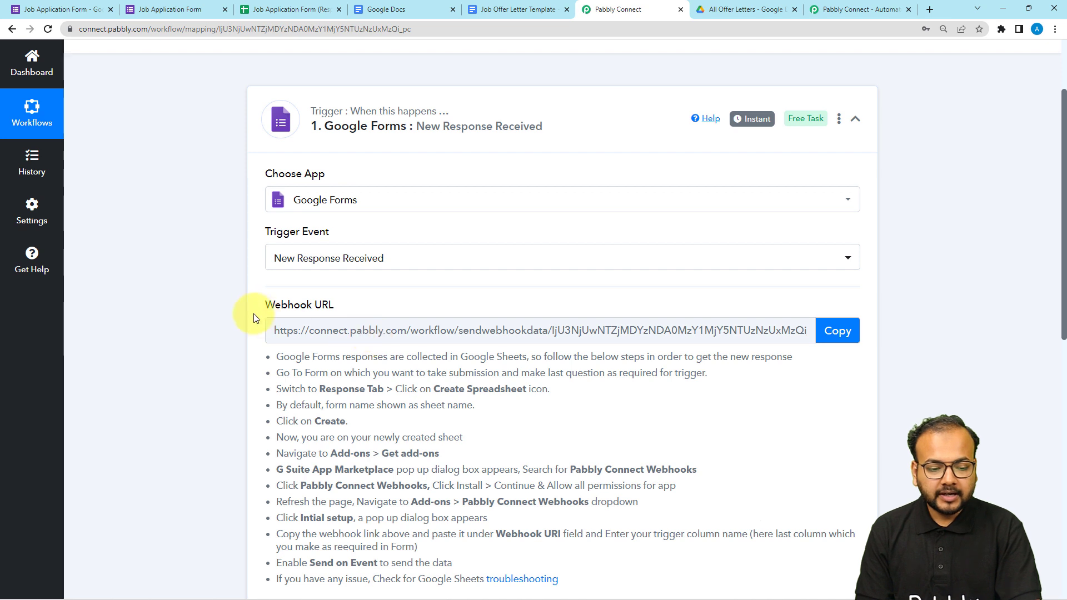
Copy the webhook URL of the Google Forms trigger.
scroll(253, 316, down, 1)
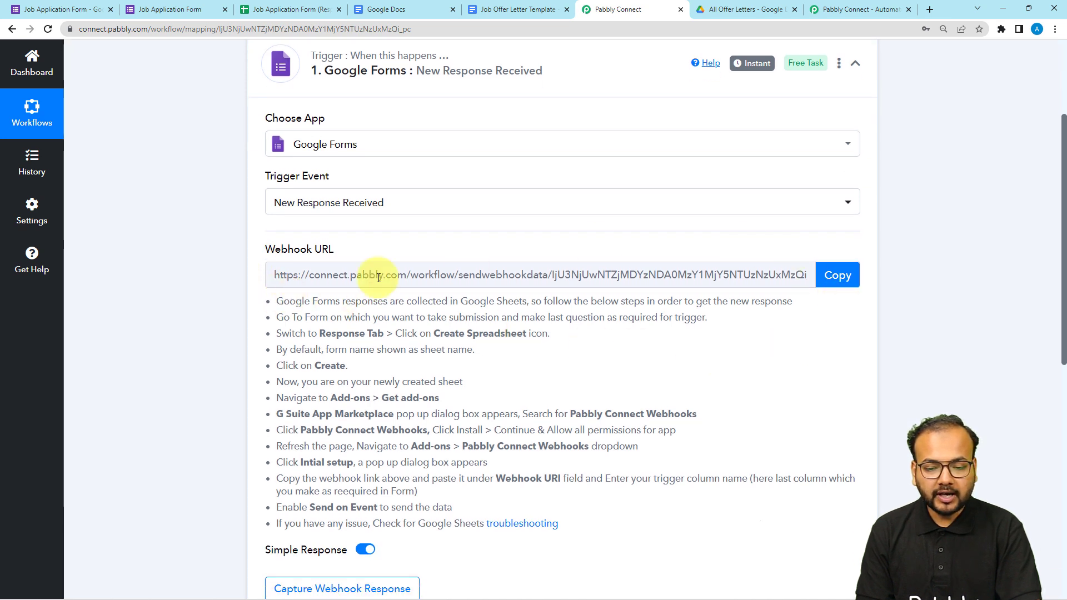
click(828, 278)
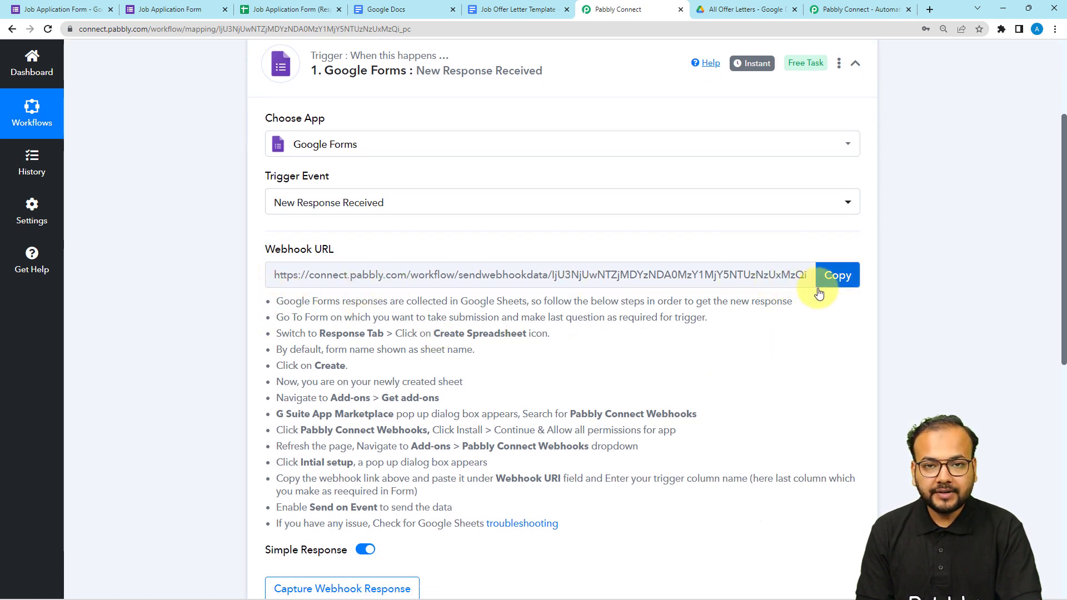
scroll(744, 365, down, 1)
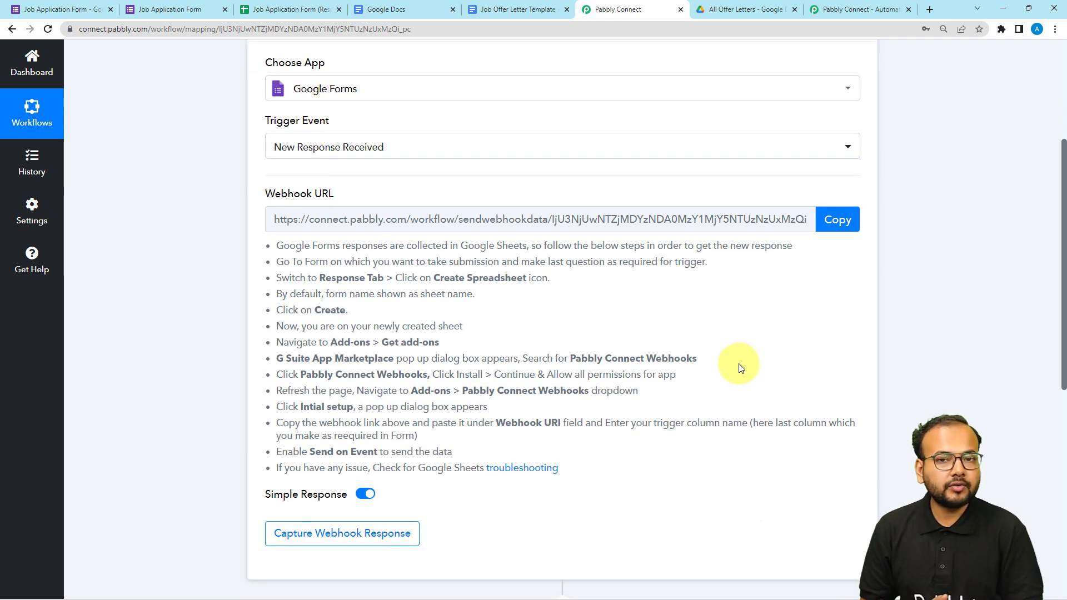
Examine the Job Application Form's responses and questions, its linked responses spreadsheet, and the setup instructions for the Google Forms webhook.
click(81, 11)
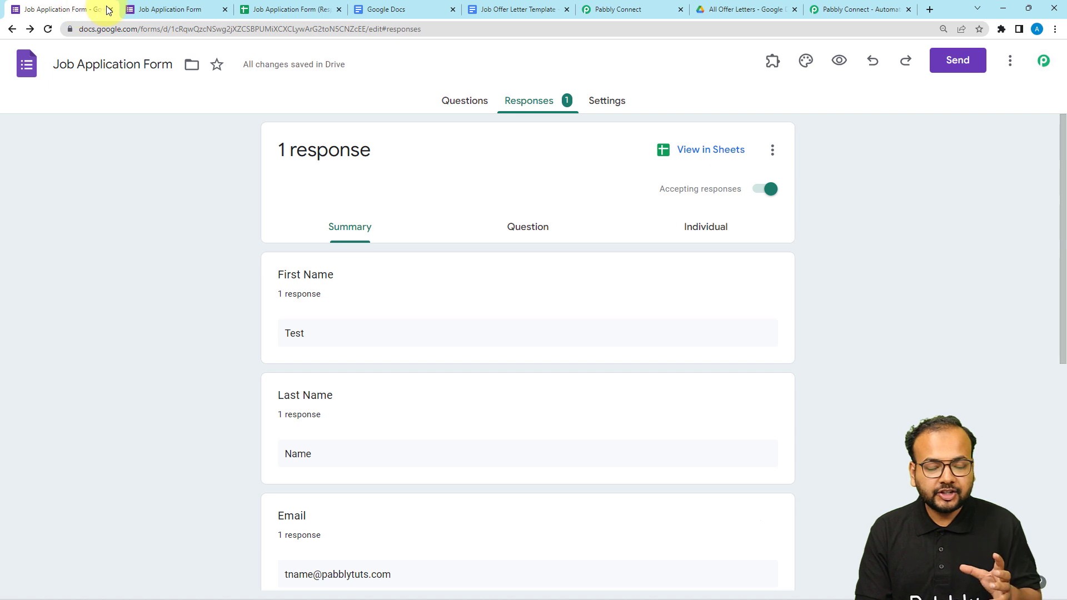
click(155, 9)
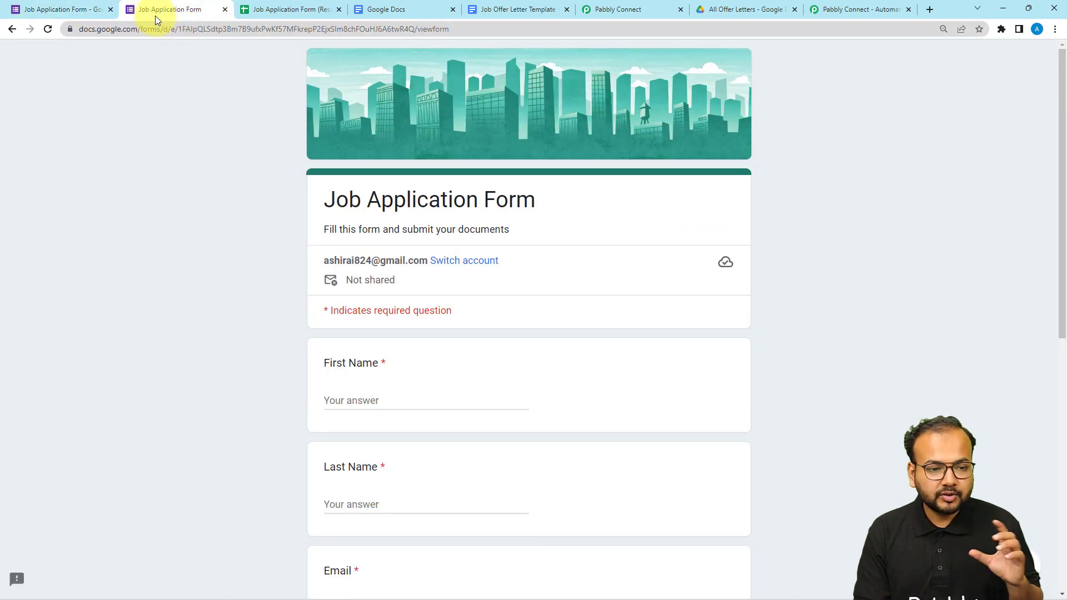
click(266, 11)
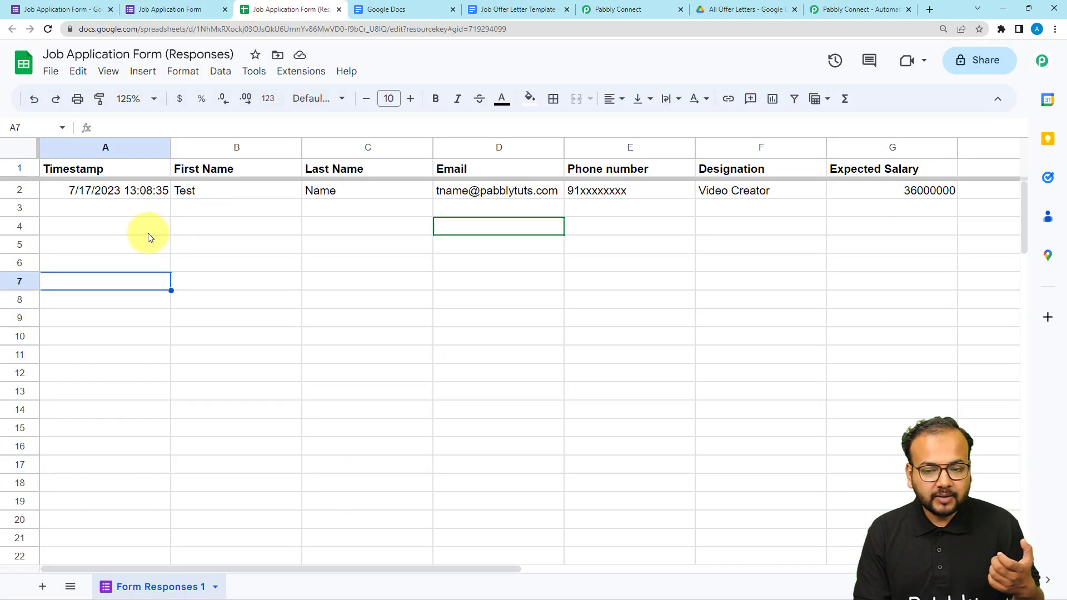
click(177, 5)
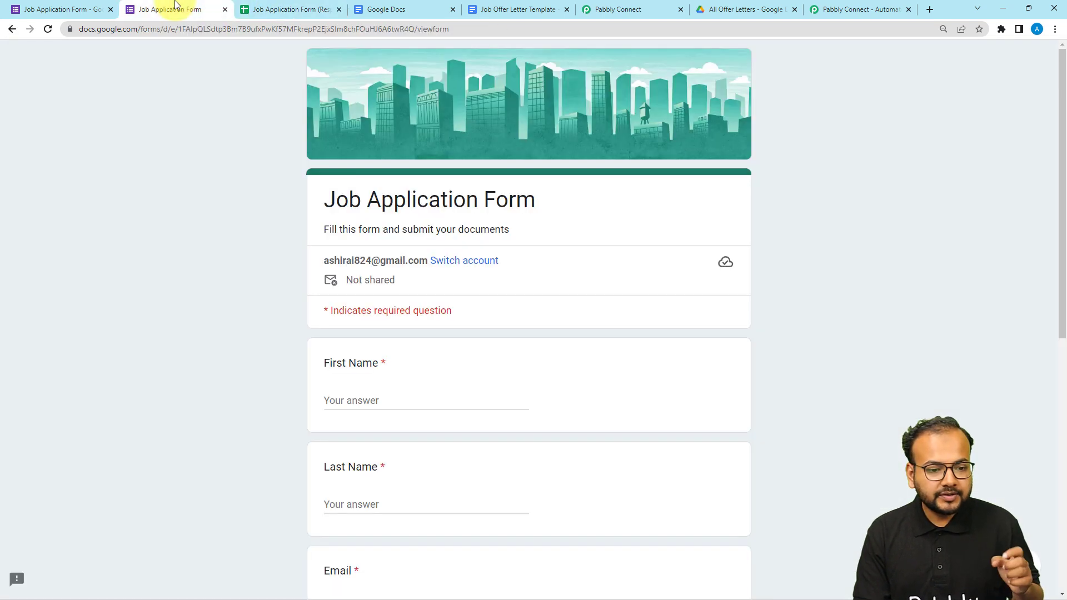
scroll(221, 236, down, 1)
scroll(223, 238, down, 1)
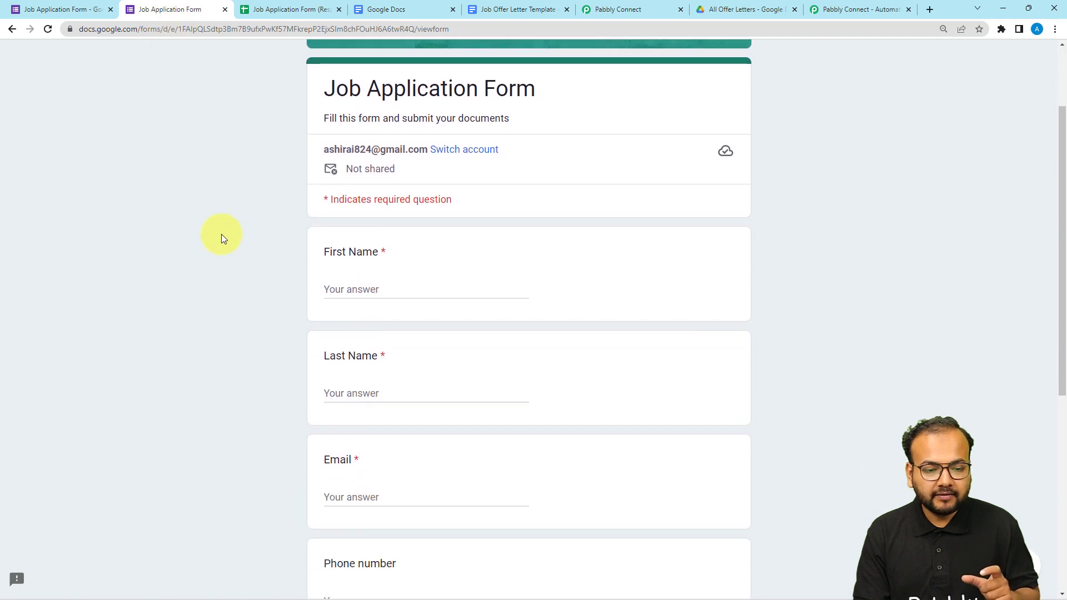
scroll(221, 235, down, 5)
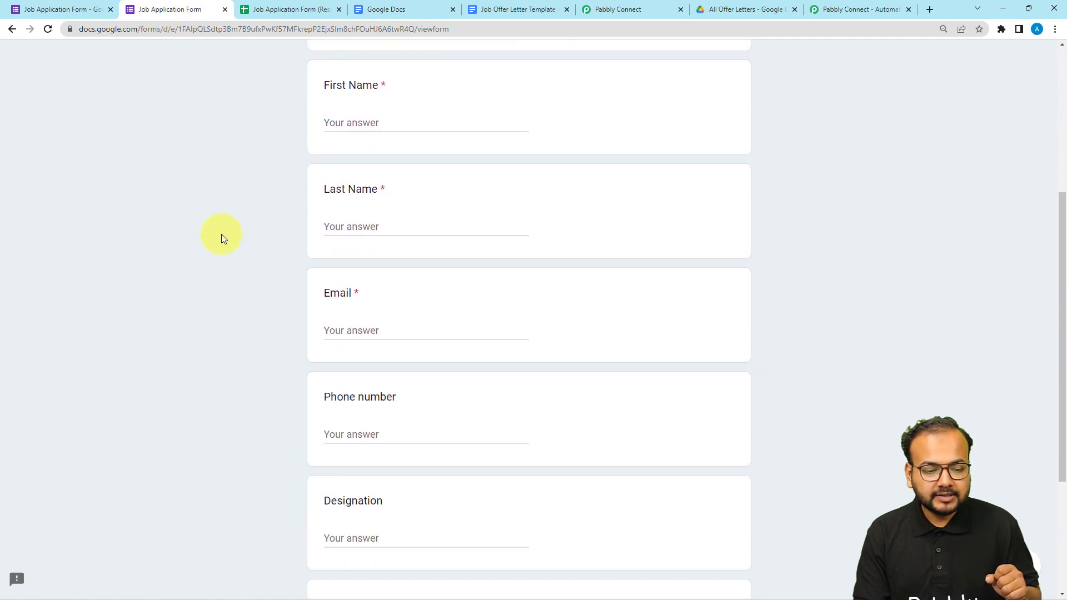
scroll(221, 235, down, 2)
click(251, 15)
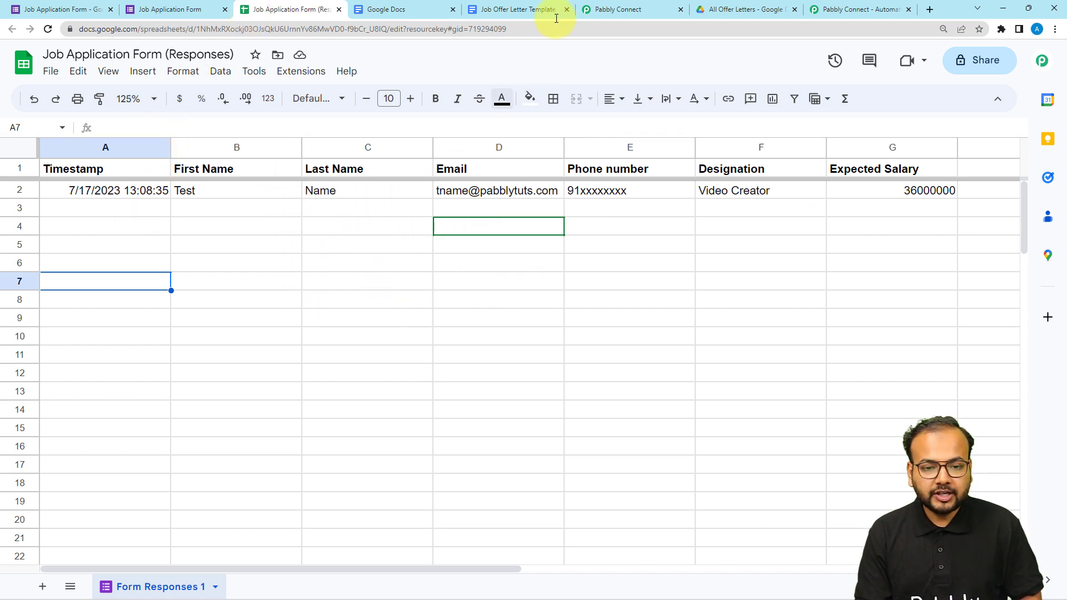
click(617, 9)
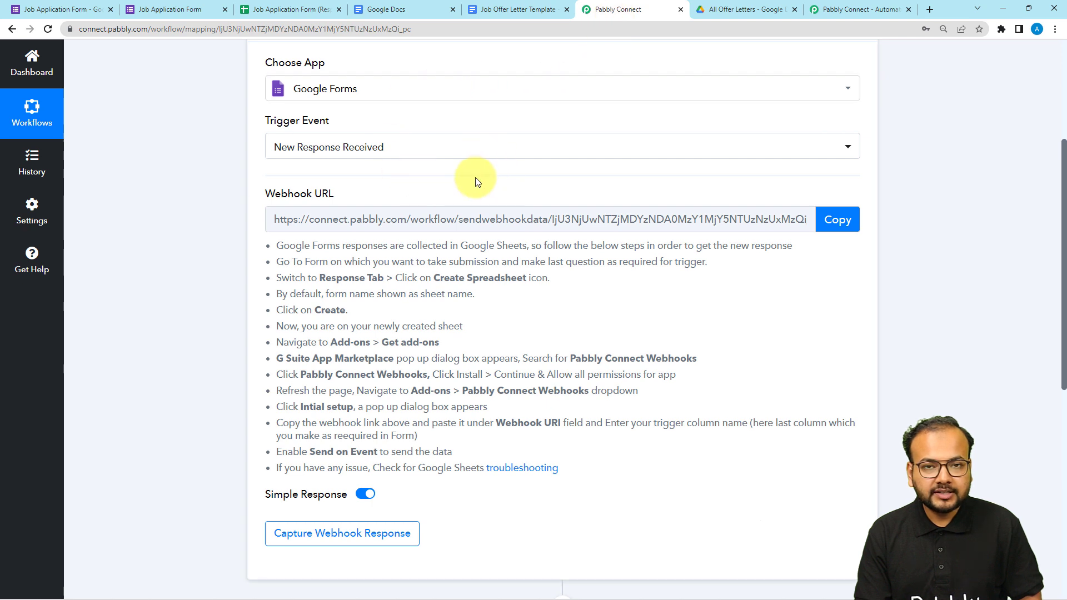
click(293, 10)
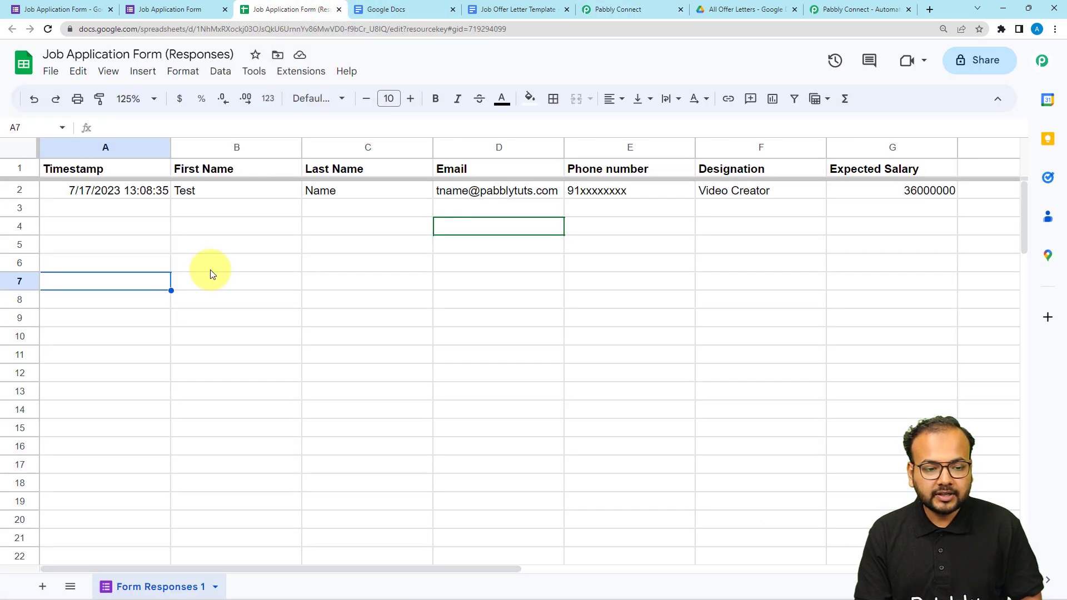
click(602, 12)
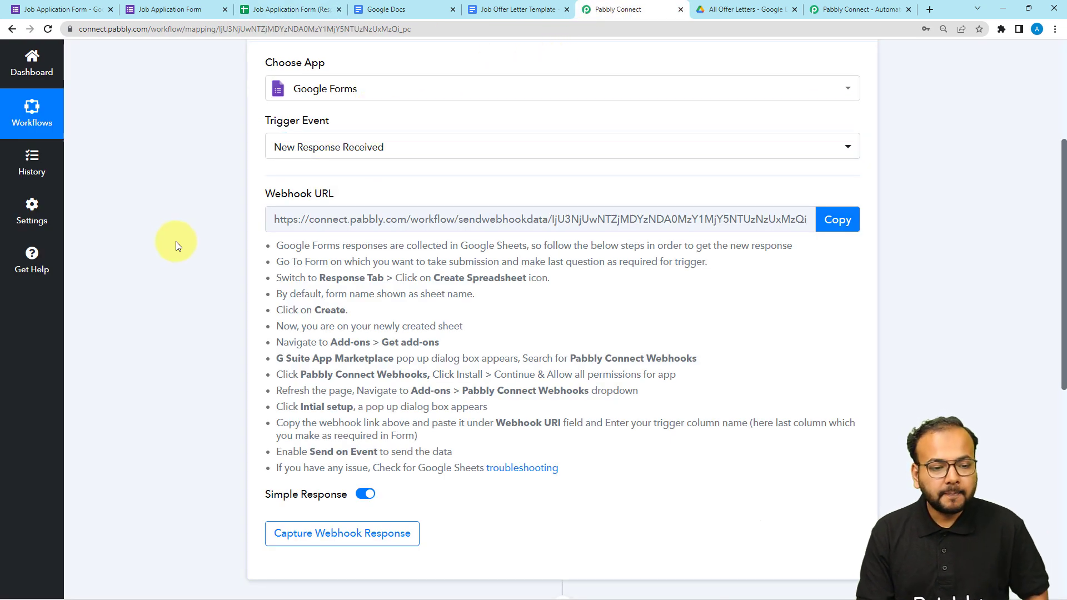
scroll(172, 241, down, 1)
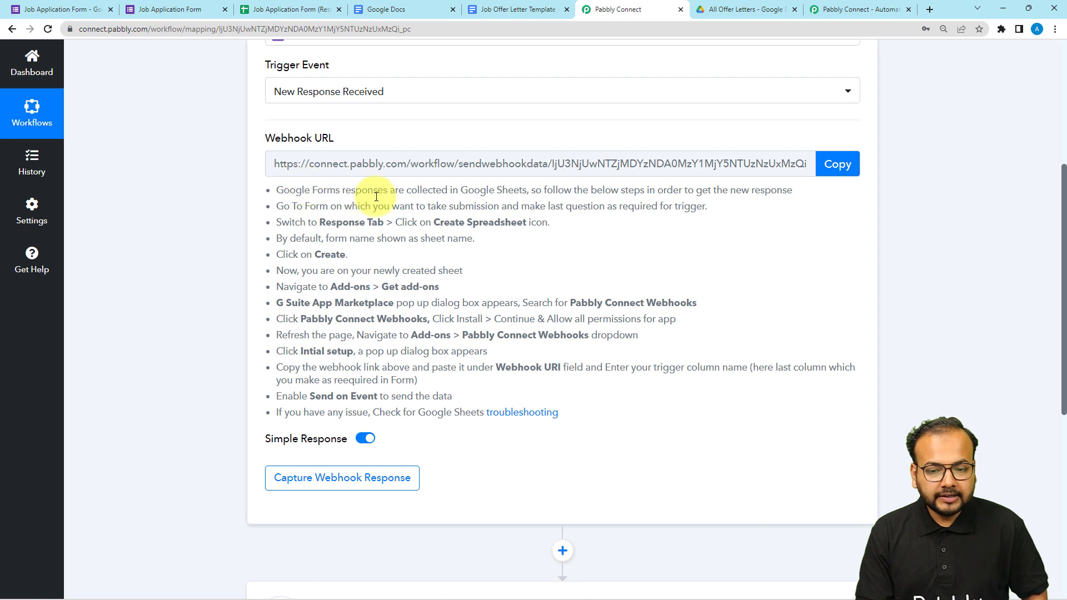
drag(290, 189, 452, 412)
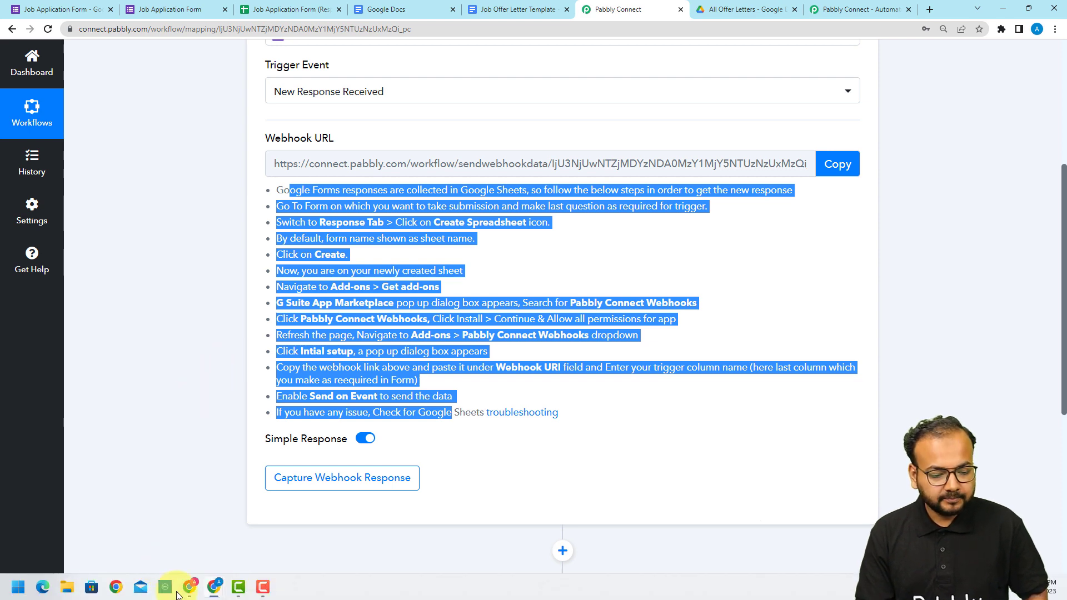
Switch to the Incognito window's Job Application Form (Responses) spreadsheet and search the add-on marketplace for Pabbly Connect Webhooks.
click(189, 586)
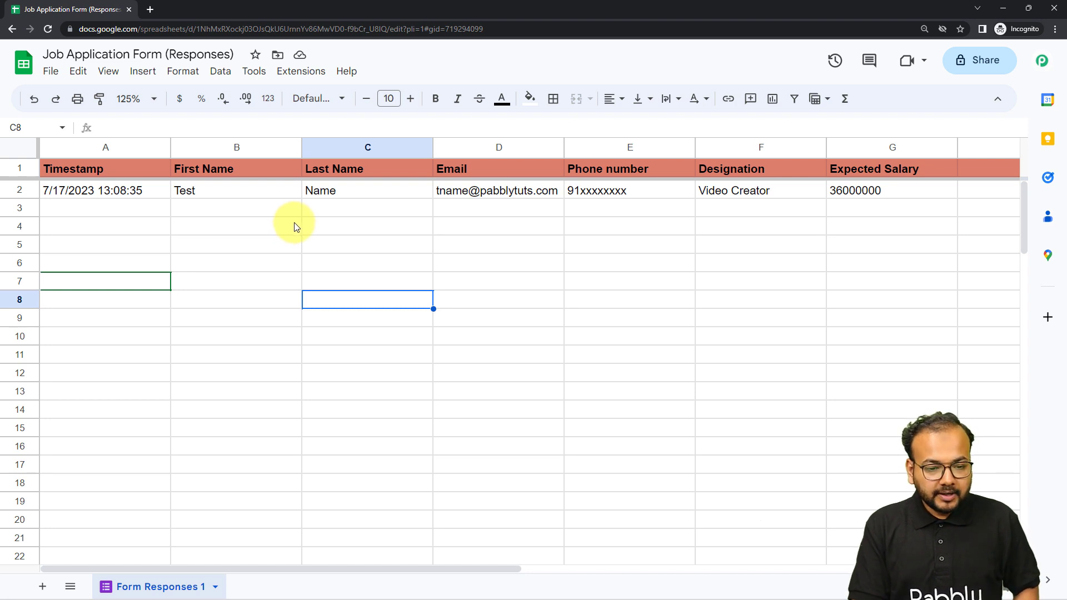
click(307, 73)
mouse_move(459, 102)
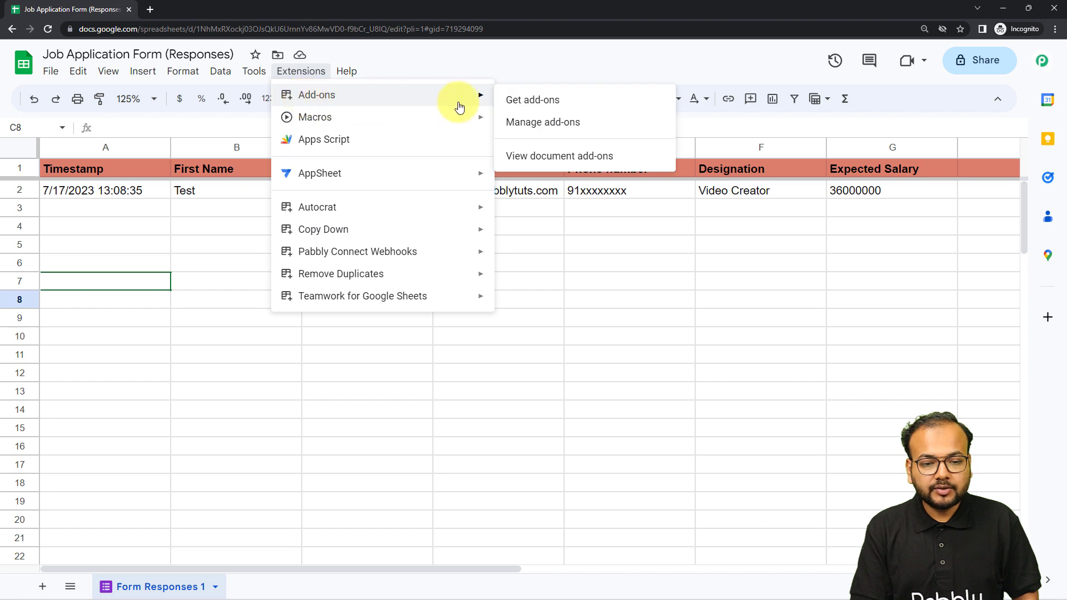
click(516, 102)
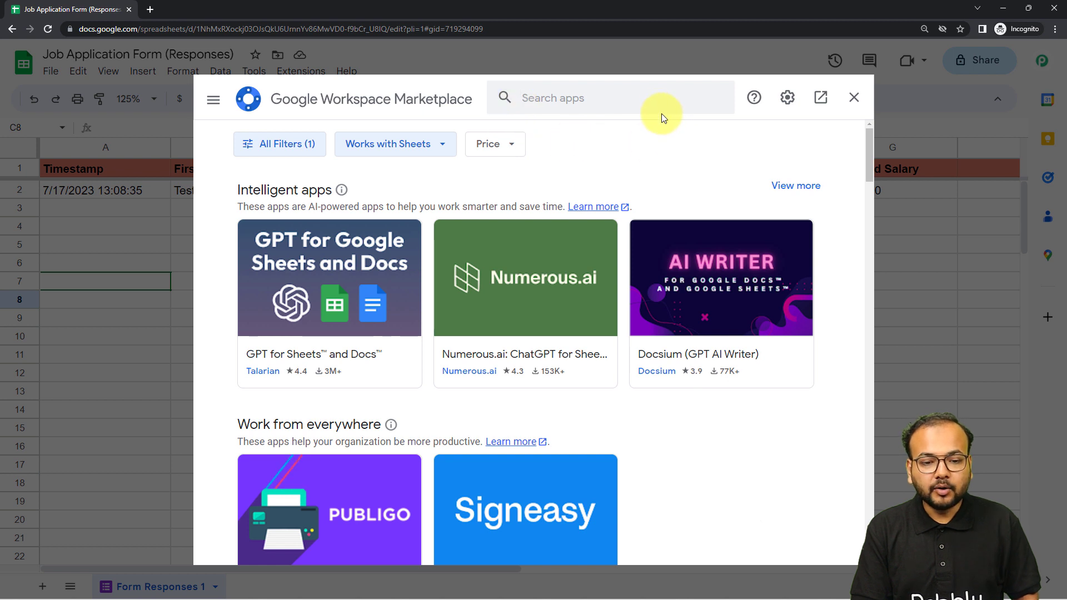
click(657, 107)
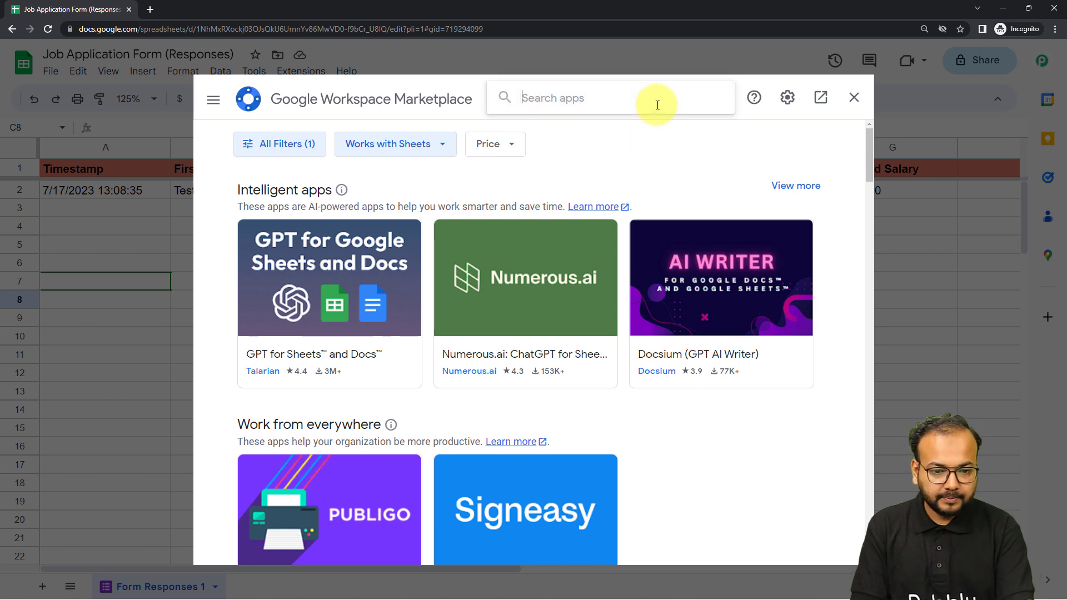
text(pabb)
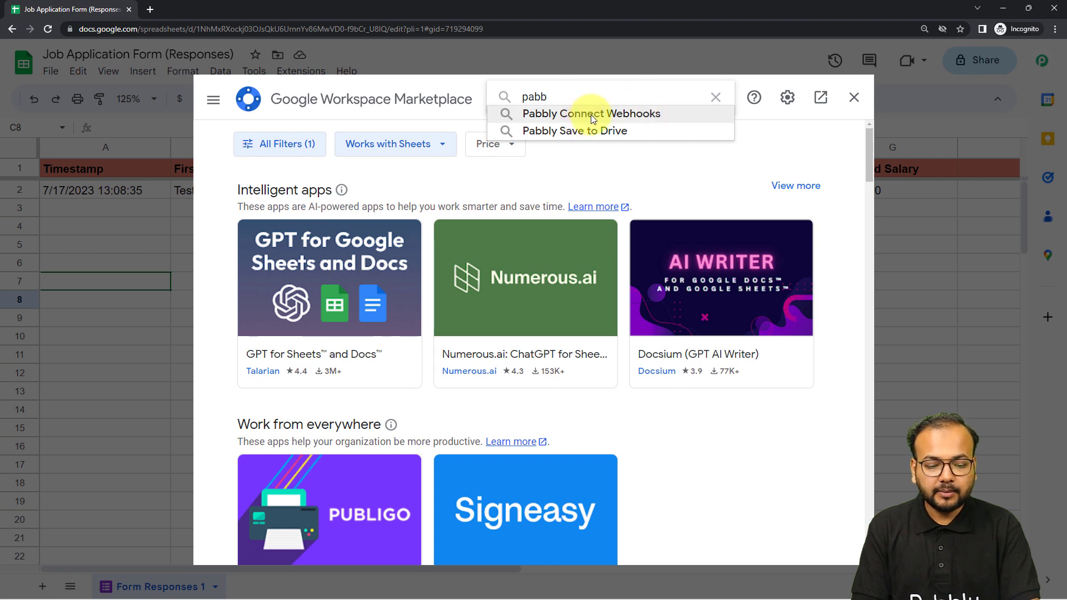
click(591, 115)
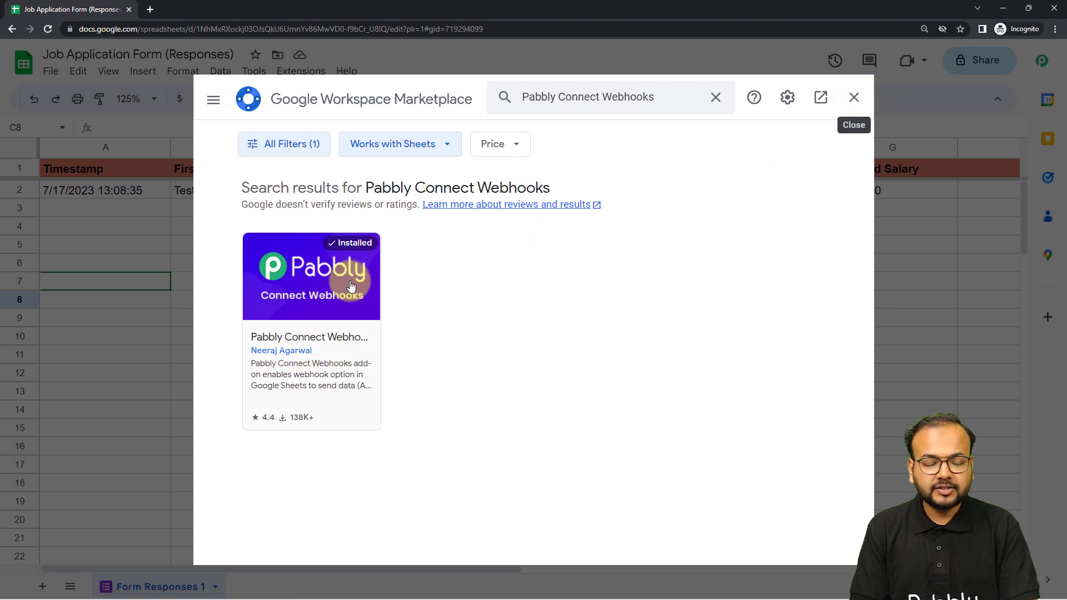
click(854, 97)
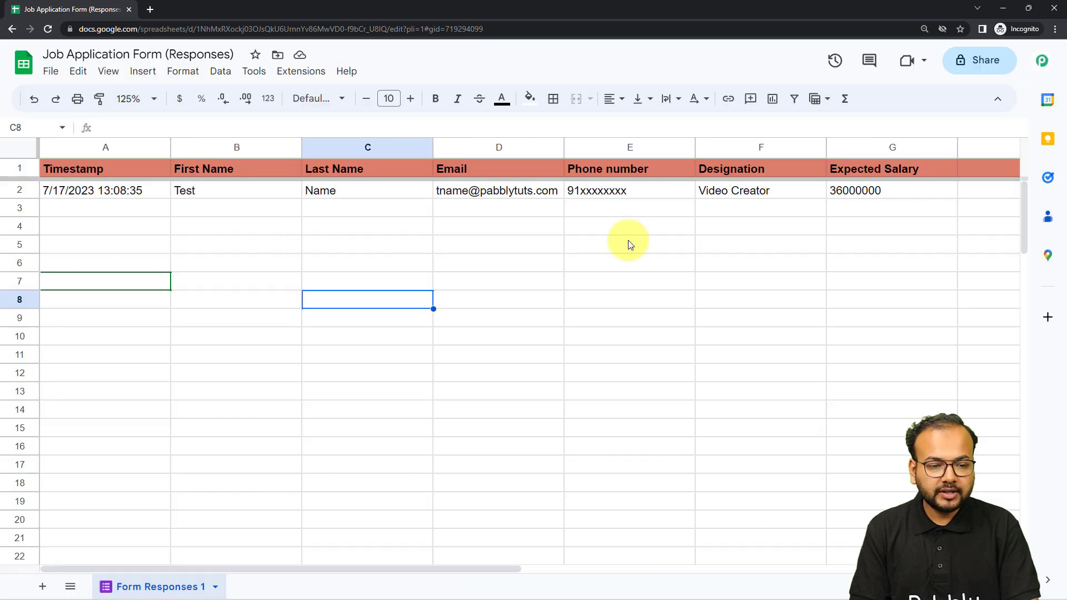
Reload the responses spreadsheet and open the Initial Setup of the Pabbly Connect Webhooks add-on.
click(42, 31)
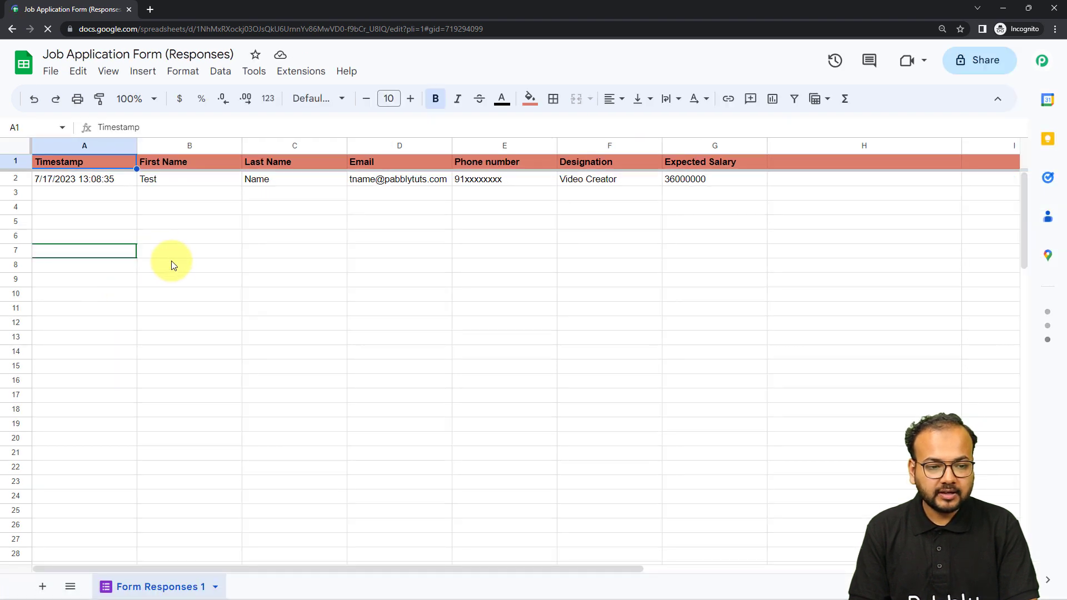
click(302, 76)
mouse_move(311, 265)
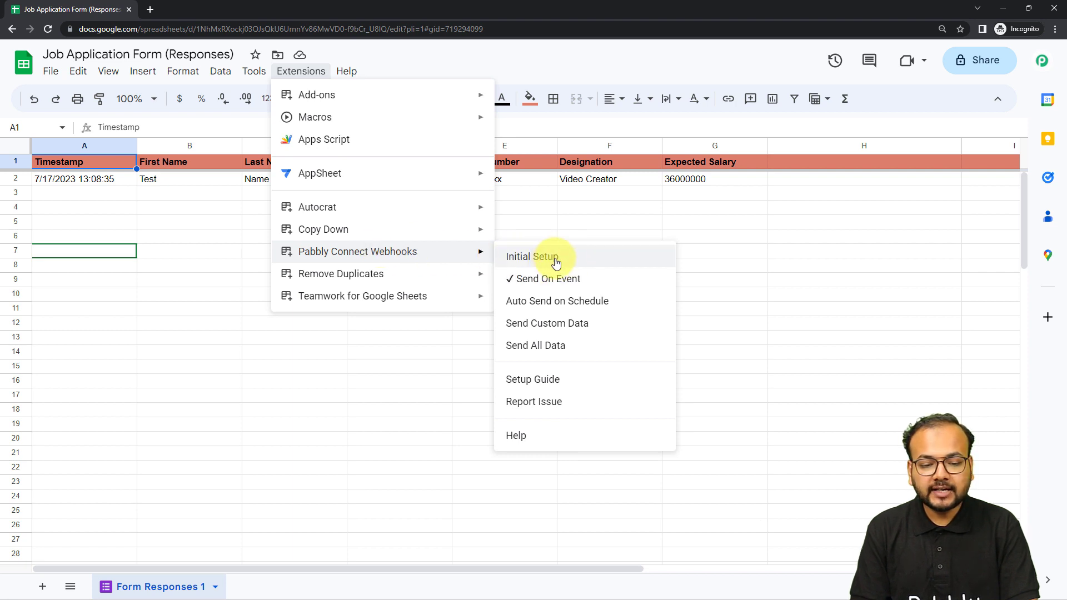
click(535, 259)
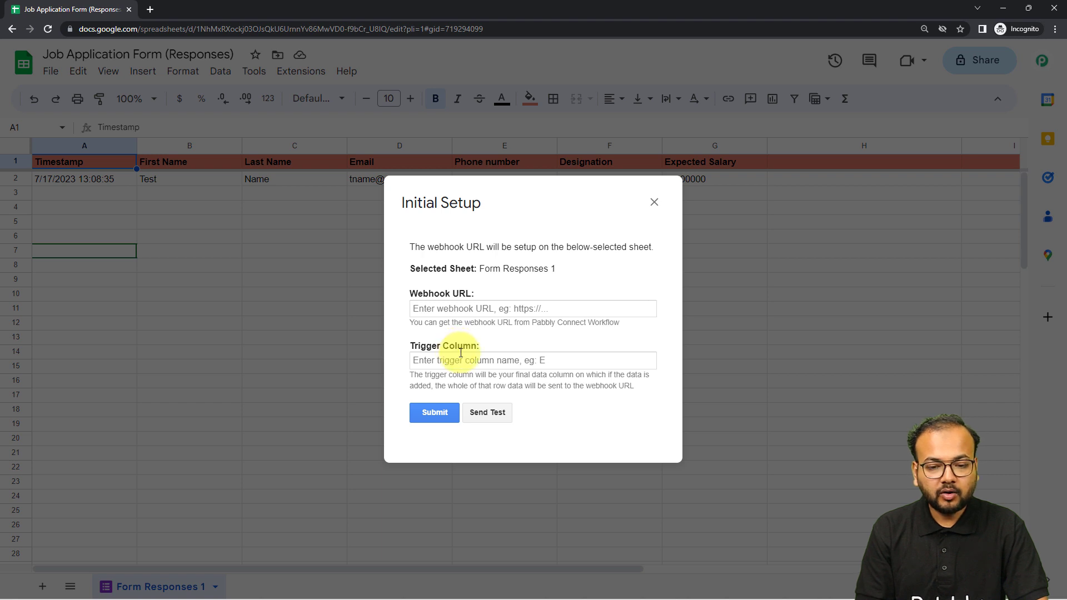
Move the Initial Setup dialog clear of the sheet's data columns and set the trigger column to G.
drag(535, 209, 455, 250)
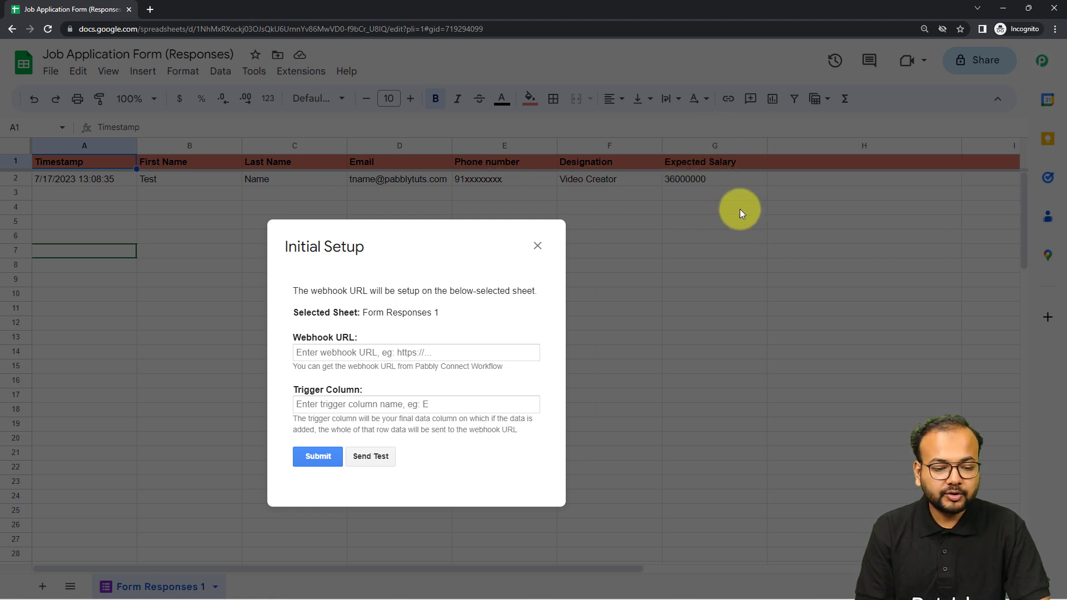
click(374, 401)
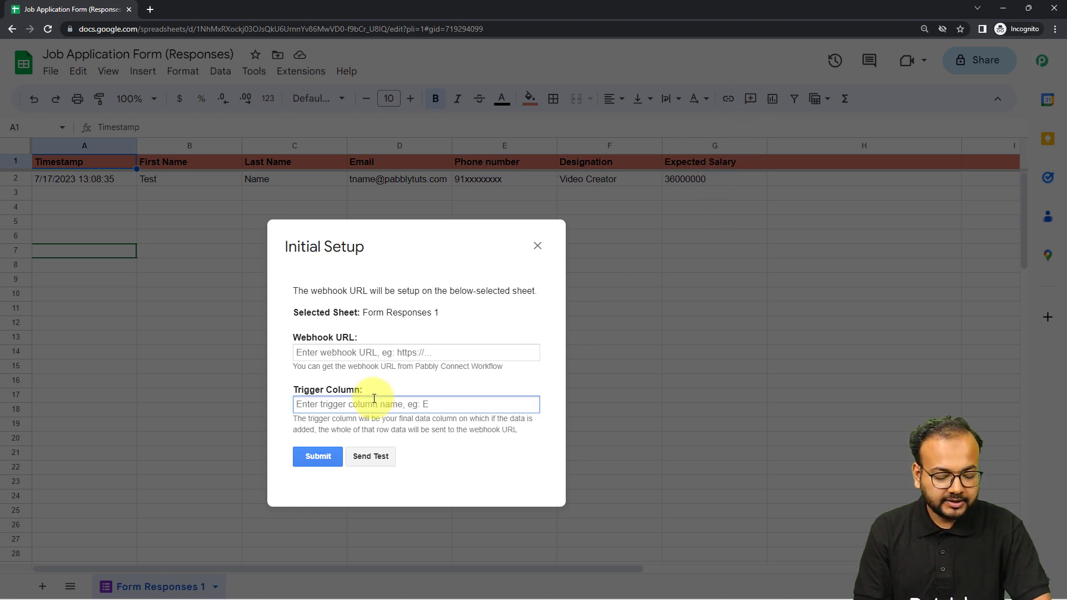
text(G)
click(384, 429)
Switch to the Pabbly Connect workflow and copy the Google Forms trigger's webhook URL.
mouse_move(120, 579)
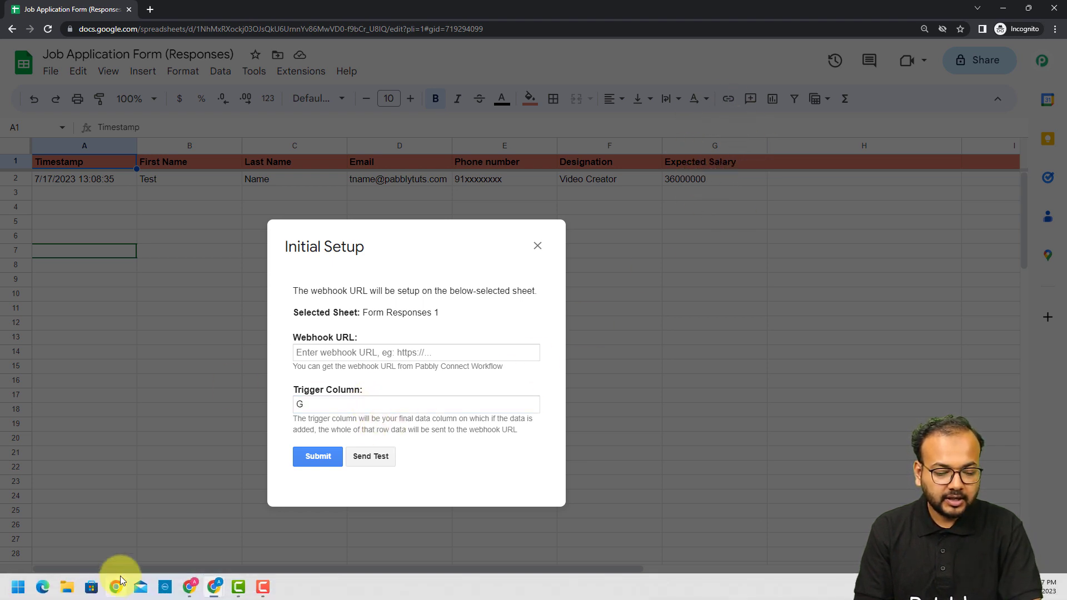
mouse_move(219, 588)
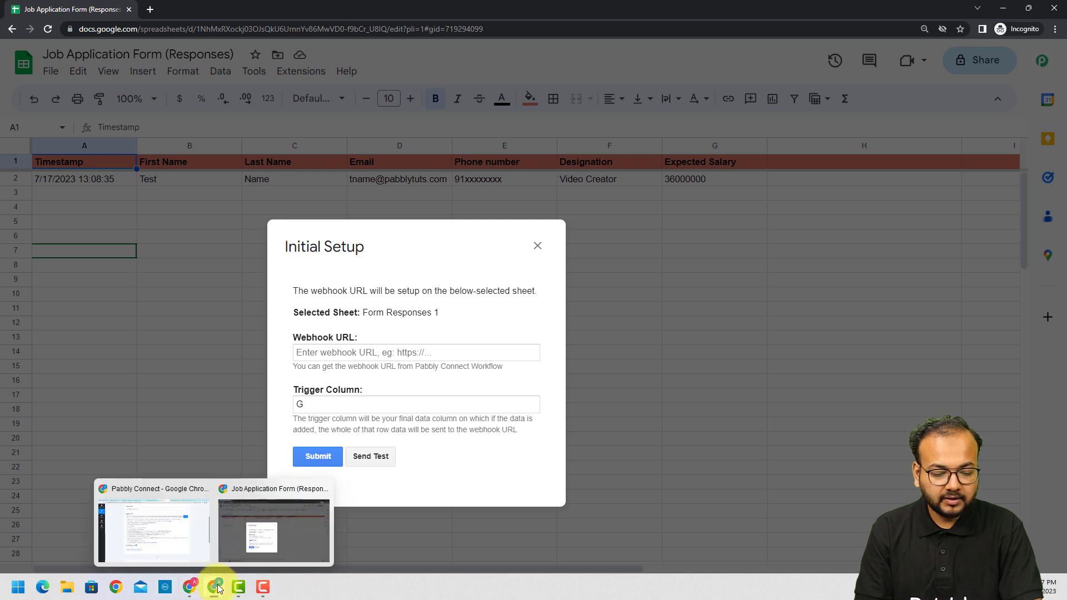
click(167, 530)
click(835, 164)
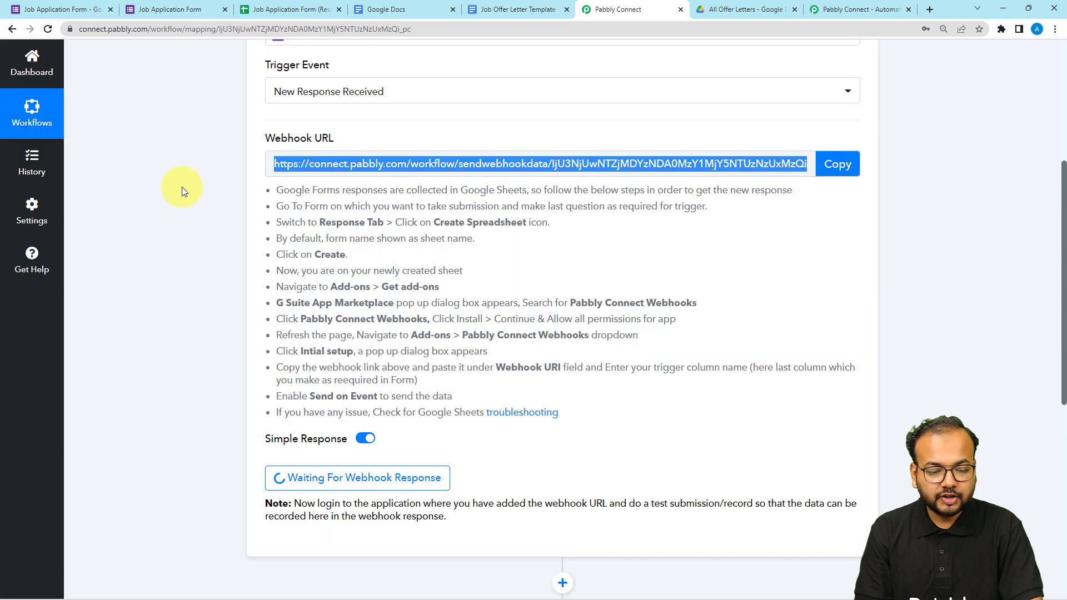
scroll(181, 186, down, 2)
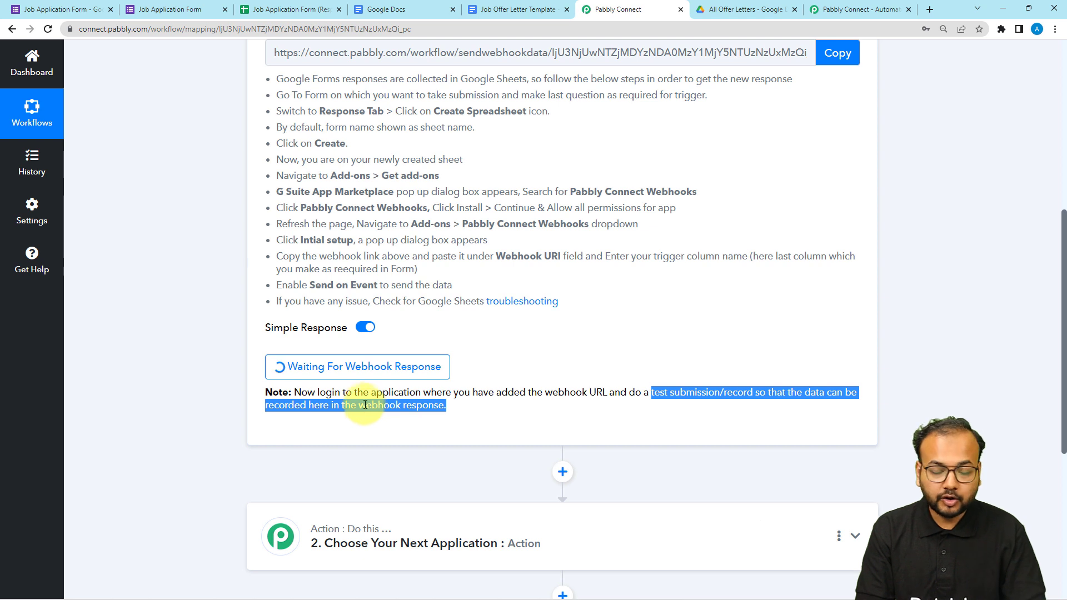
Switch back to the Incognito responses spreadsheet and paste the copied webhook URL into the Initial Setup's Webhook URL.
mouse_move(273, 595)
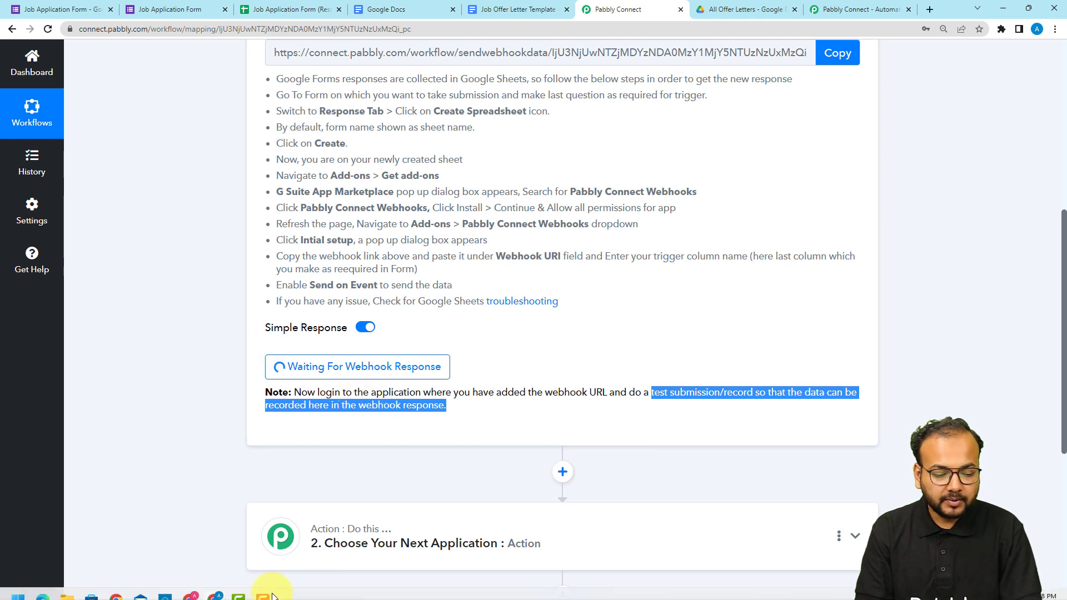
mouse_move(214, 593)
click(228, 541)
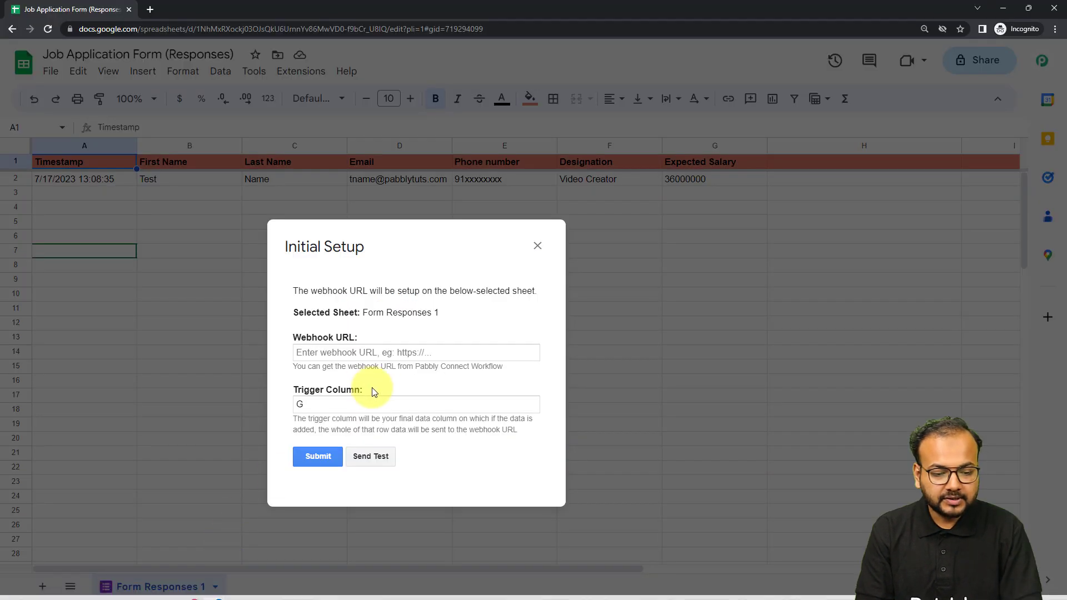
right_click(349, 352)
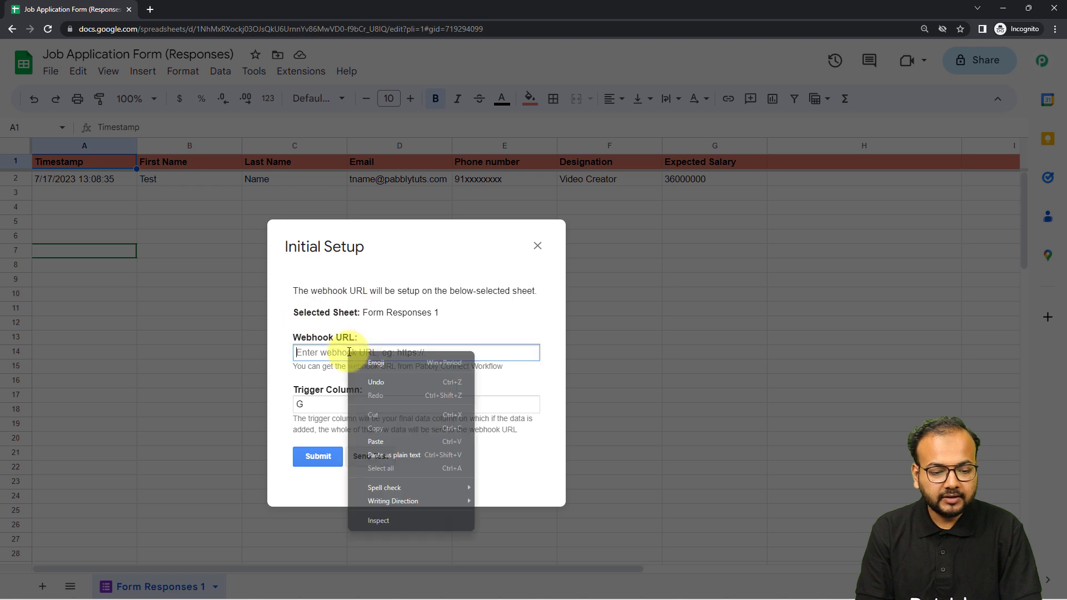
click(376, 455)
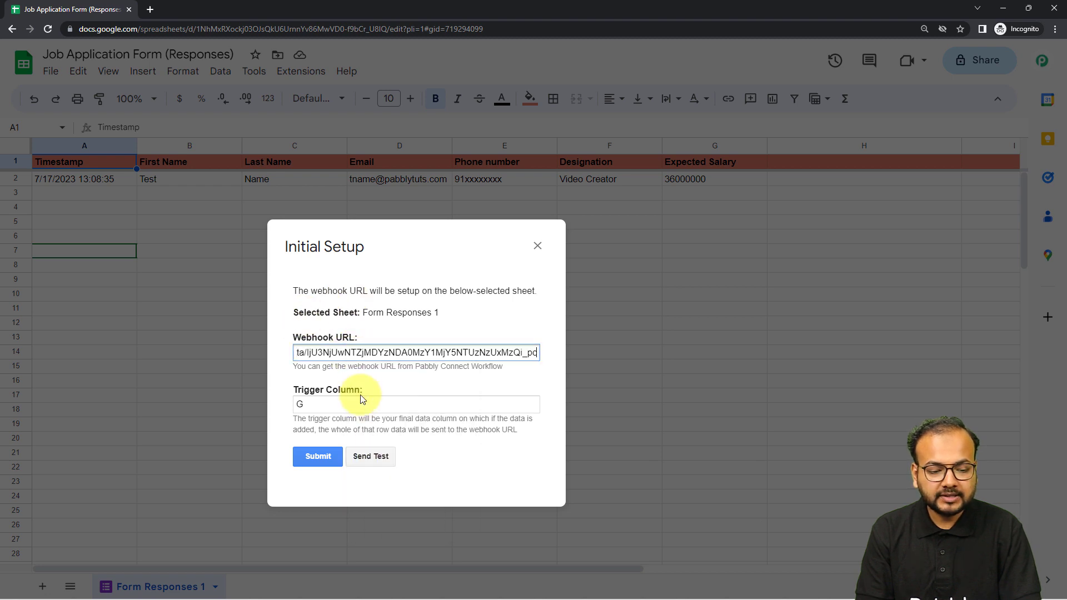
click(360, 395)
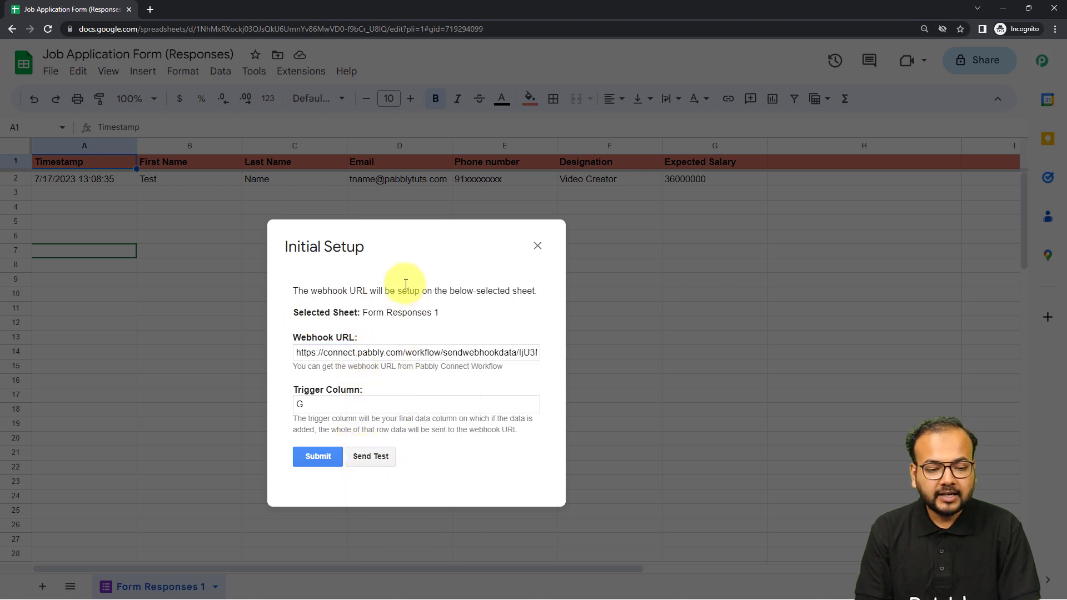
Move the Initial Setup dialog higher over the sheet and send test data to the webhook.
drag(401, 291, 466, 194)
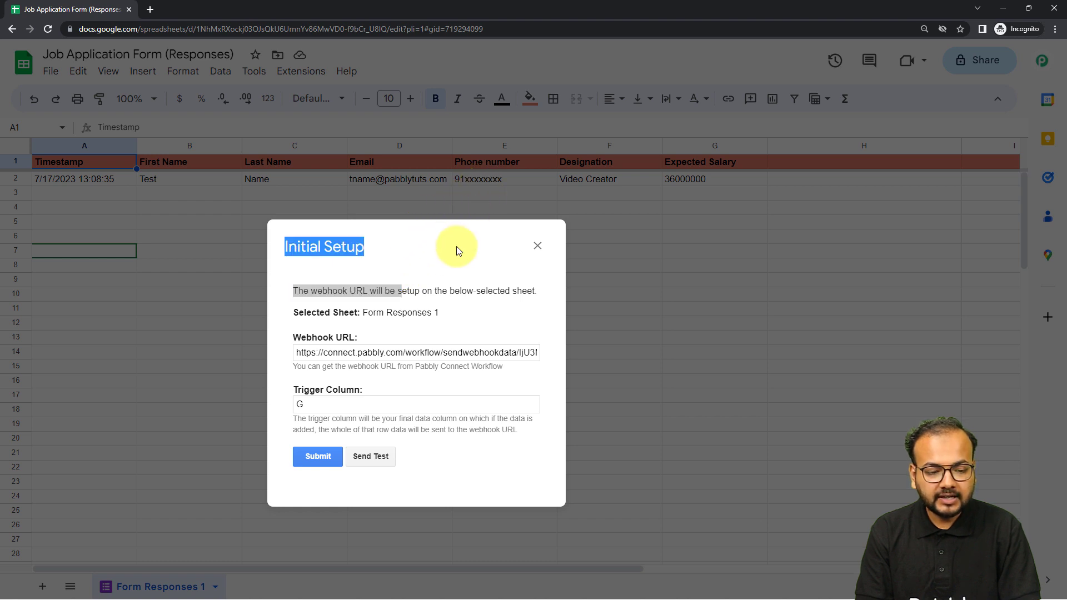
drag(455, 246, 530, 151)
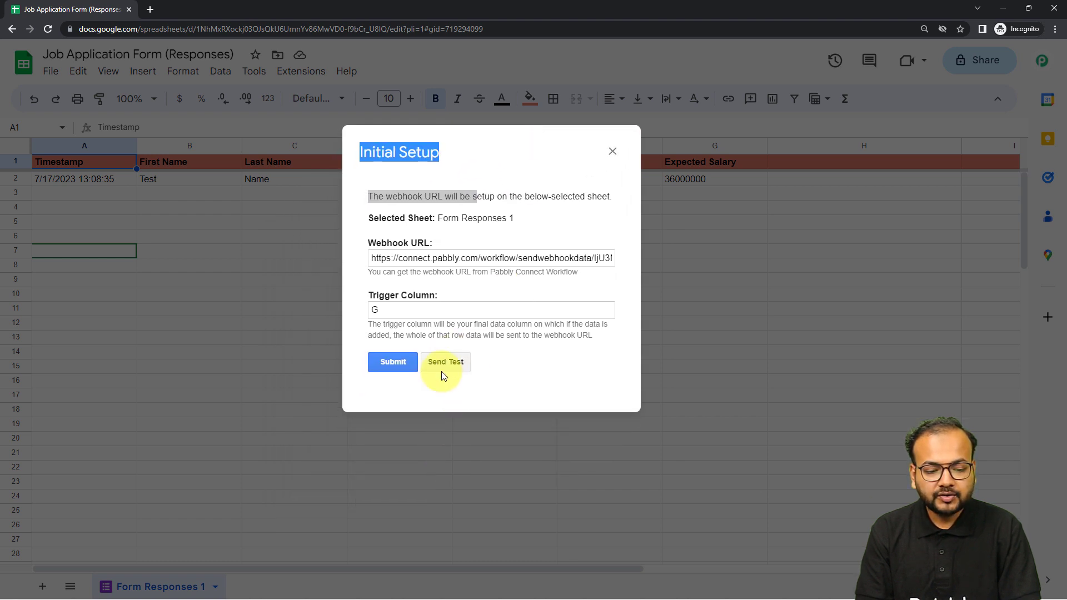
click(473, 389)
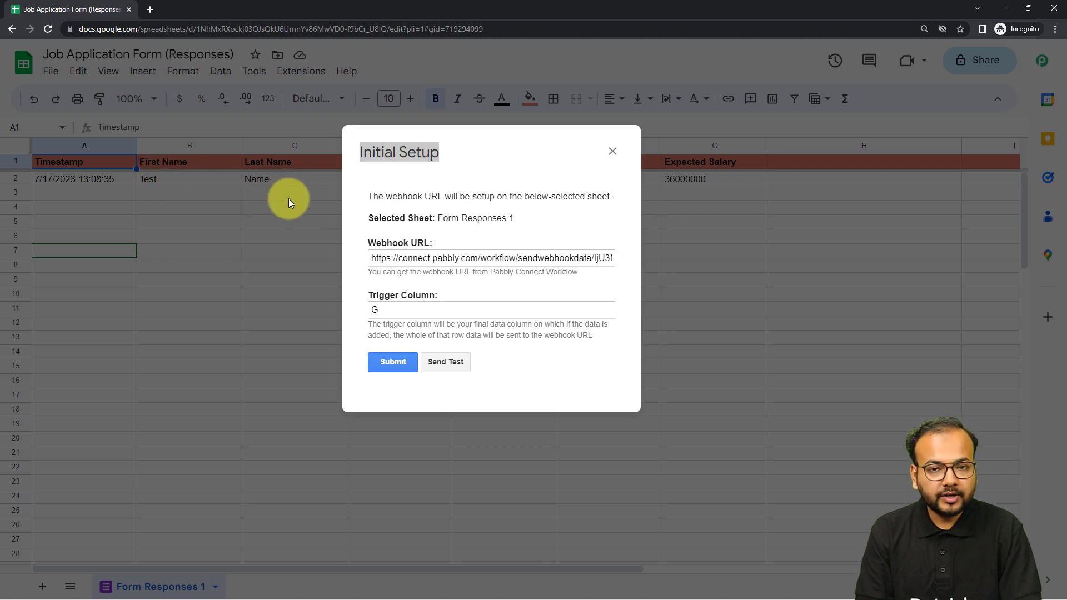
click(445, 362)
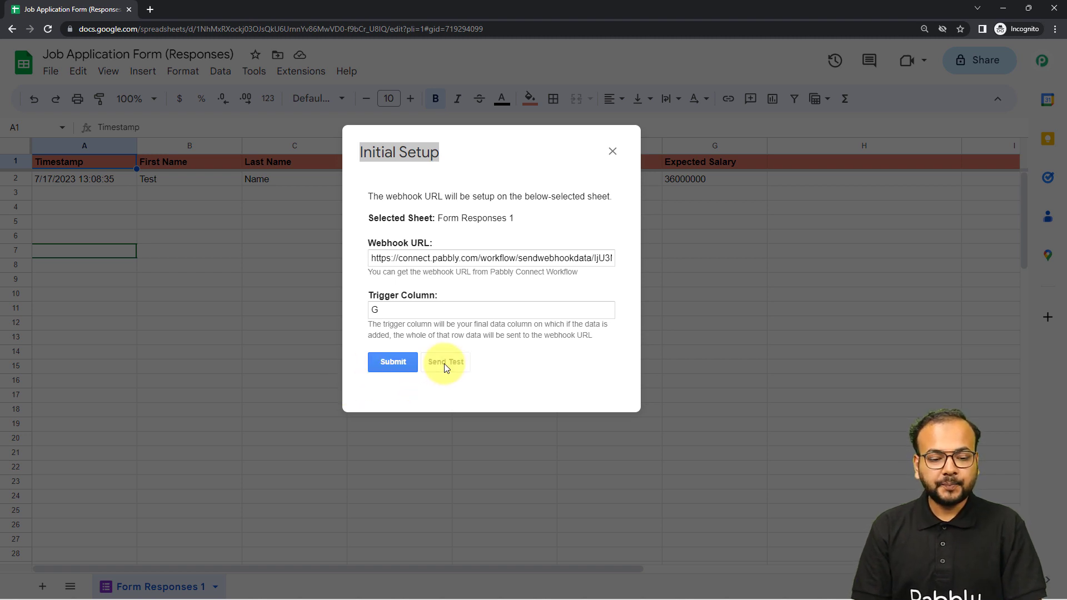
scroll(445, 364, down, 2)
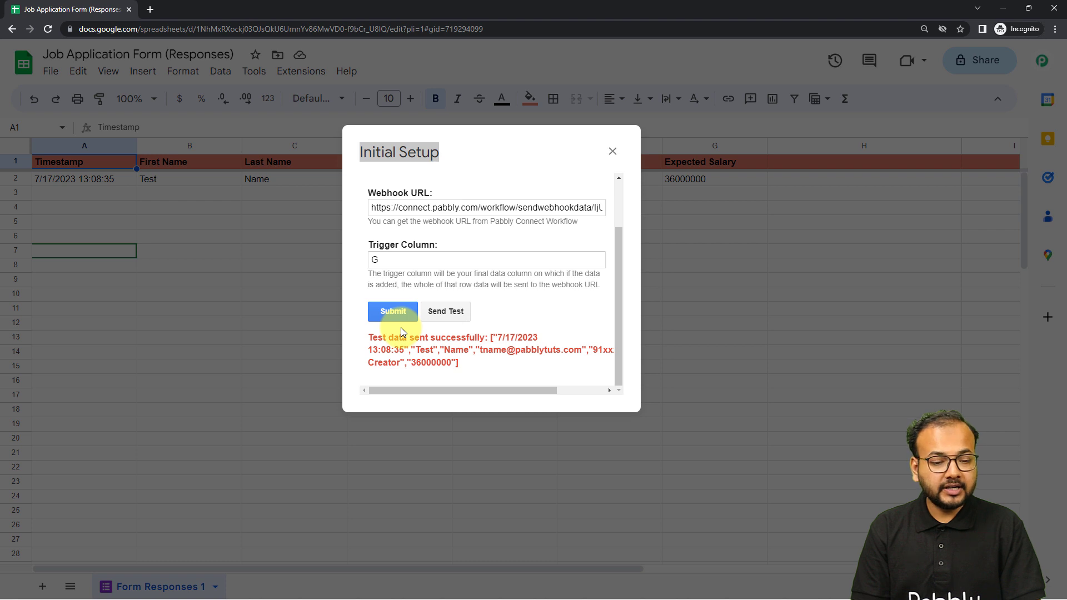
Examine the webhook response captured in the Pabbly Connect workflow and compare its fields with the Job Application Form and the responses spreadsheet.
click(999, 10)
scroll(651, 205, down, 4)
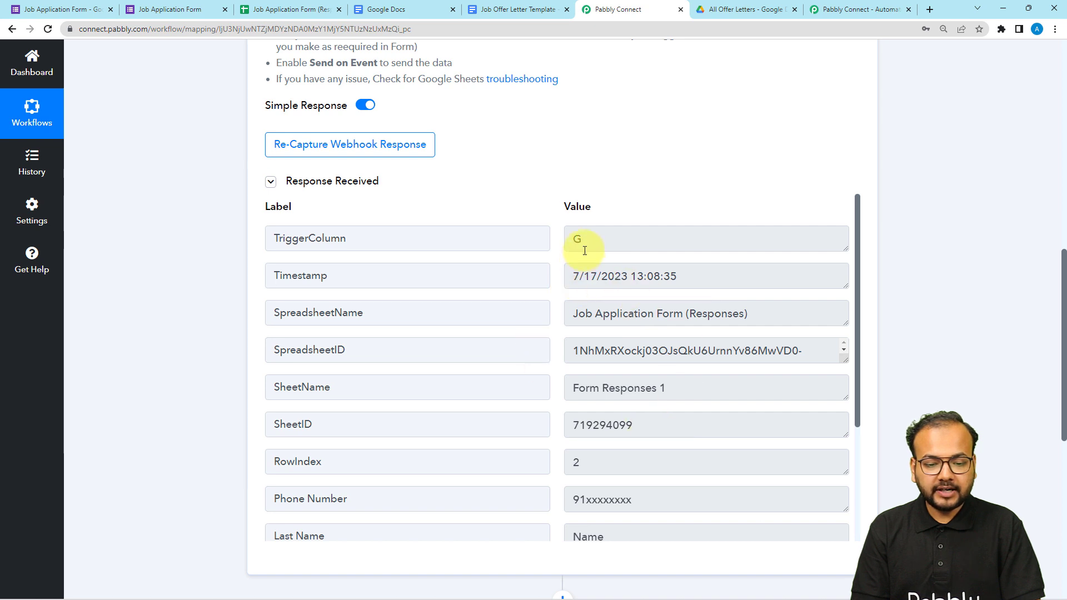
scroll(586, 253, down, 1)
scroll(586, 245, up, 2)
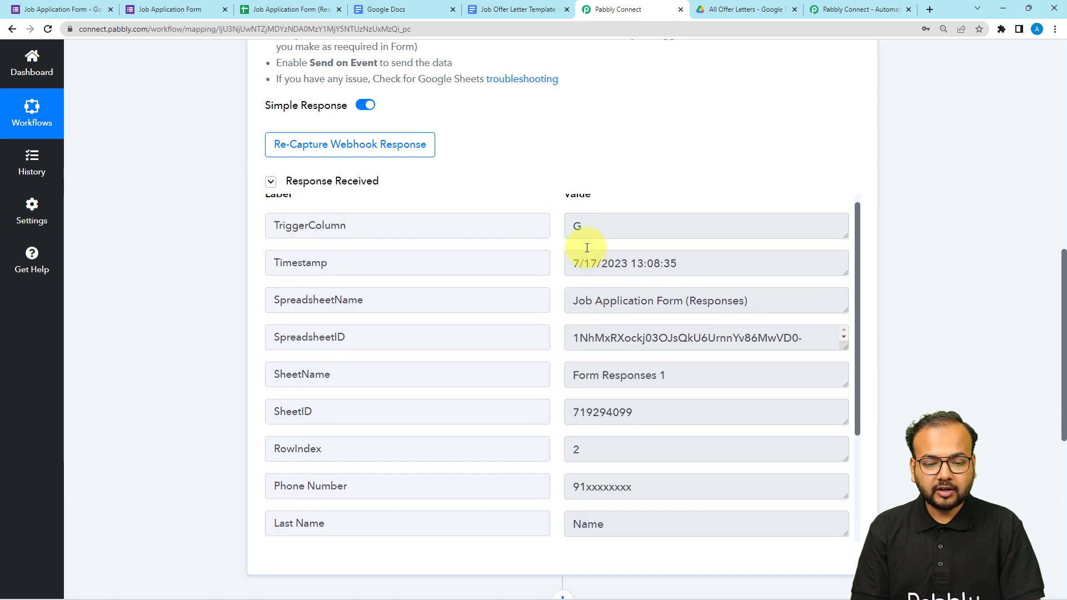
scroll(584, 248, down, 1)
scroll(582, 298, down, 1)
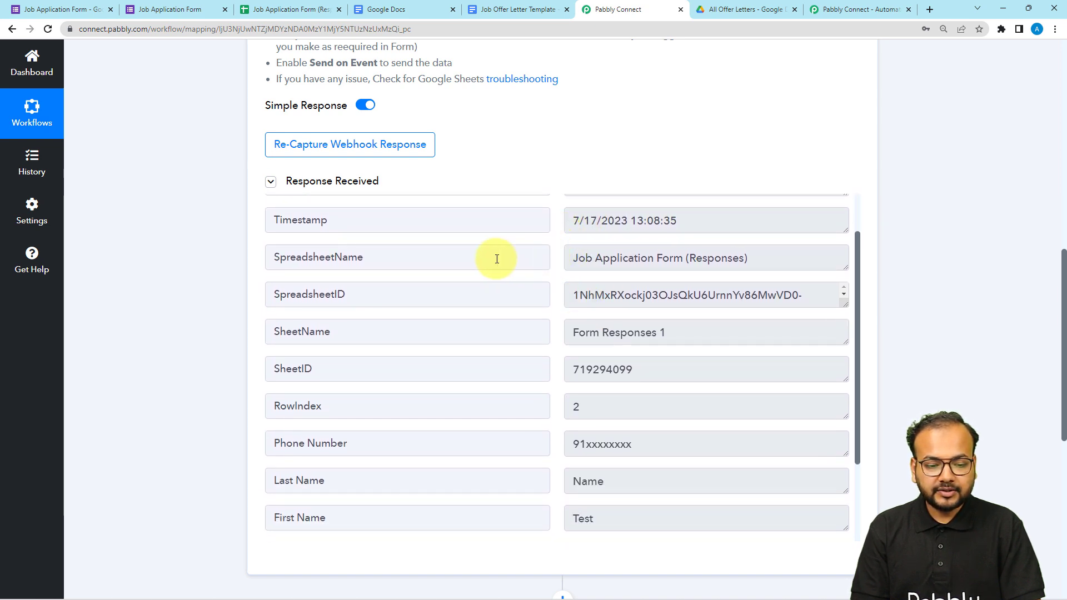
scroll(368, 351, down, 1)
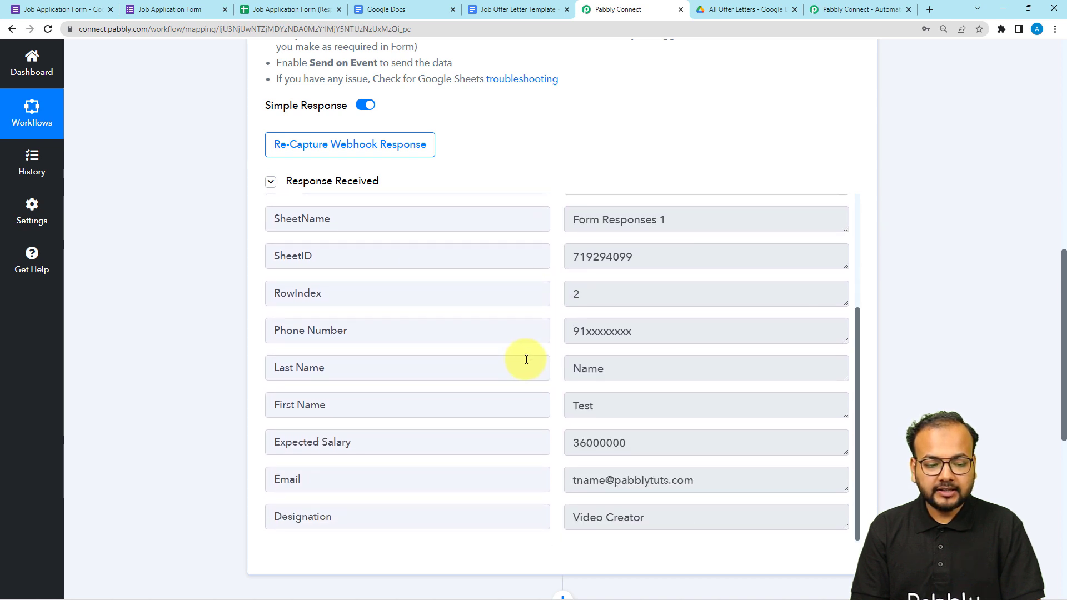
scroll(524, 357, down, 1)
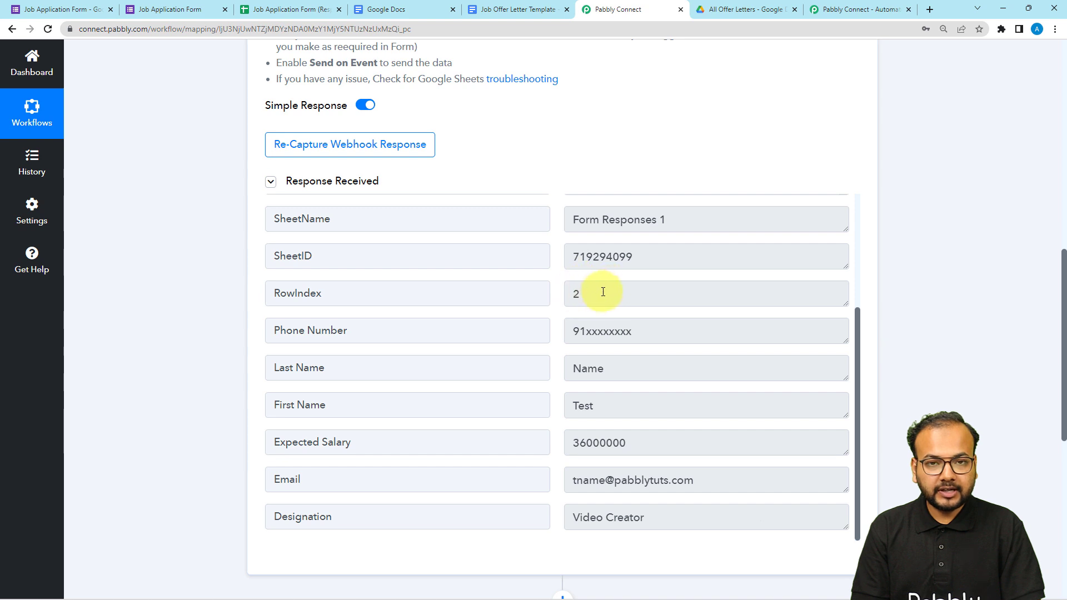
drag(304, 330, 350, 330)
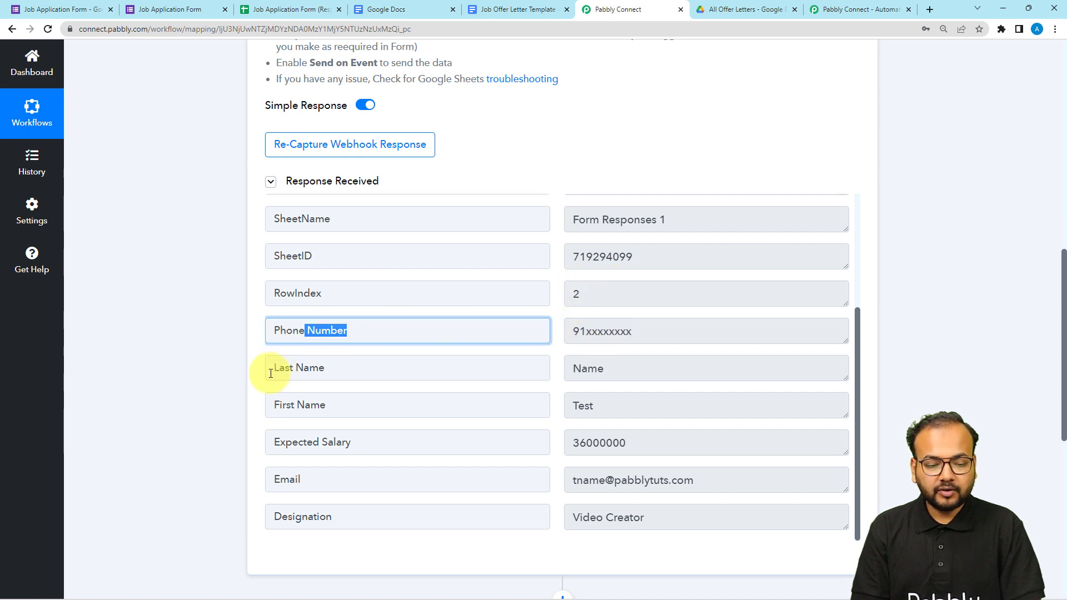
drag(269, 367, 374, 412)
drag(321, 442, 352, 476)
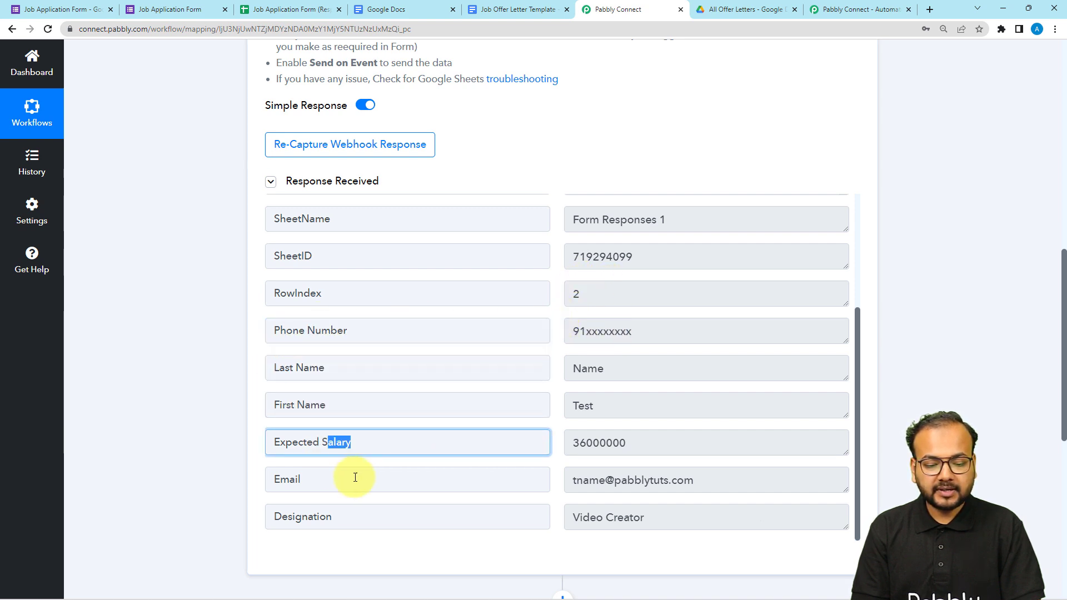
drag(281, 478, 356, 539)
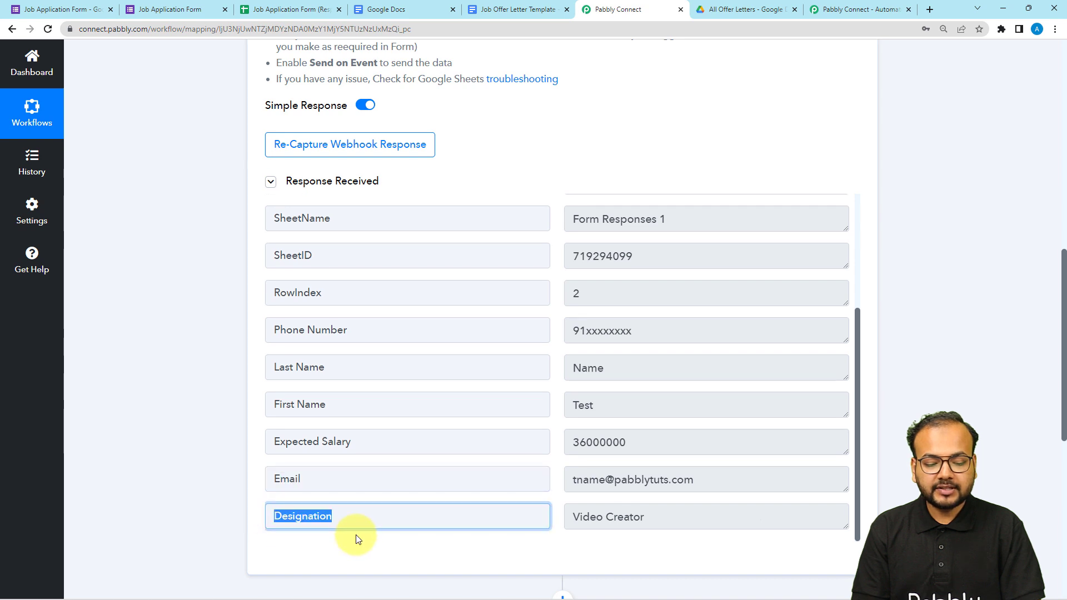
click(155, 9)
scroll(343, 152, up, 1)
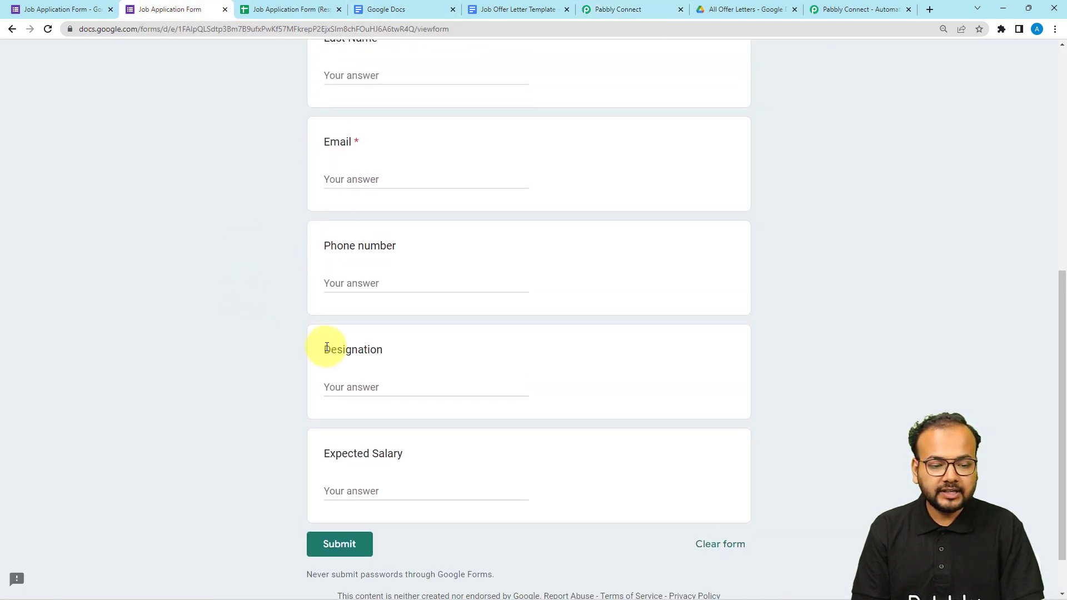
scroll(282, 262, up, 2)
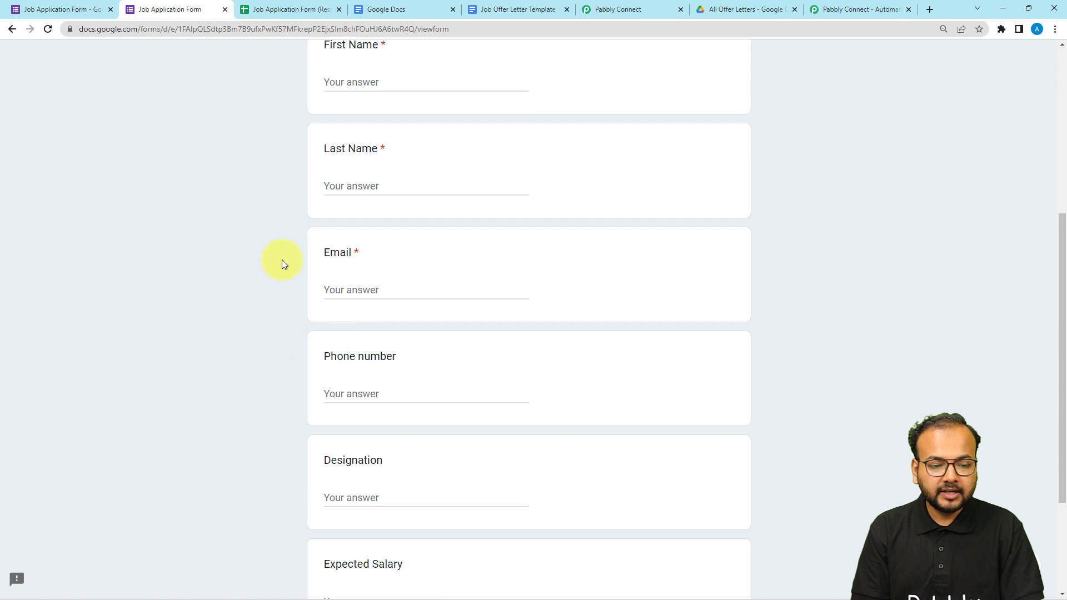
click(309, 10)
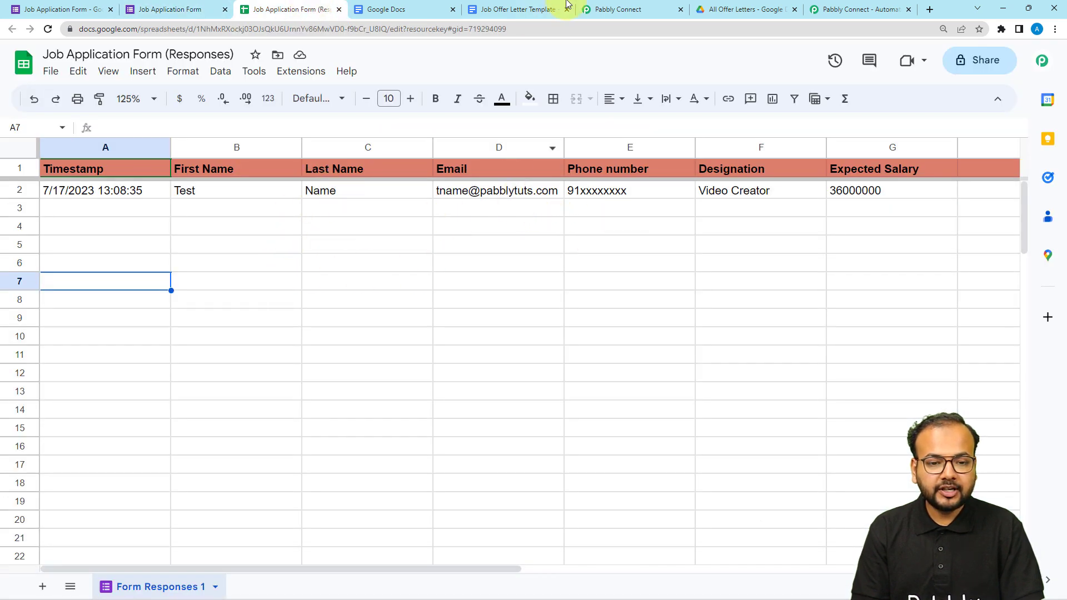
click(598, 9)
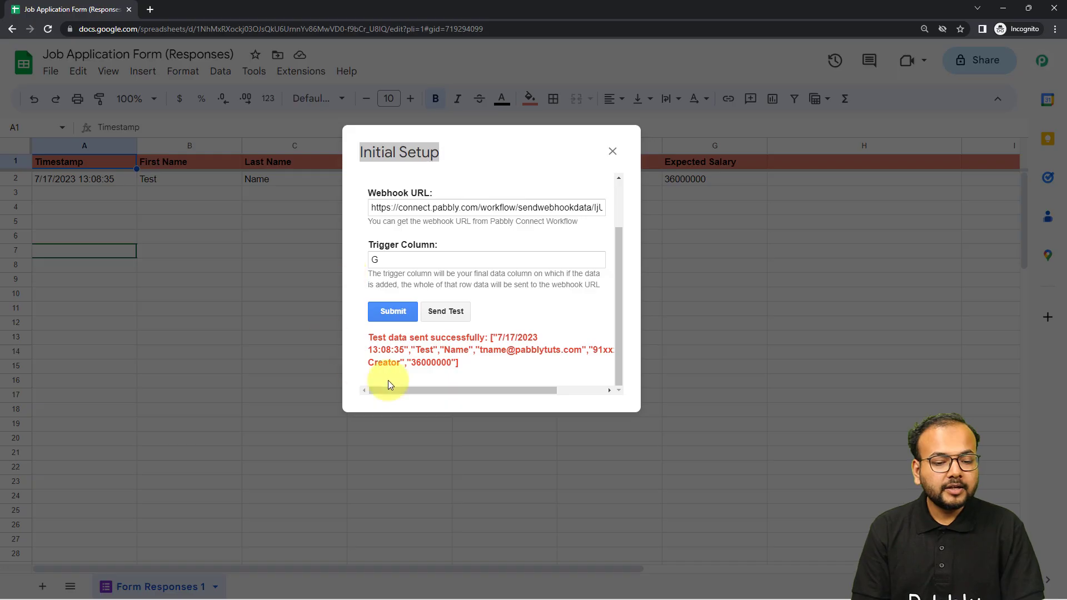
Submit the webhook's Initial Setup, close the dialog, and check that Send On Event is enabled for Pabbly Connect Webhooks.
click(404, 317)
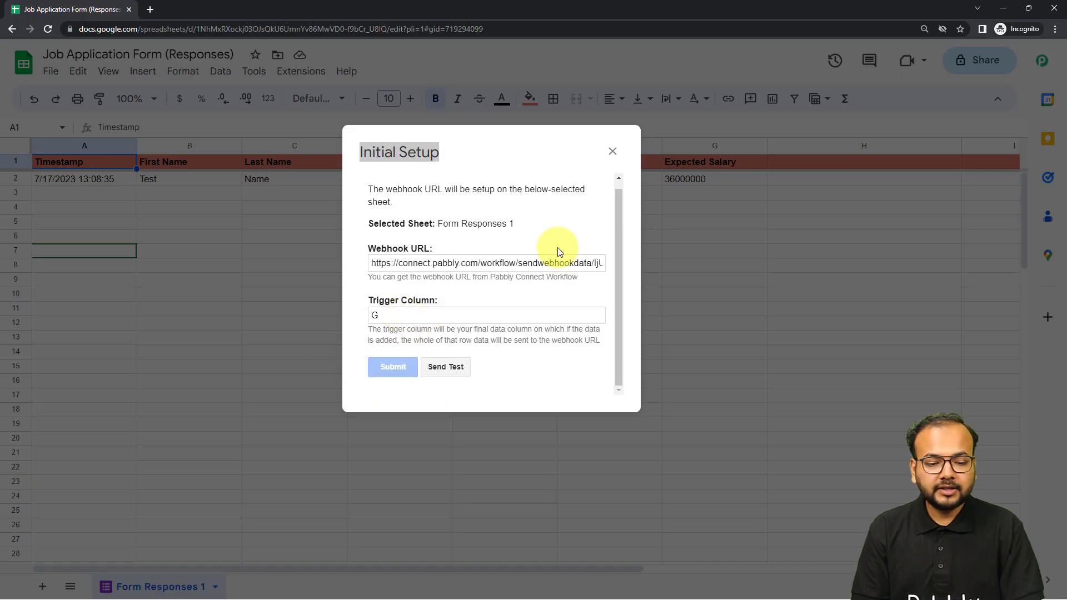
click(613, 151)
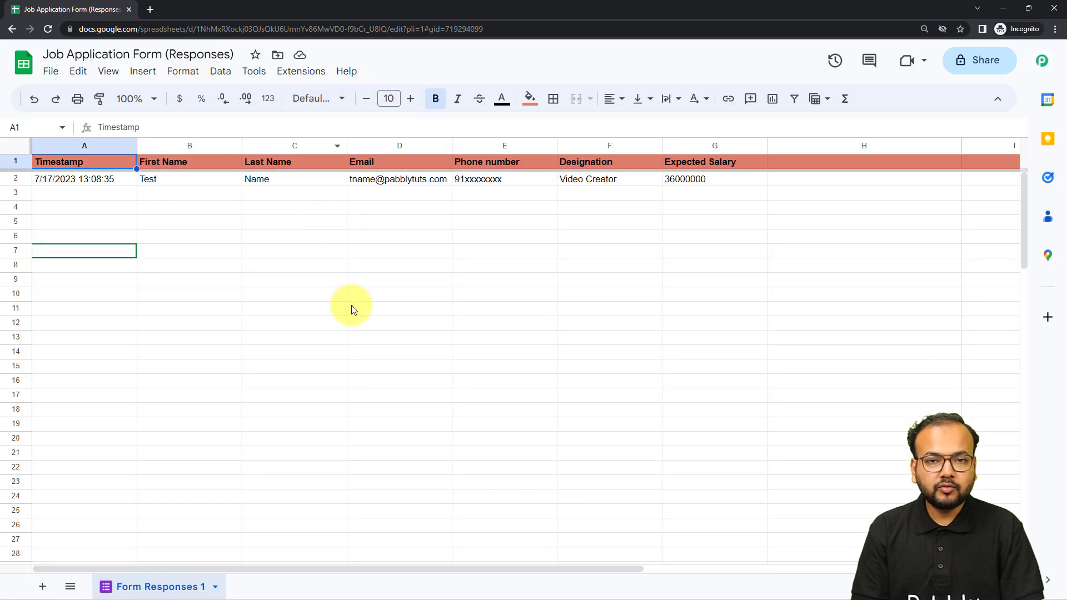
click(301, 72)
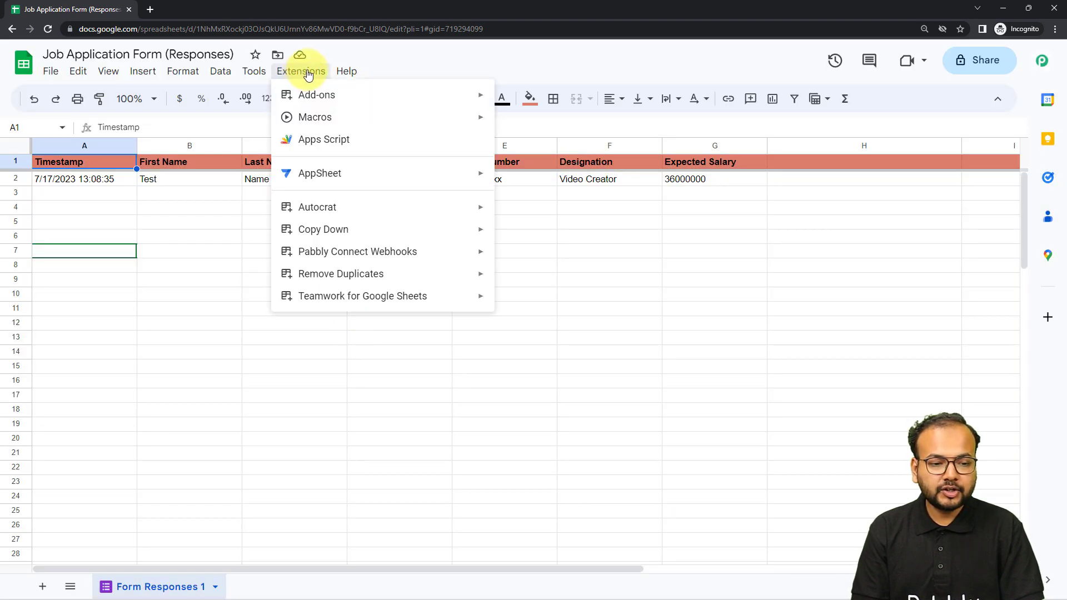
mouse_move(335, 251)
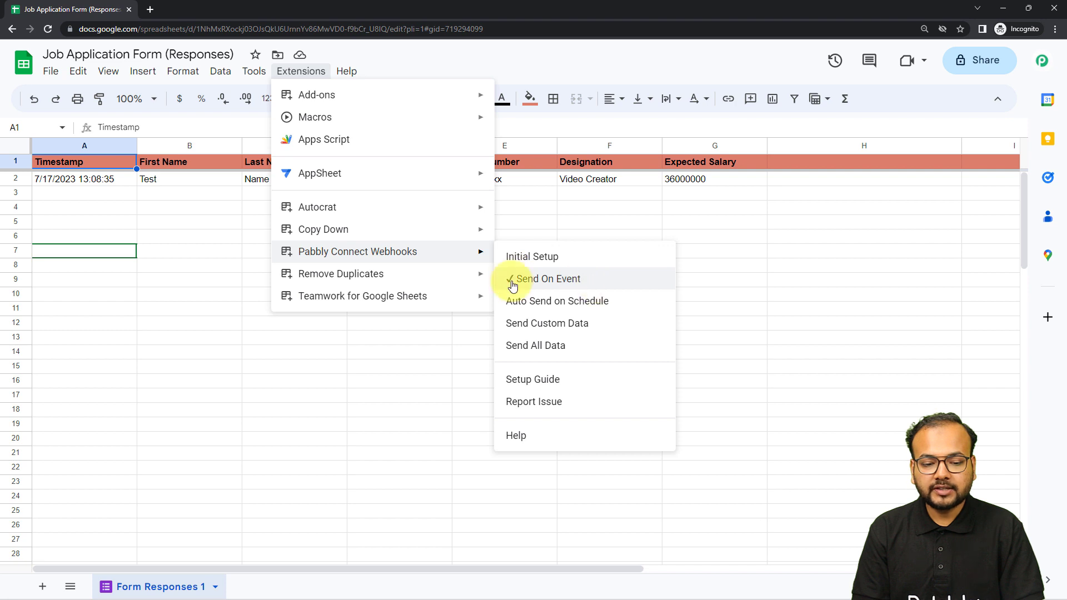
click(706, 286)
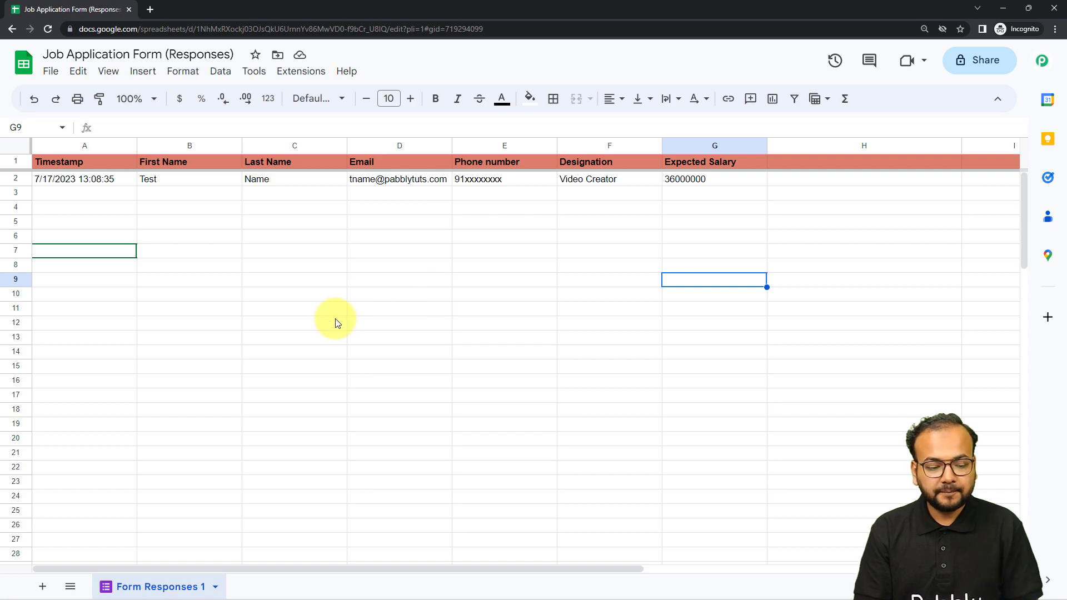
Switch to the Pabbly Connect workflow and expand the second step's action to show its app choices.
key(alt+Tab)
scroll(241, 336, down, 5)
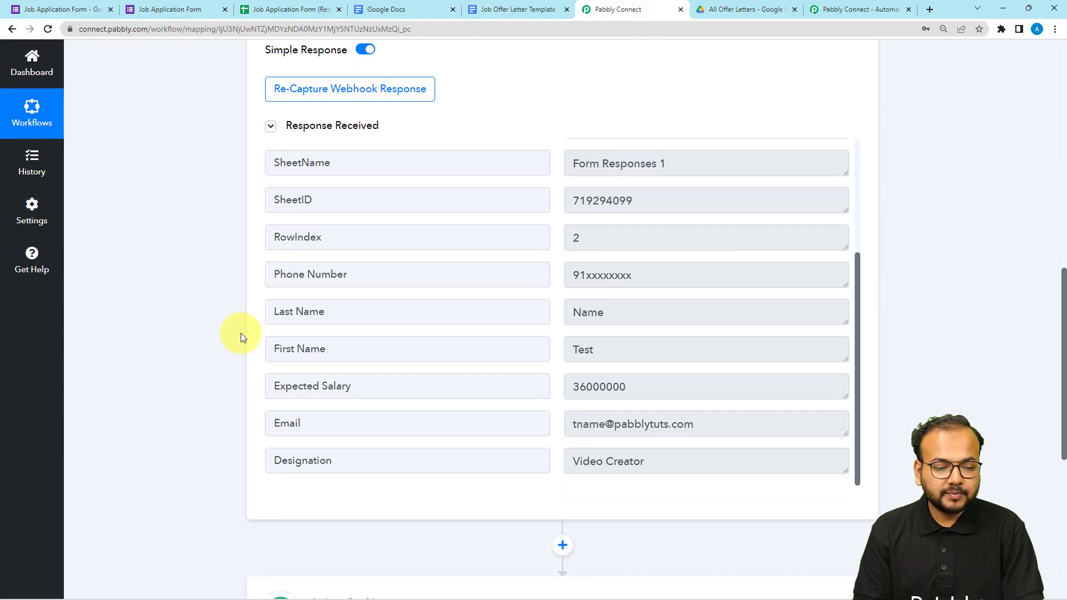
scroll(241, 332, down, 1)
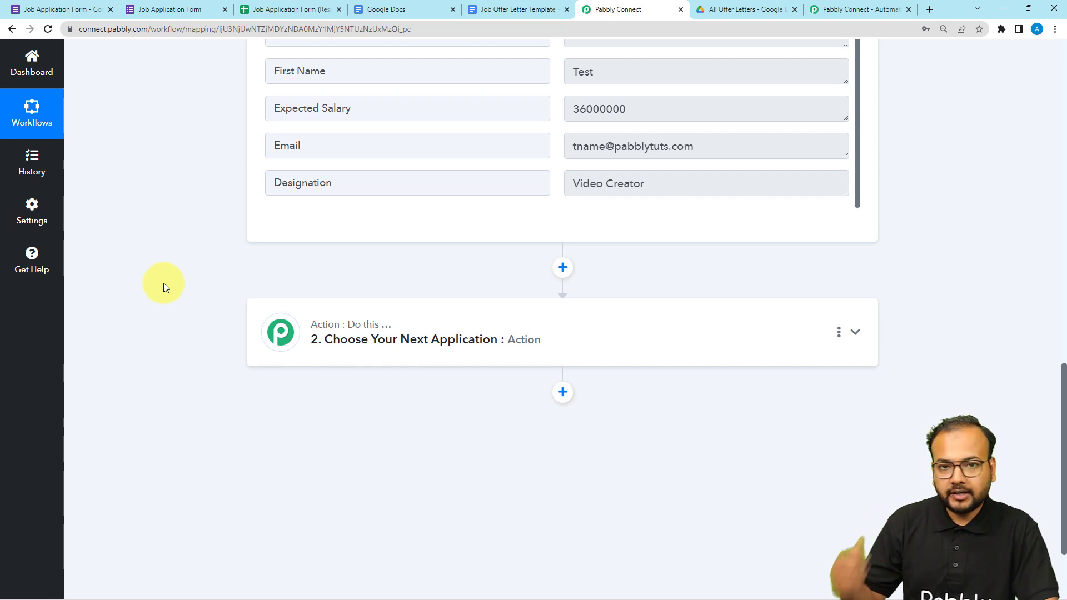
scroll(166, 288, down, 2)
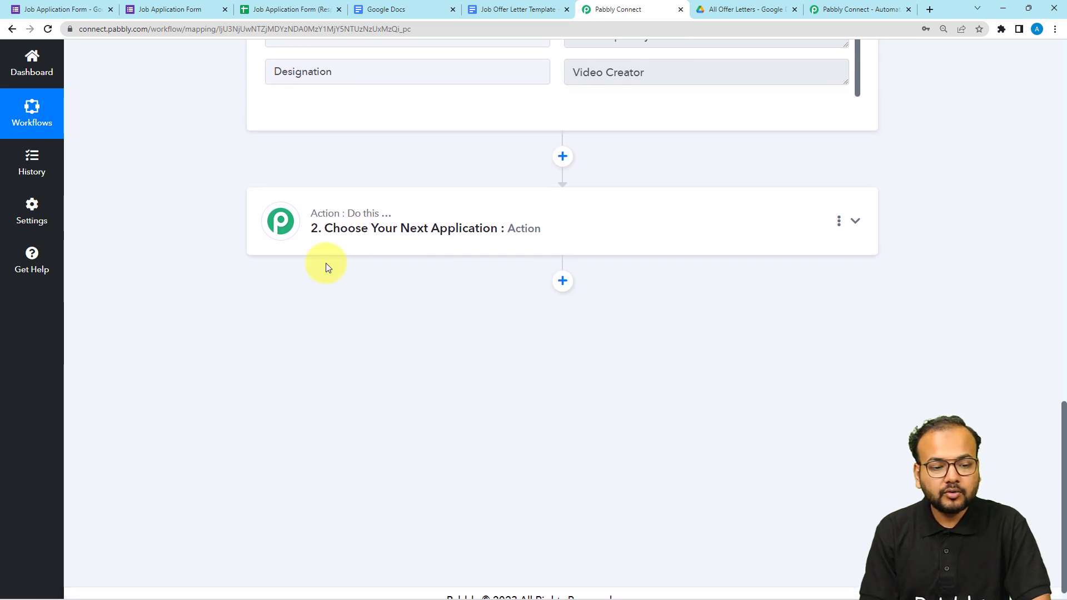
click(359, 239)
scroll(389, 236, down, 1)
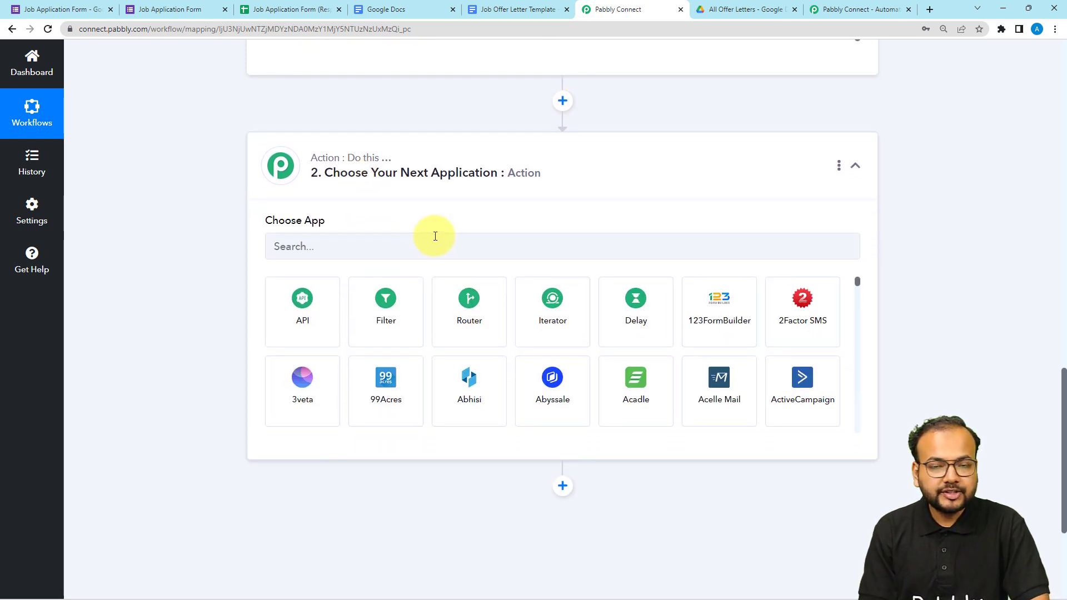
Choose Google Docs as the second step's app and set its action event to Create Document from Template.
click(430, 249)
text(g)
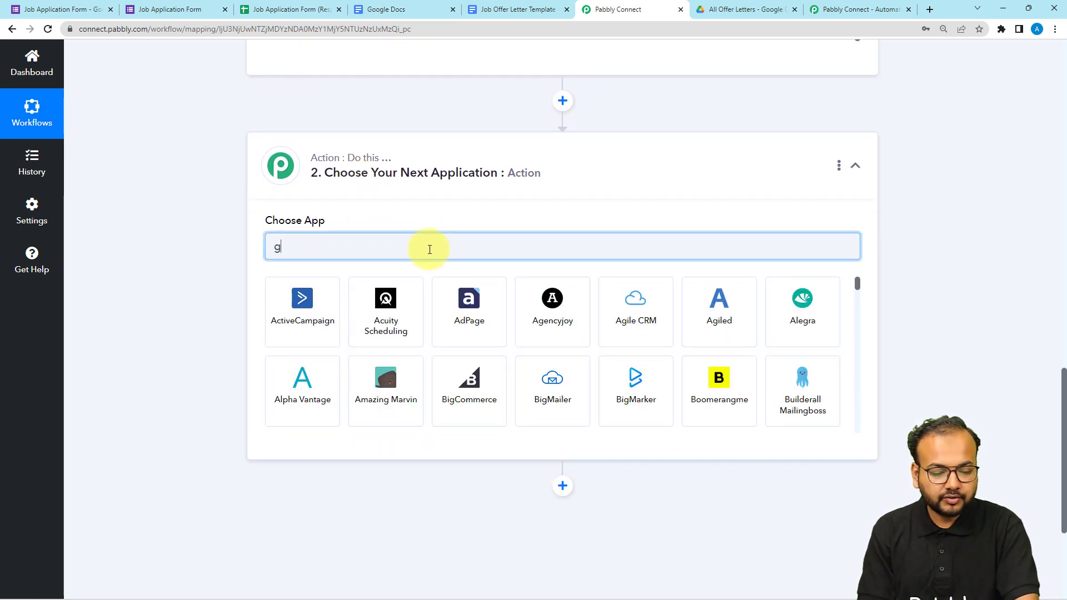
key(BackSpace)
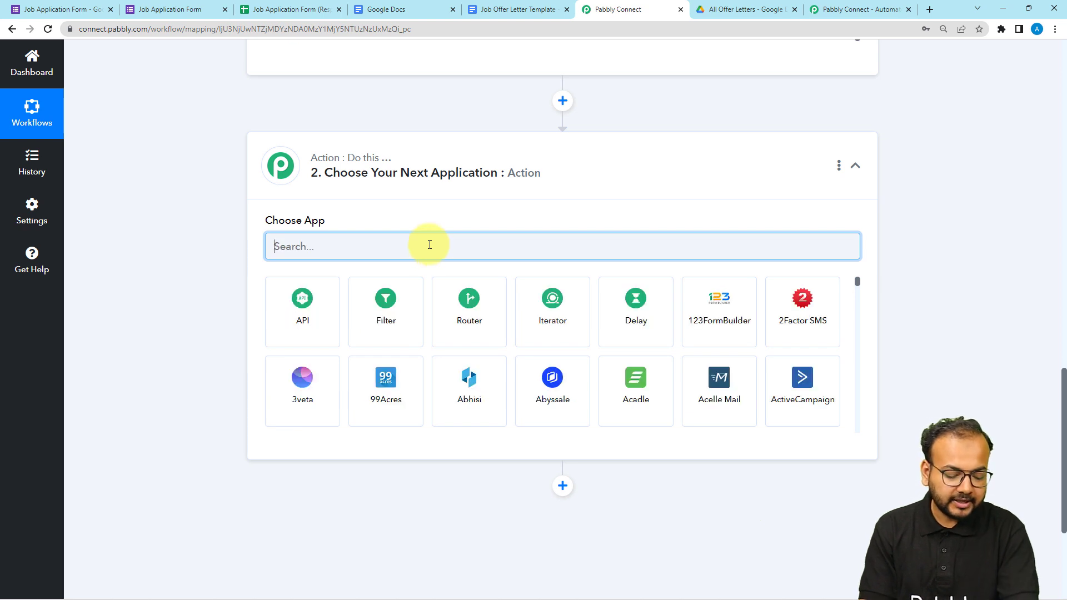
text(docs)
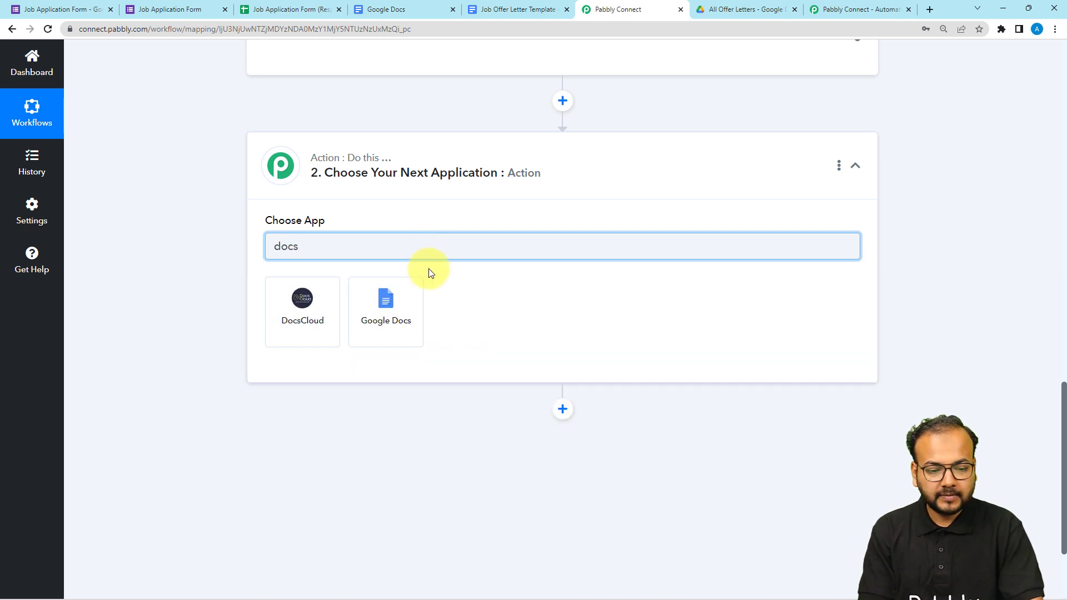
click(404, 315)
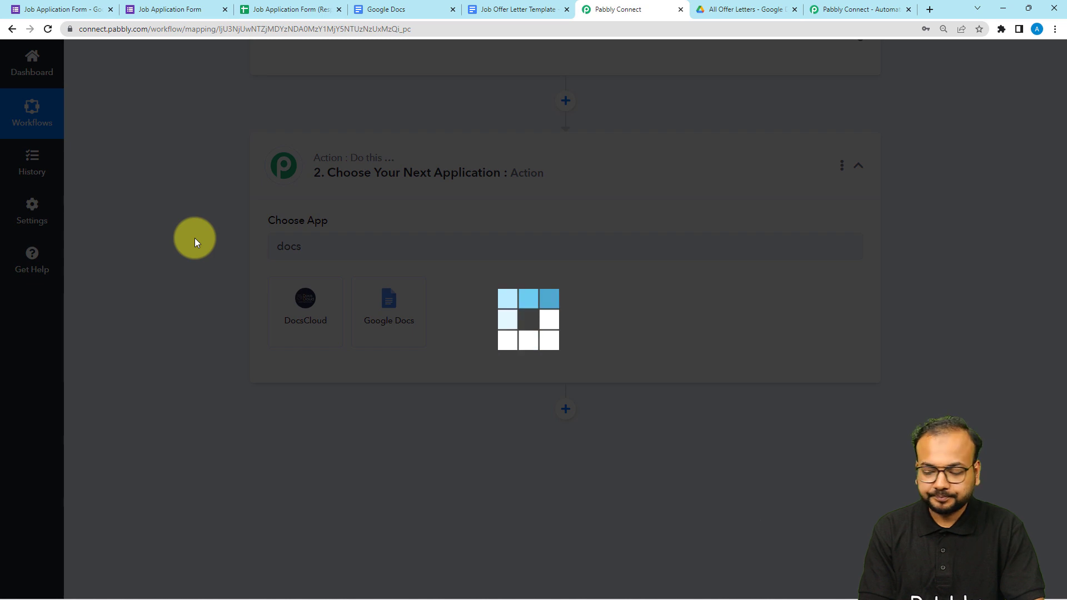
scroll(194, 238, down, 2)
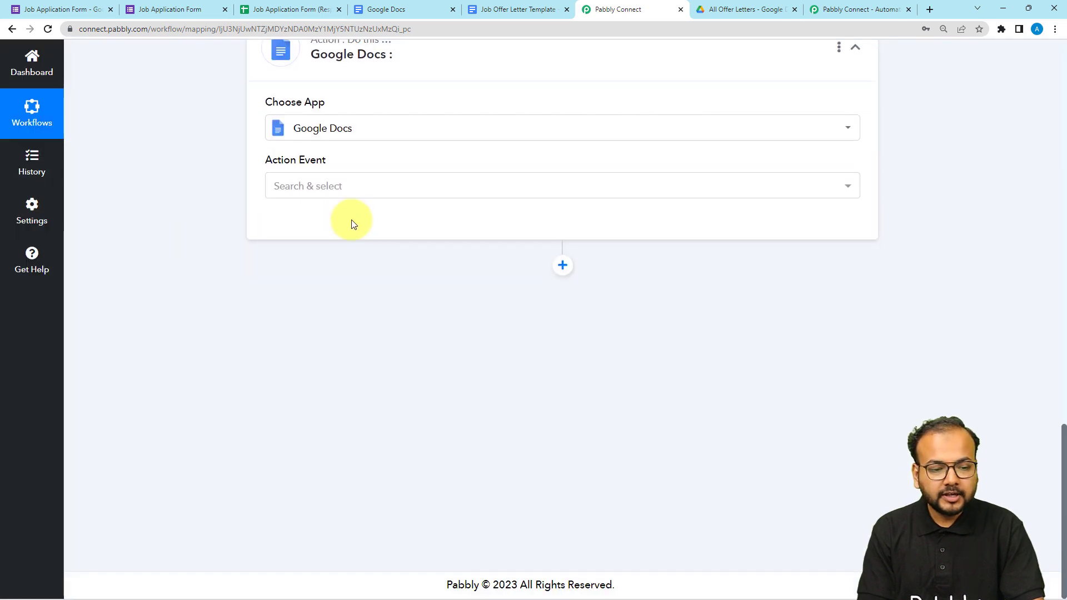
click(346, 192)
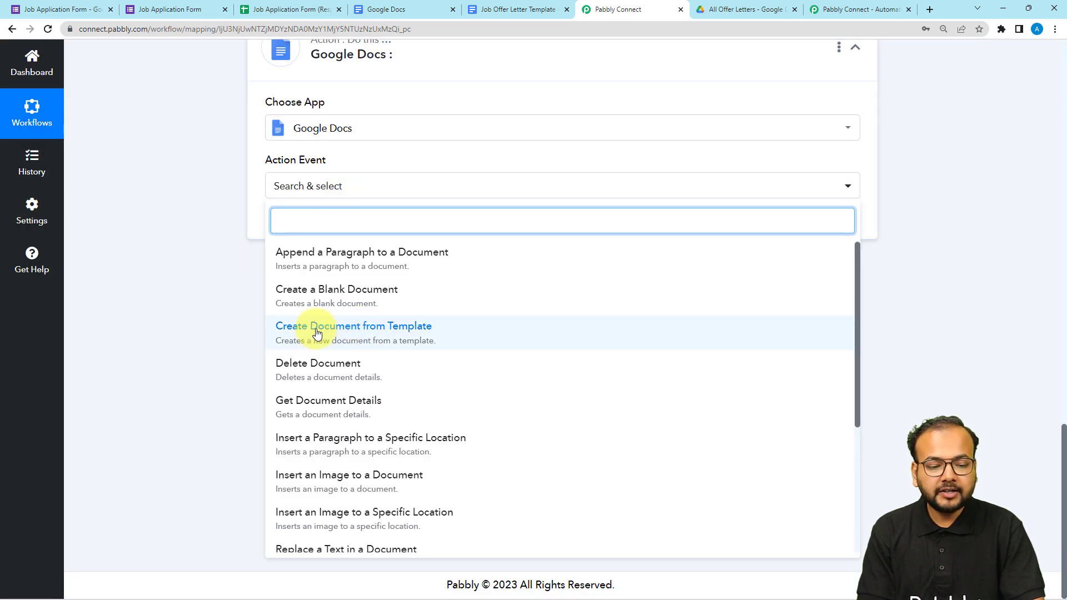
click(422, 347)
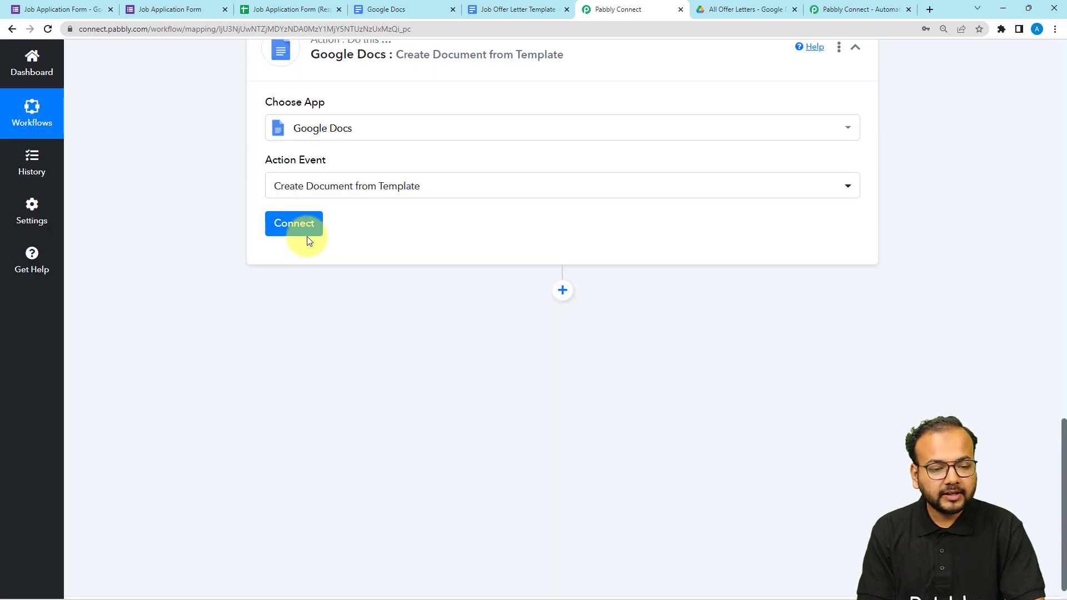
Add a new Google Docs connection by signing in with the Google account and granting Pabbly Connect Drive the requested access.
click(308, 237)
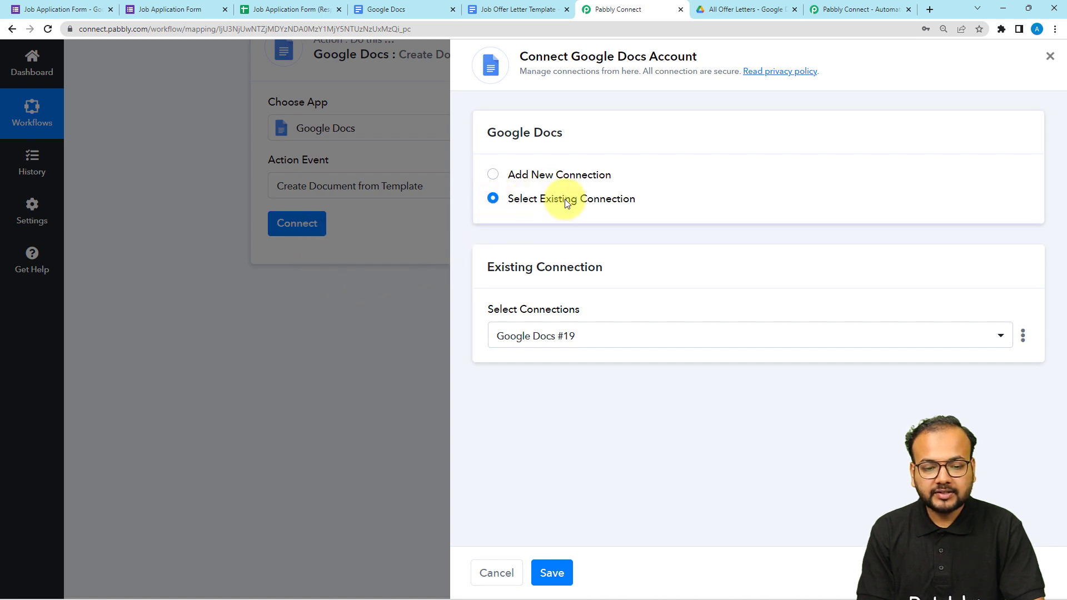
click(552, 571)
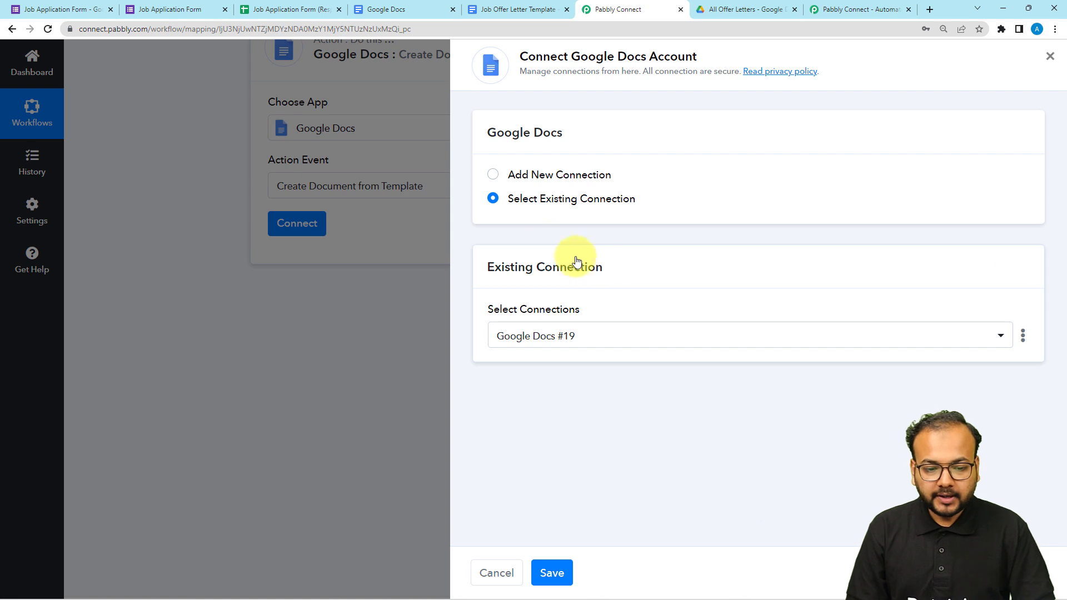
click(494, 176)
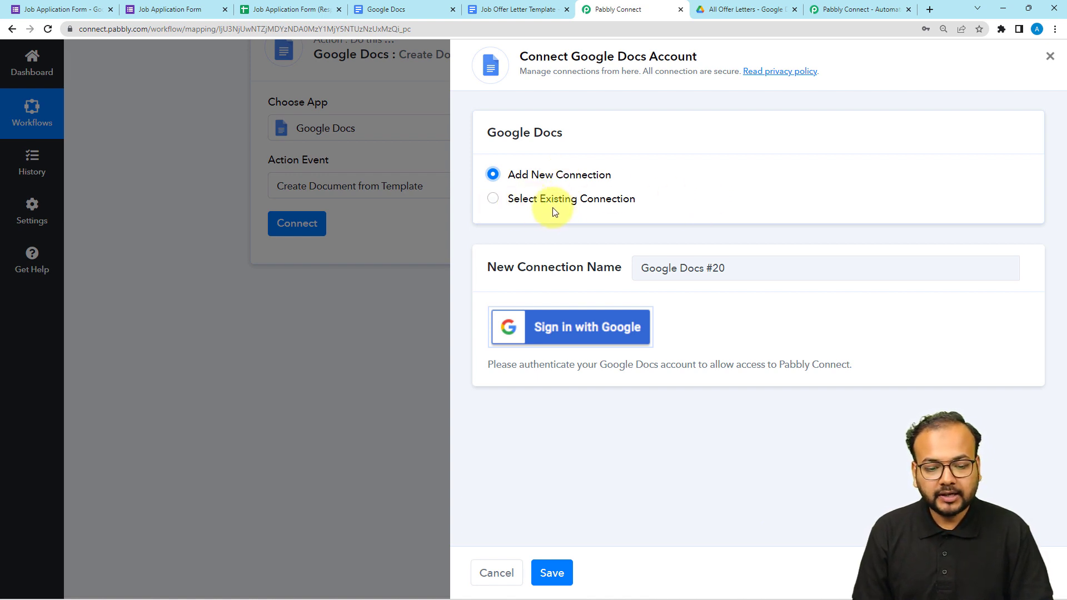
click(548, 337)
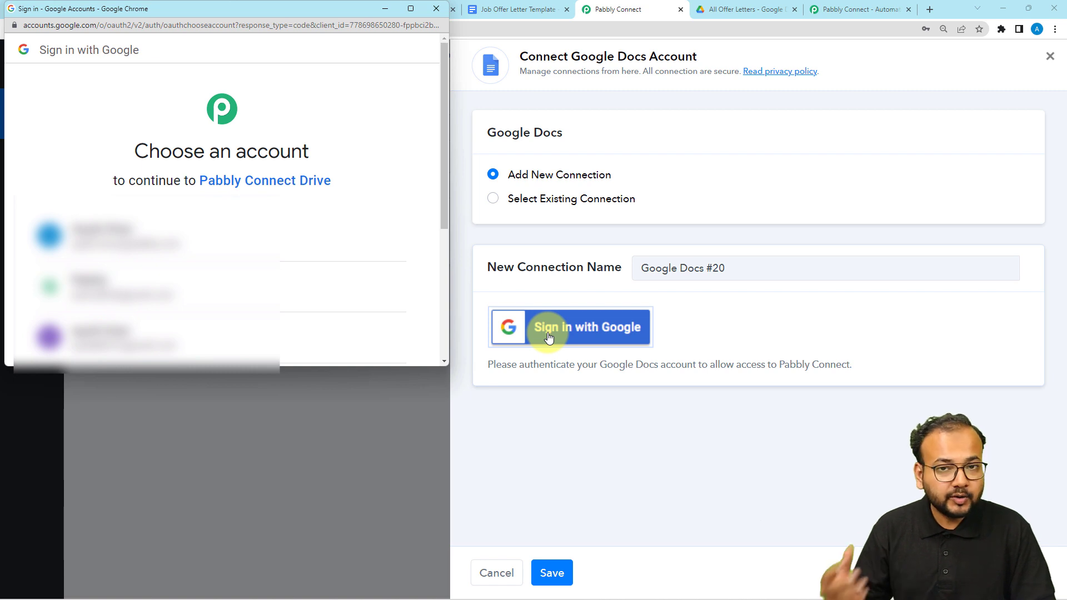
click(252, 279)
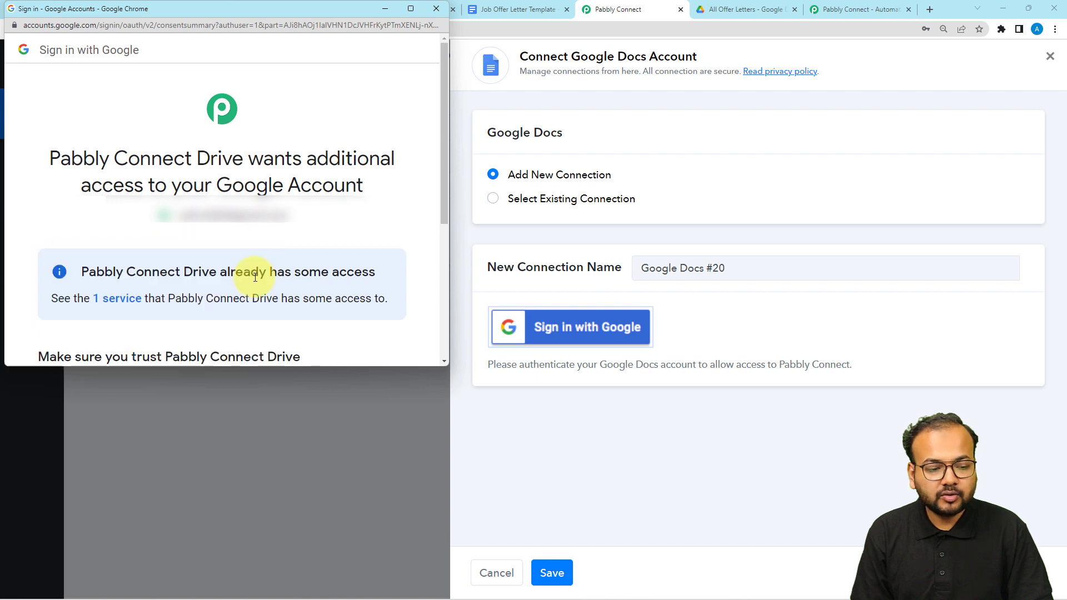
scroll(255, 276, down, 4)
click(257, 280)
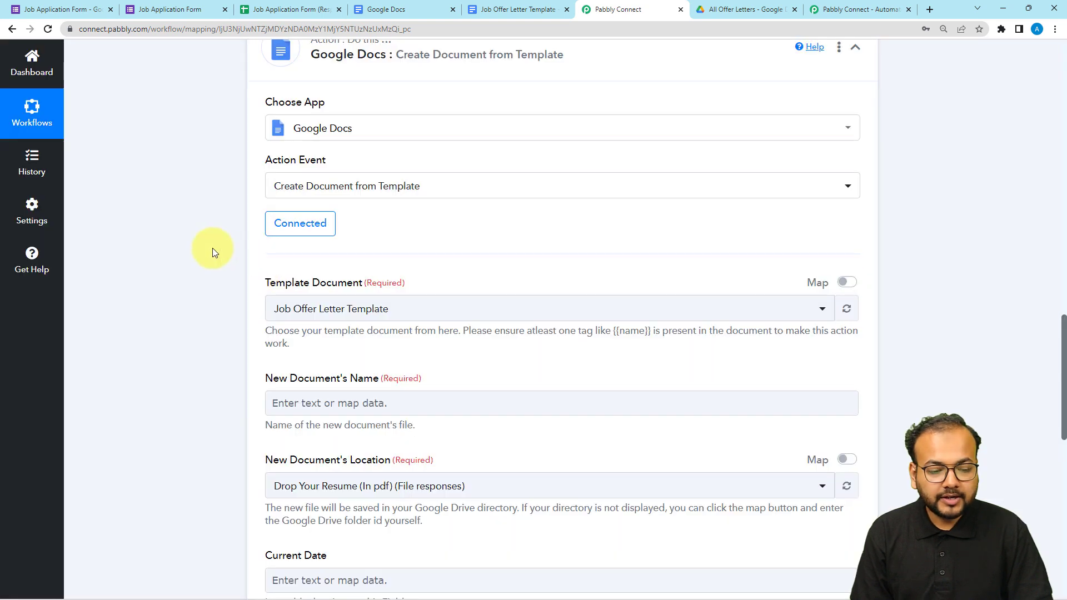
Check the offer letter's title in Google Docs and select Job Offer Letter Template as the action's template document.
scroll(212, 248, down, 2)
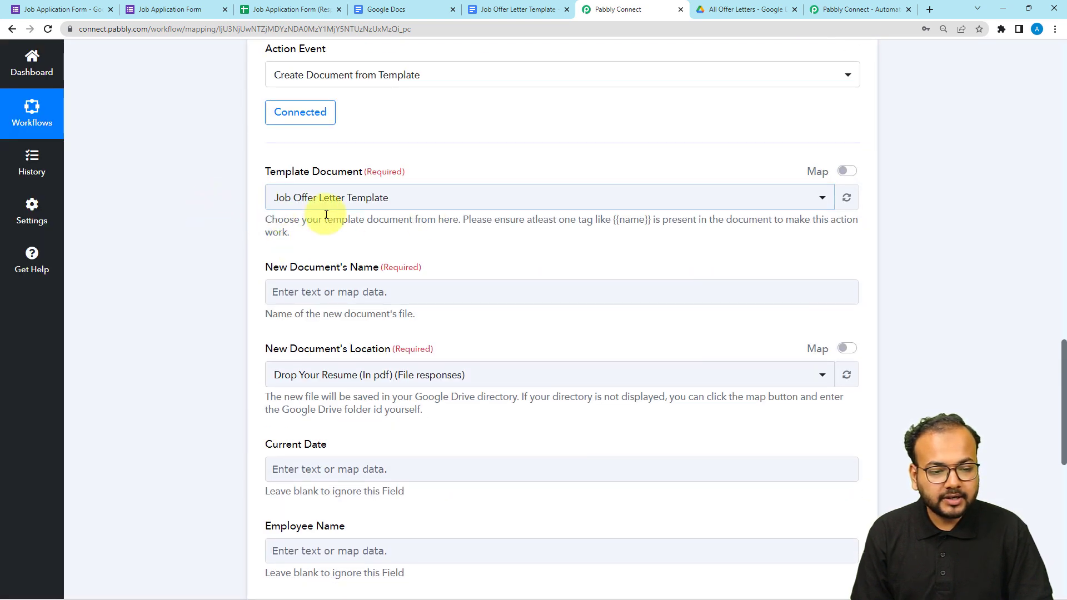
click(309, 203)
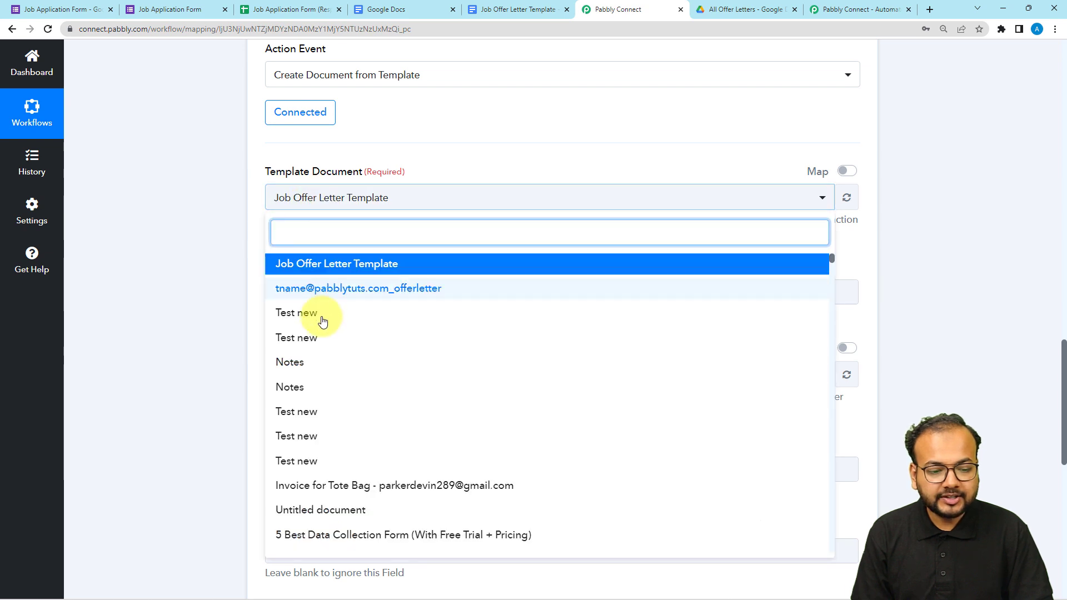
scroll(322, 322, down, 5)
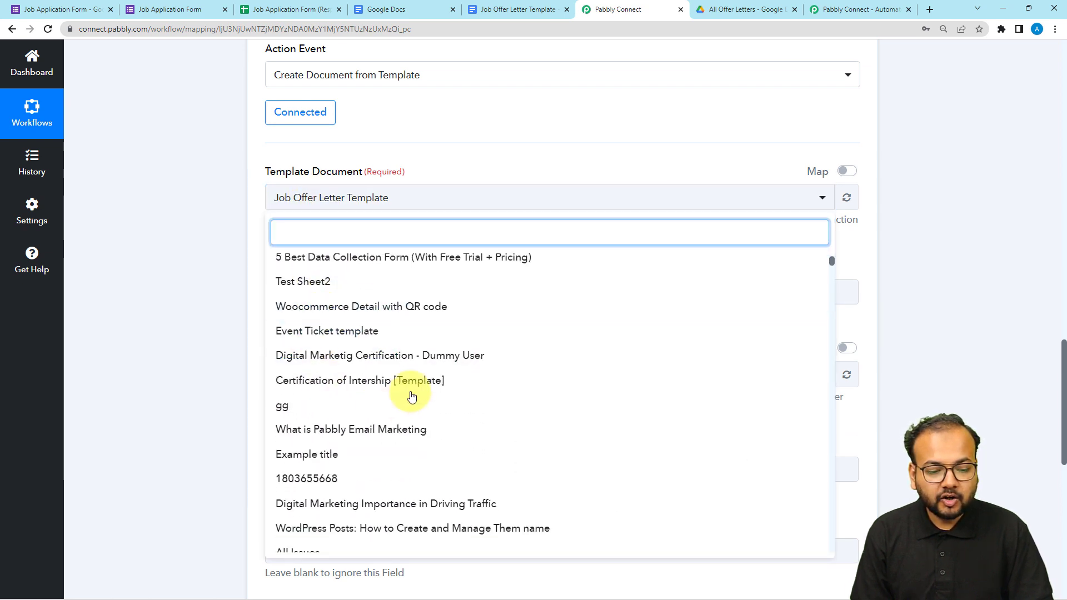
click(160, 251)
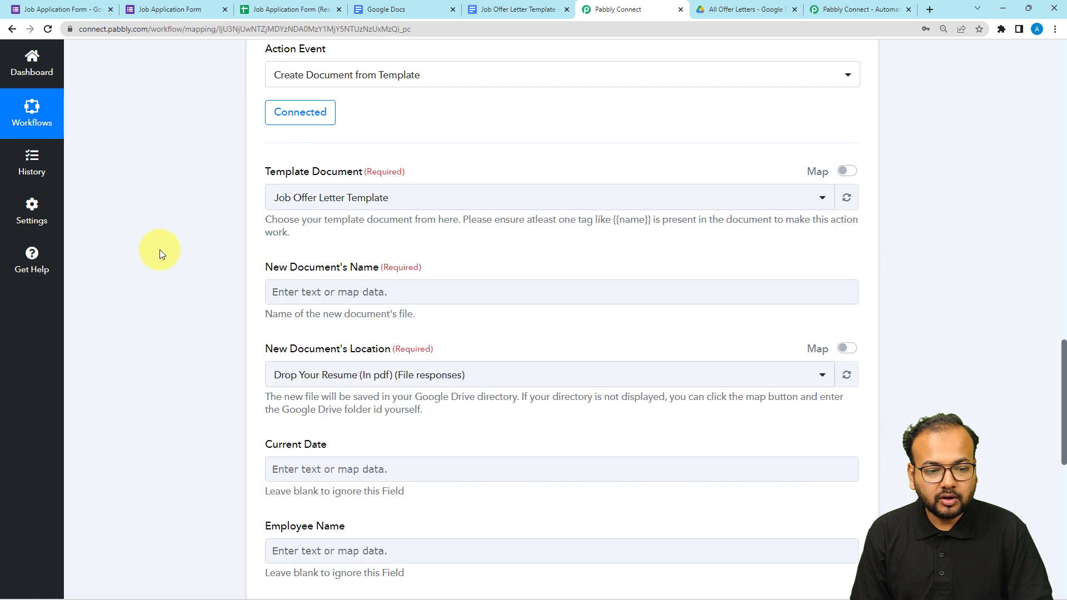
click(305, 198)
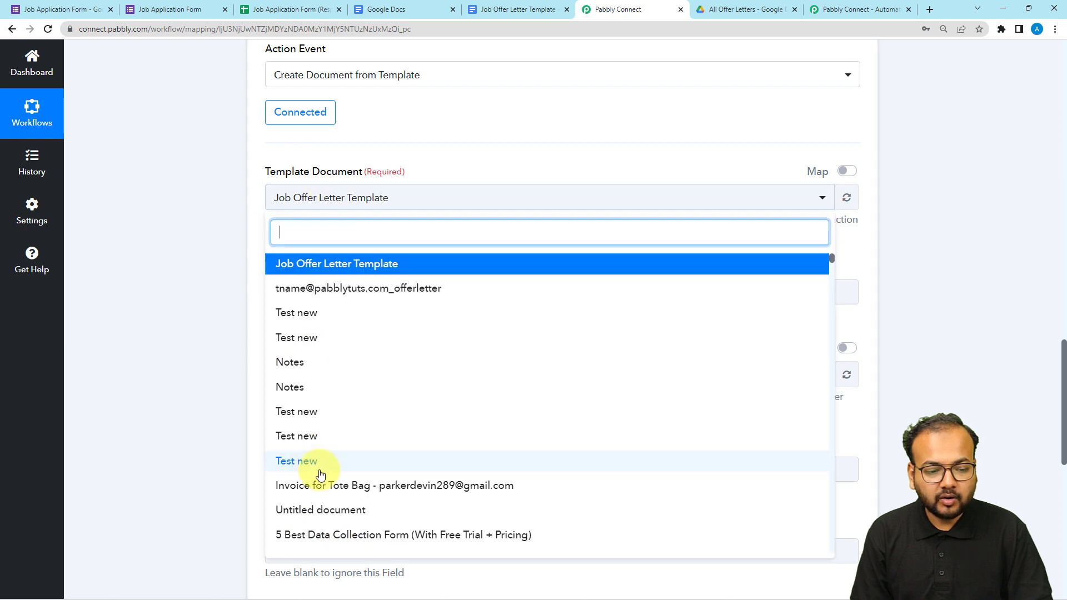
click(104, 231)
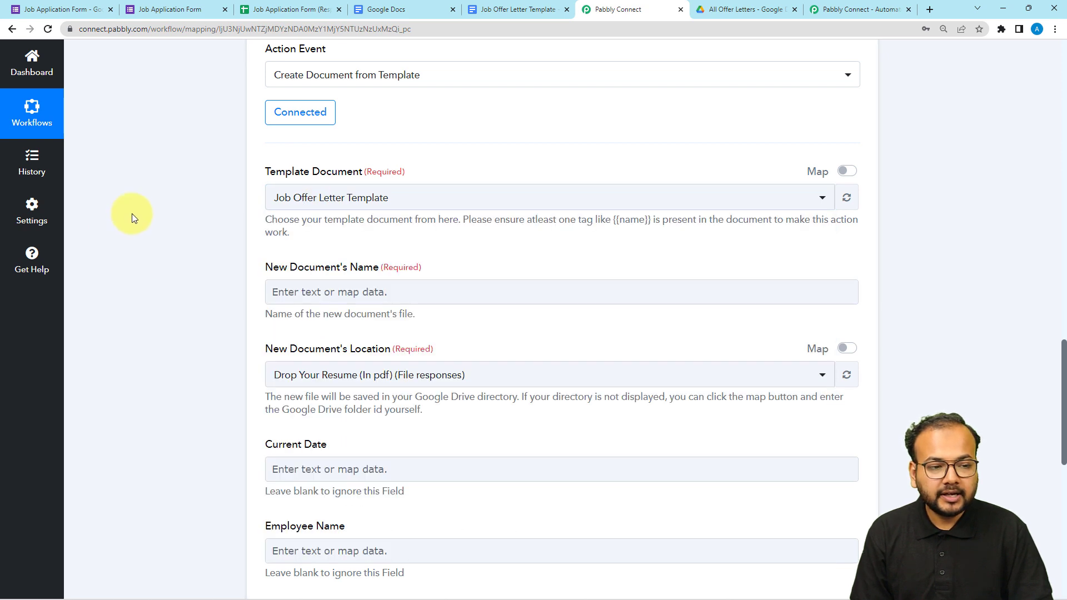
click(485, 17)
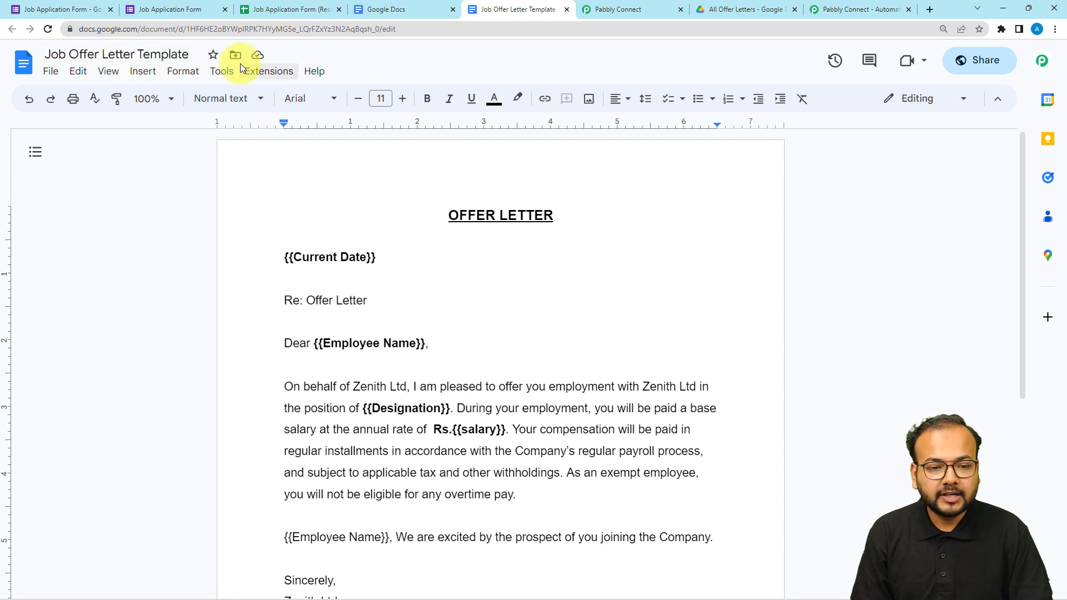
click(625, 10)
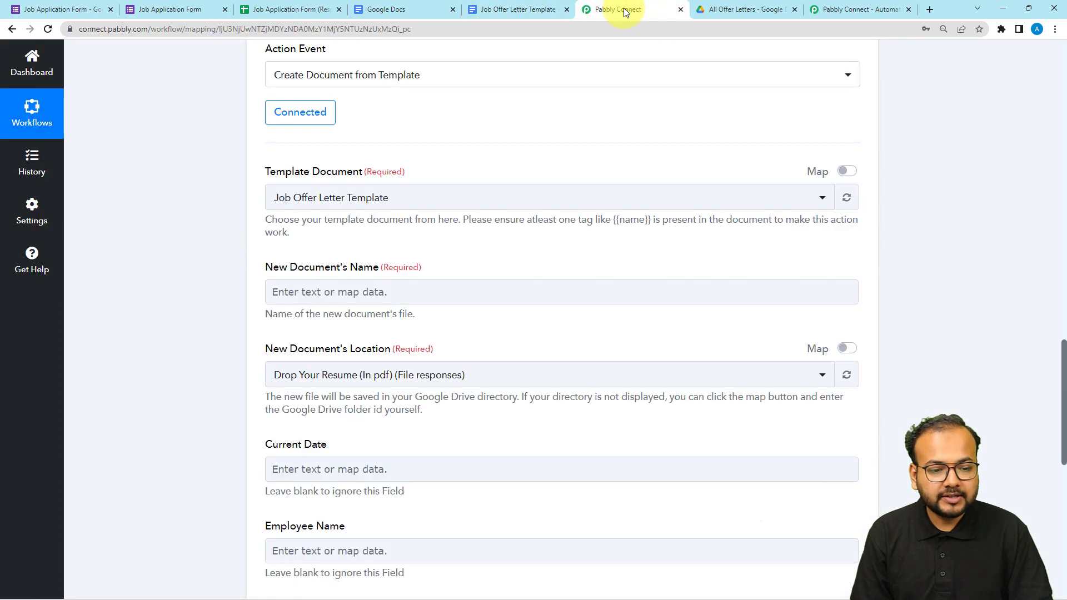
click(408, 198)
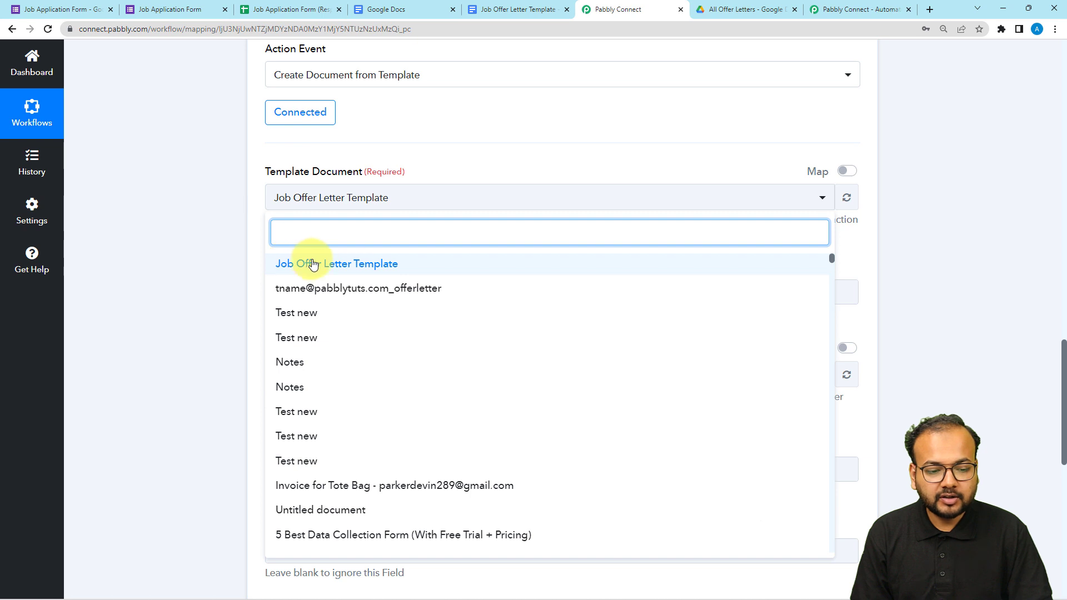
click(310, 262)
Review the document action's fields against the captured Google Forms response to see which data can be mapped.
scroll(202, 205, down, 3)
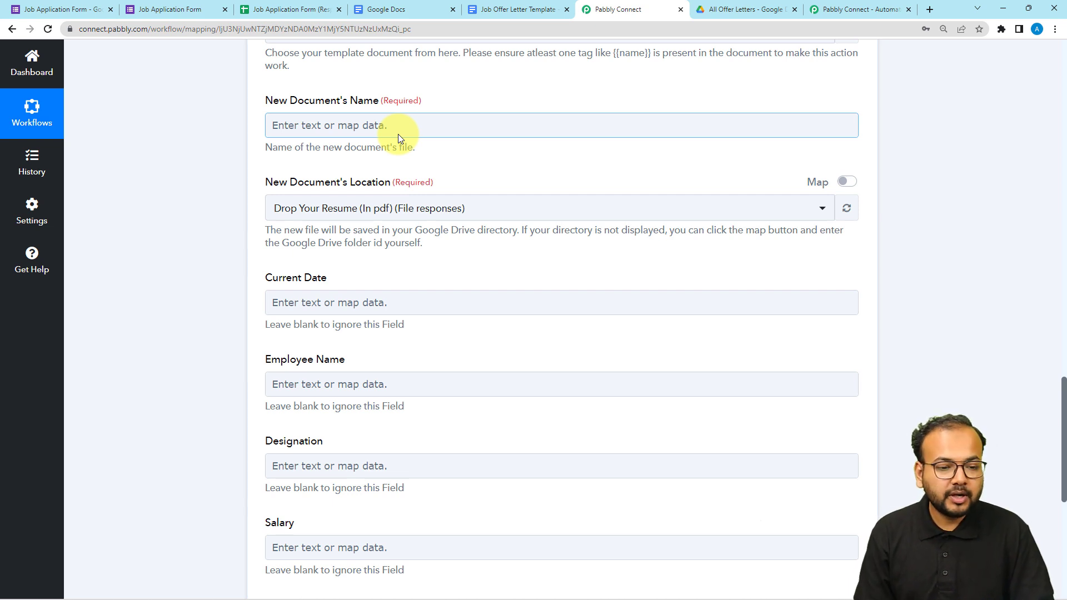
scroll(398, 134, up, 7)
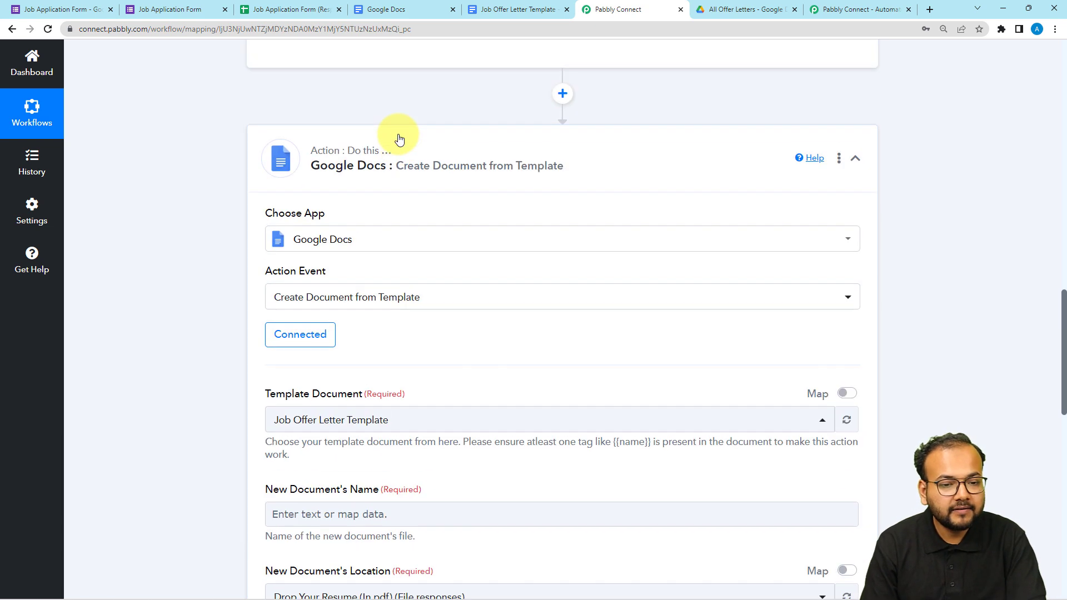
scroll(398, 135, up, 6)
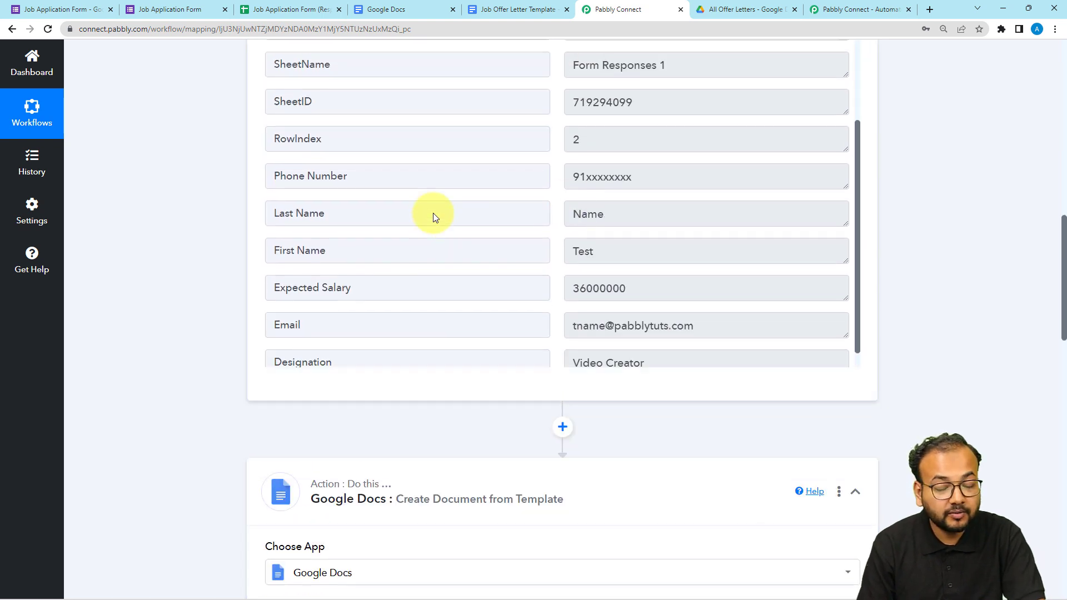
scroll(433, 213, up, 2)
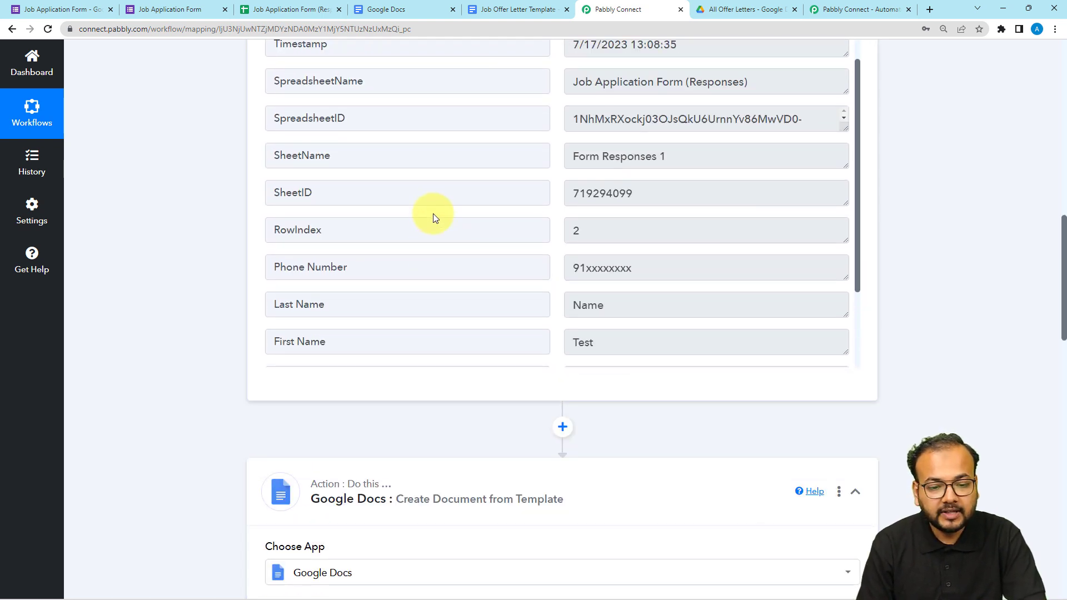
scroll(432, 217, down, 2)
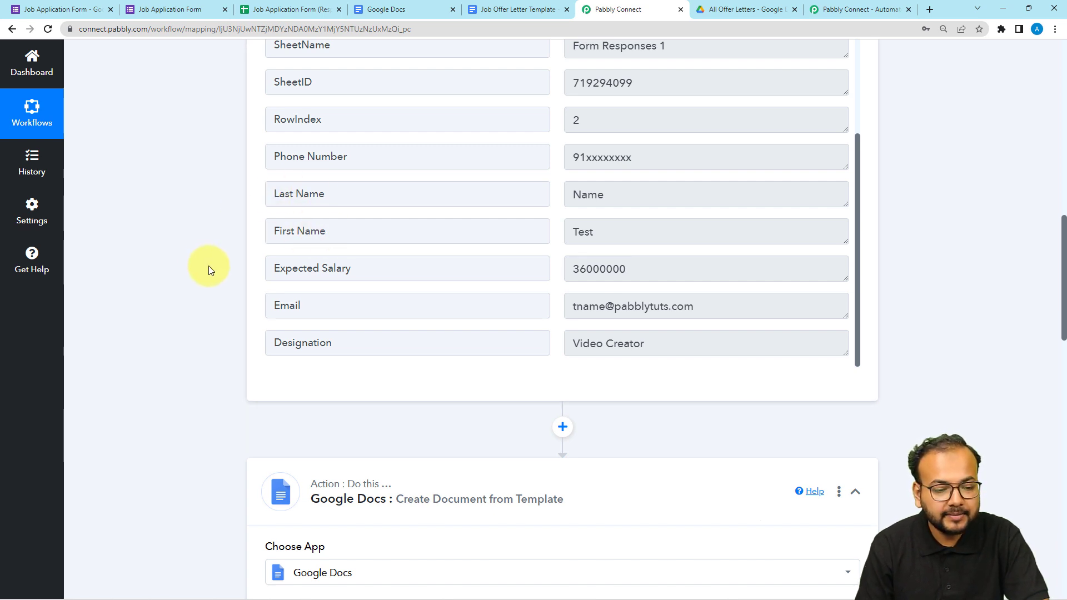
scroll(191, 305, down, 8)
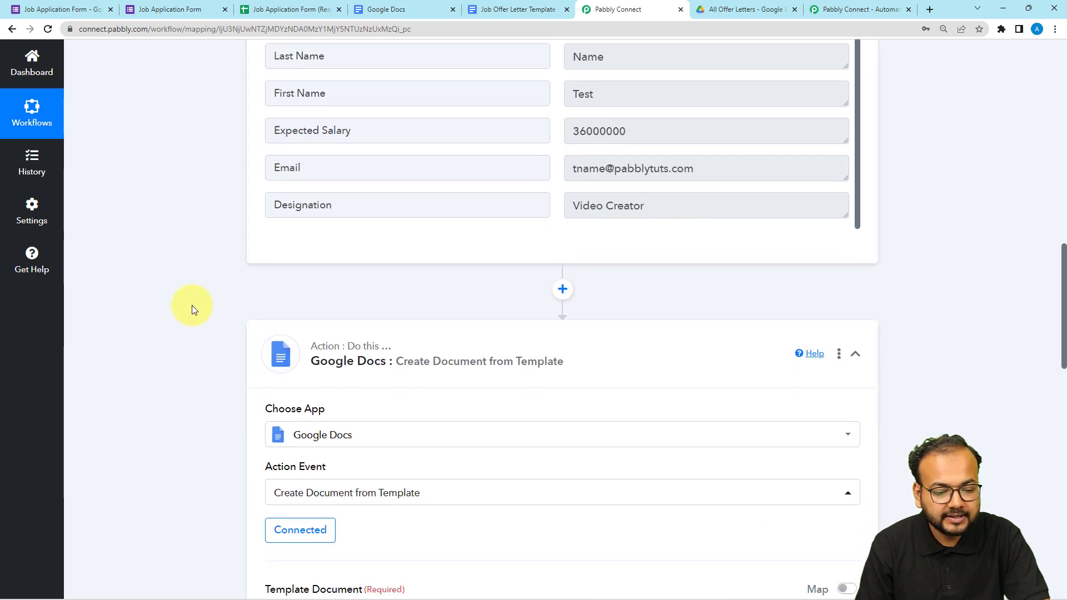
scroll(192, 305, down, 2)
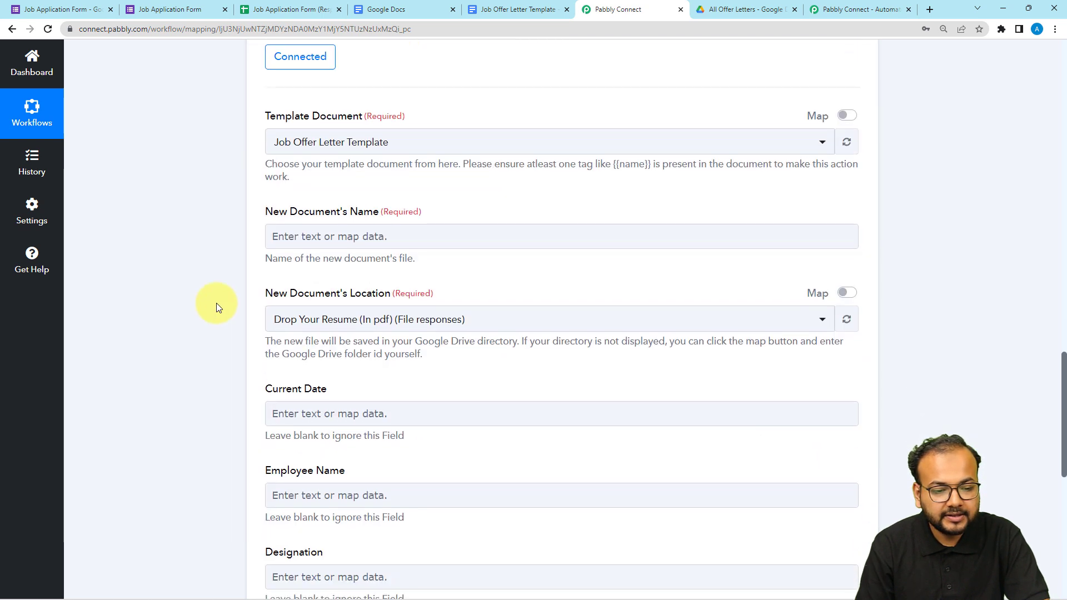
Map the Designation value from the Google Forms response as the new document's name.
click(344, 237)
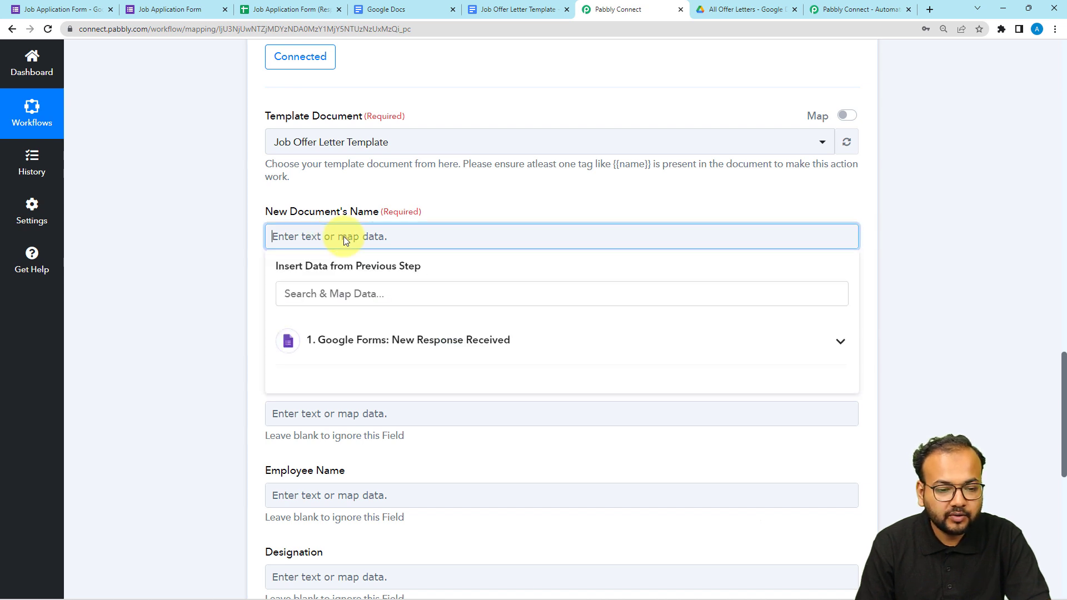
click(407, 365)
scroll(407, 369, down, 3)
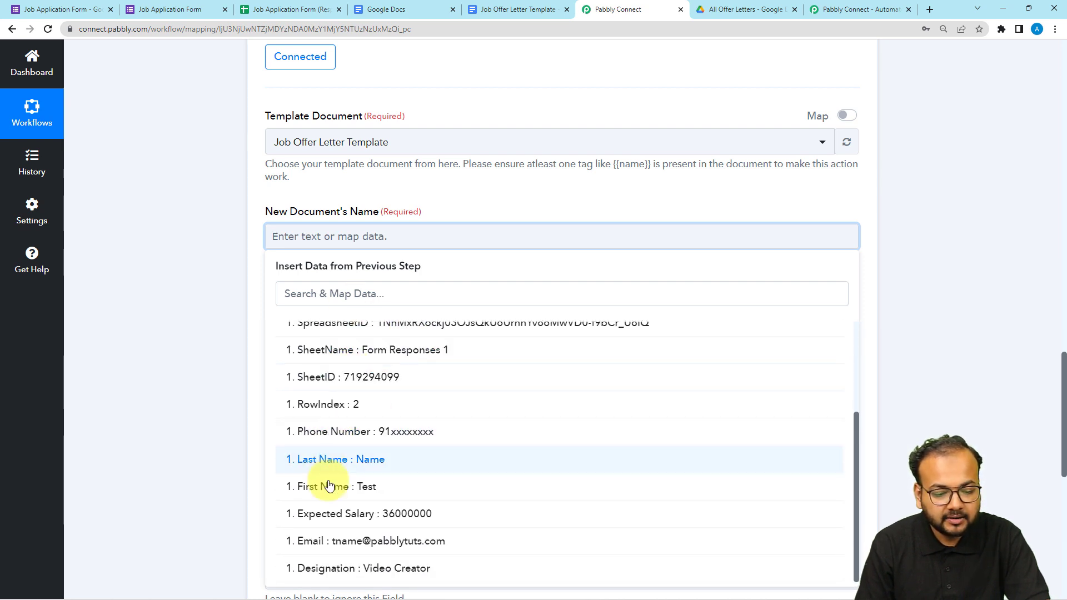
click(356, 571)
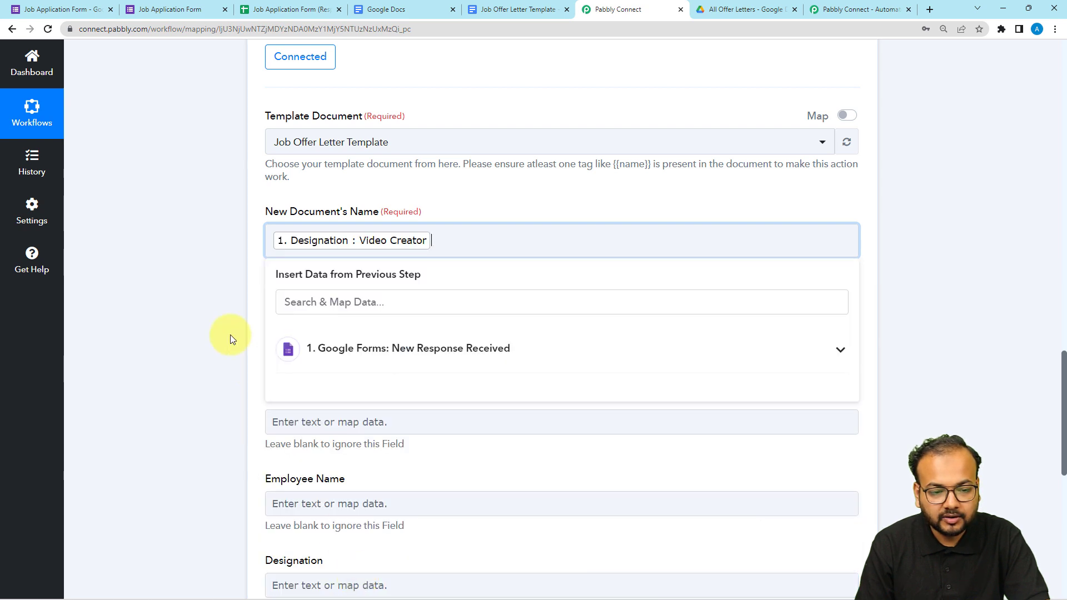
click(236, 285)
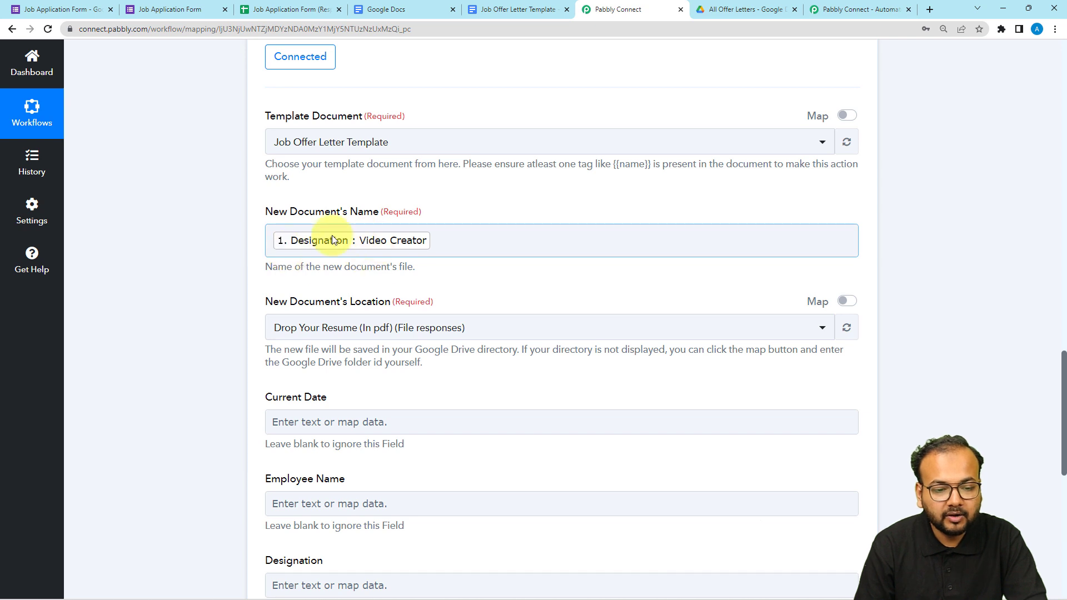
scroll(209, 283, down, 2)
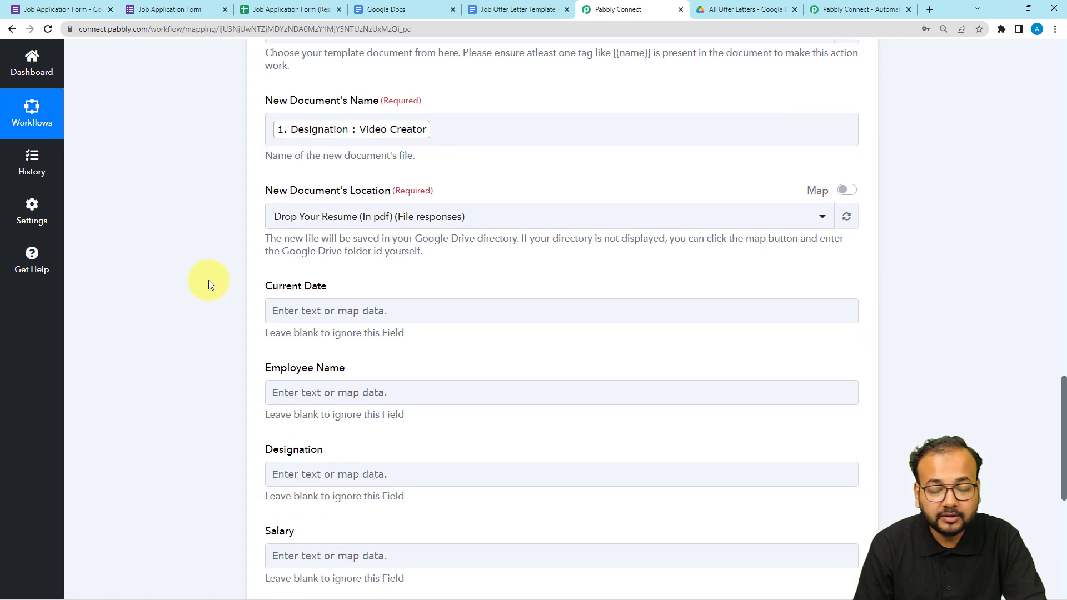
scroll(209, 285, down, 1)
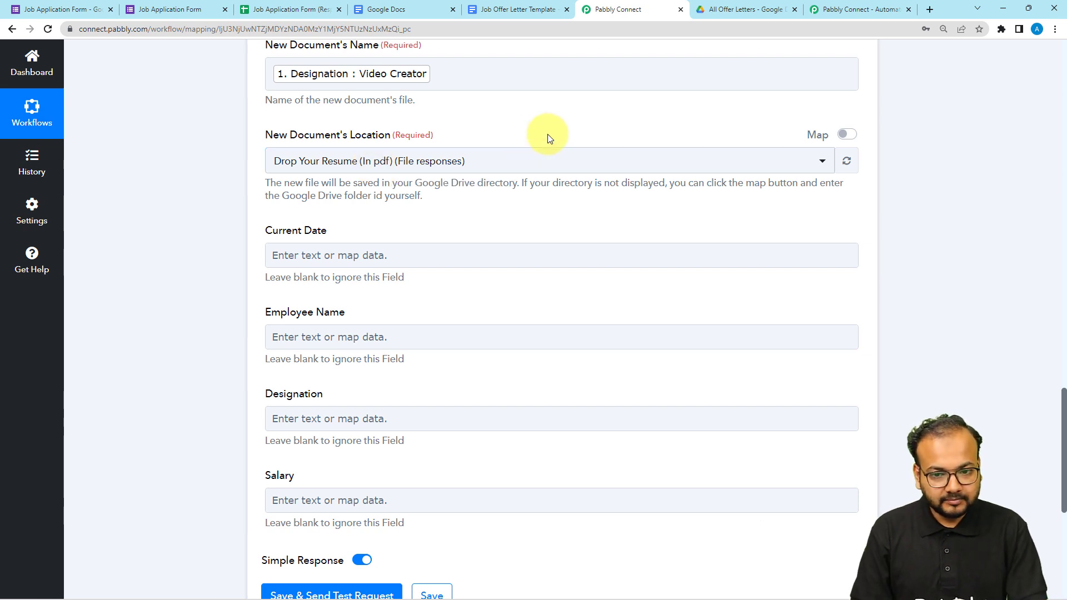
Check the target folder in Google Drive and set the new document's location to All Offer Letters.
click(726, 12)
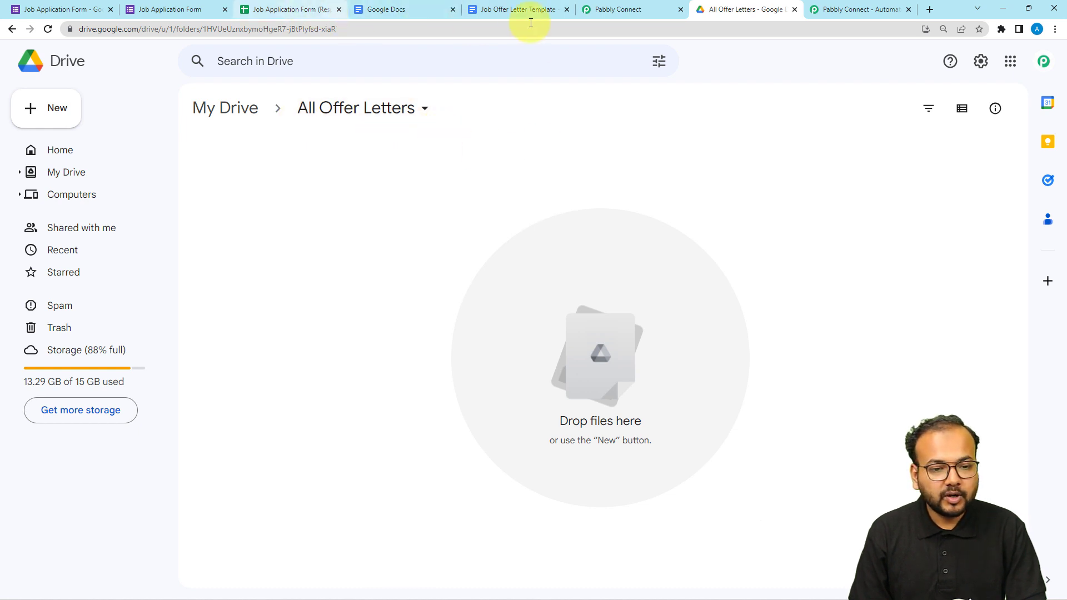
click(626, 10)
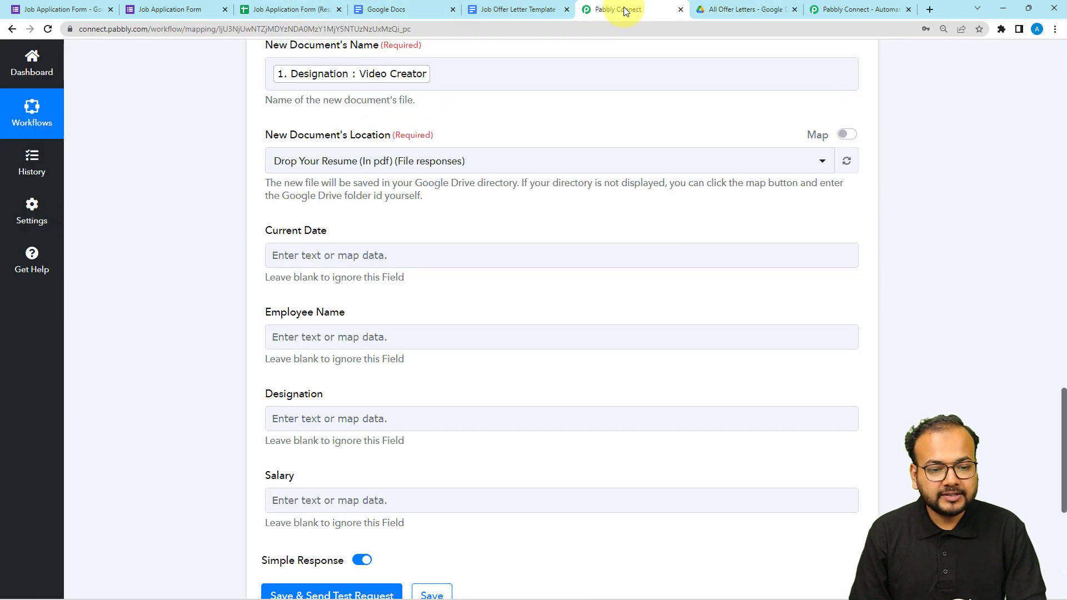
click(376, 167)
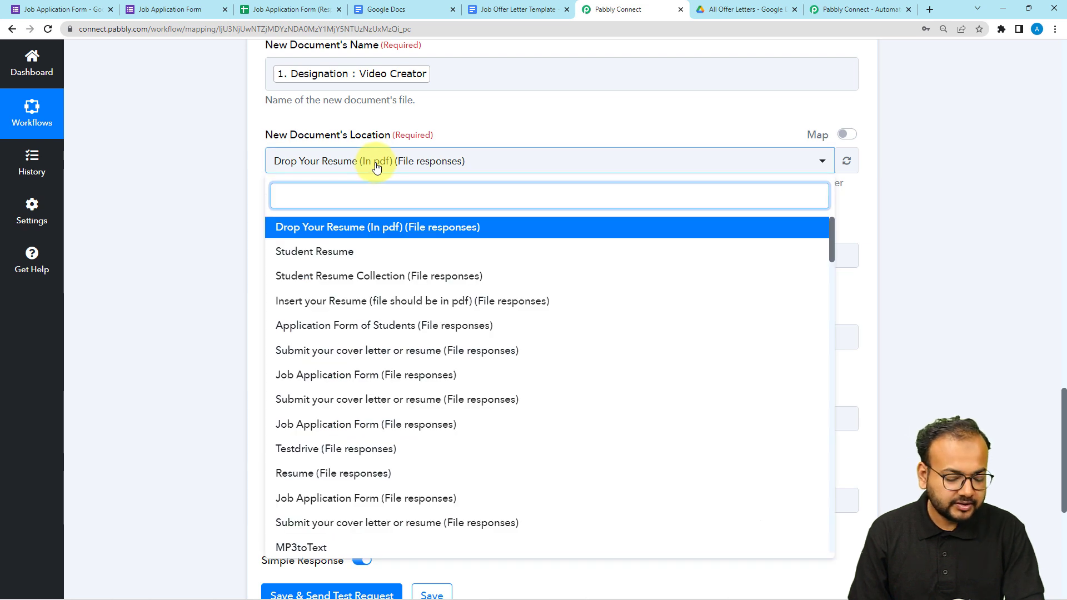
text(all)
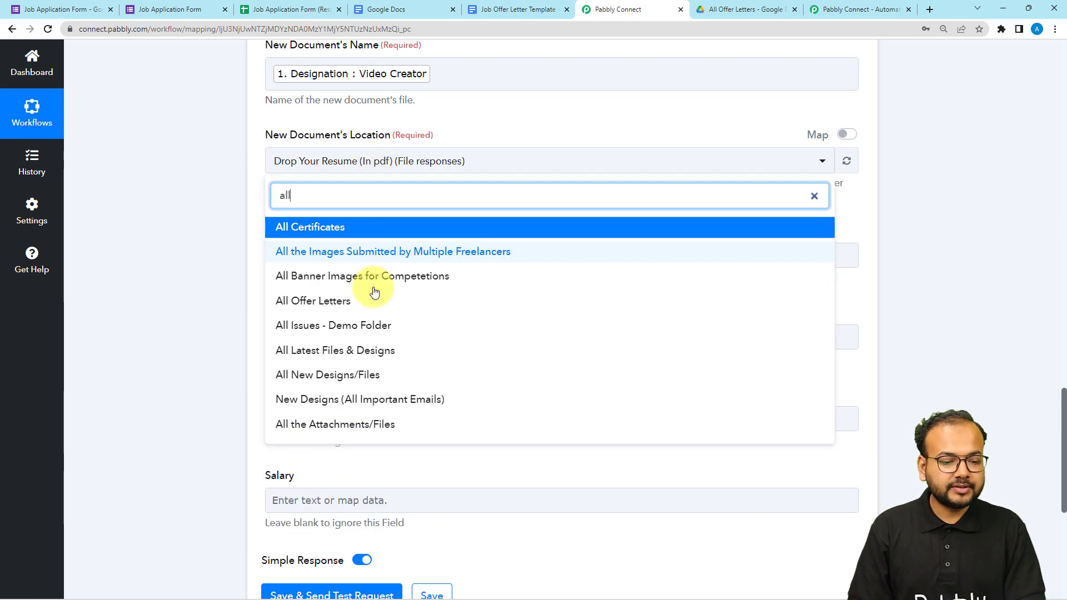
click(327, 303)
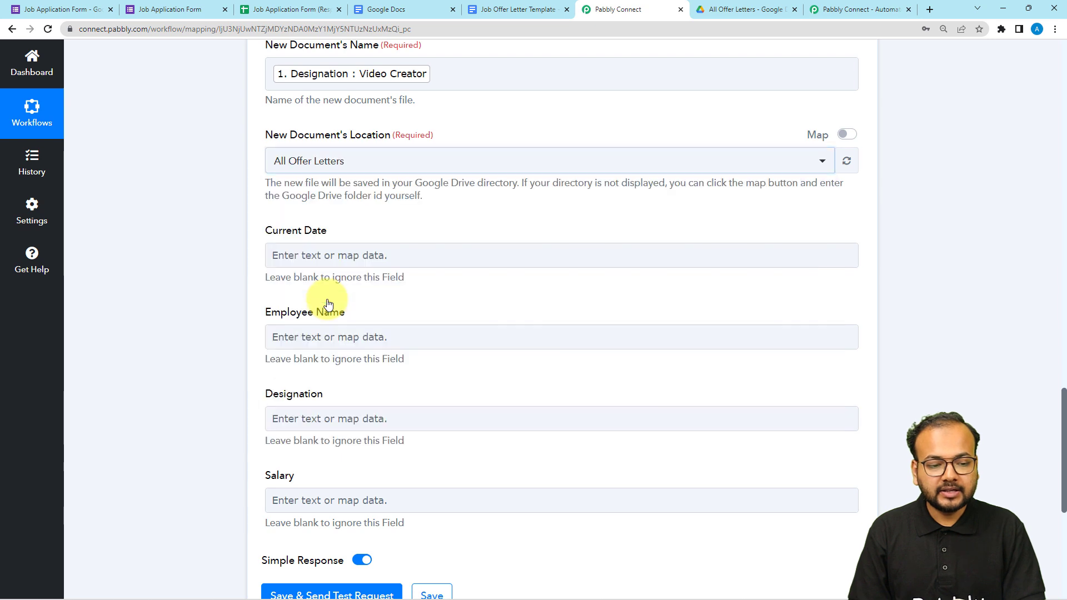
click(234, 190)
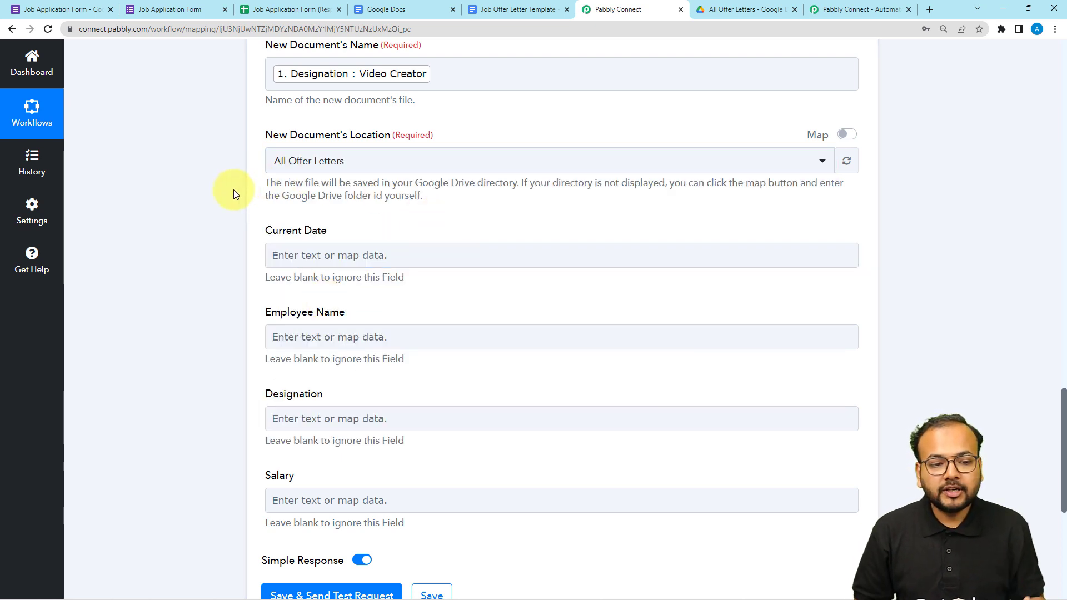
click(714, 11)
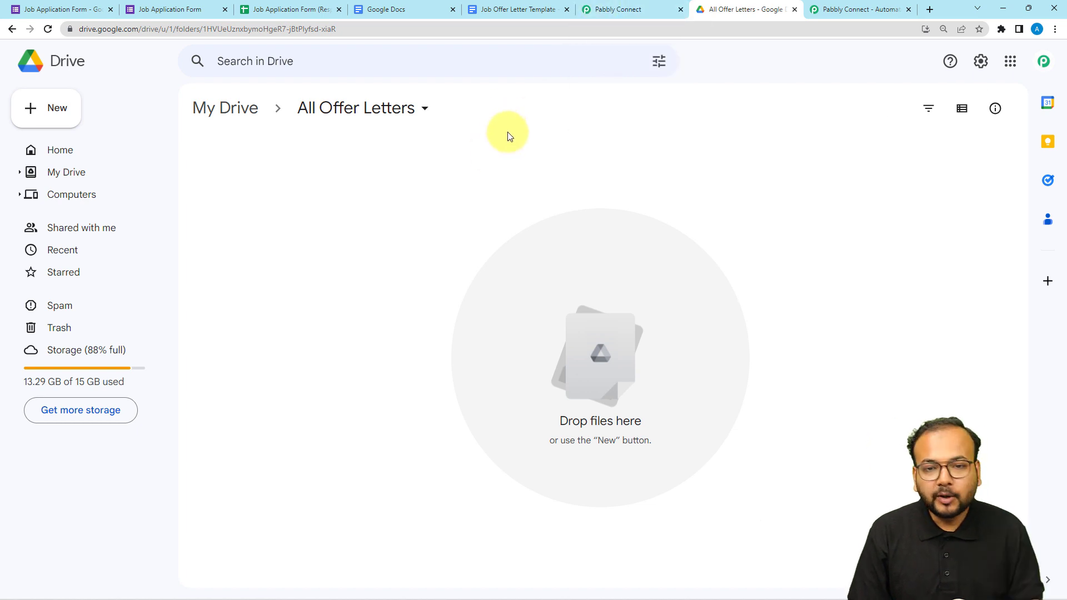
click(591, 7)
Compare the remaining document fields with the offer letter template's placeholders and examine the Timestamp in the captured Google Forms response.
scroll(211, 221, down, 1)
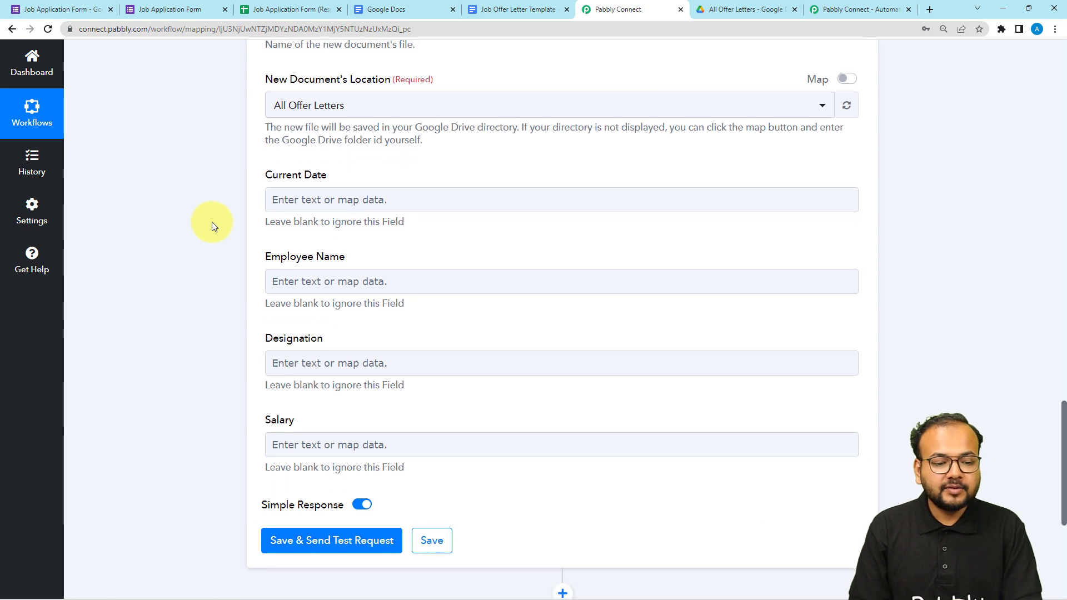
click(287, 211)
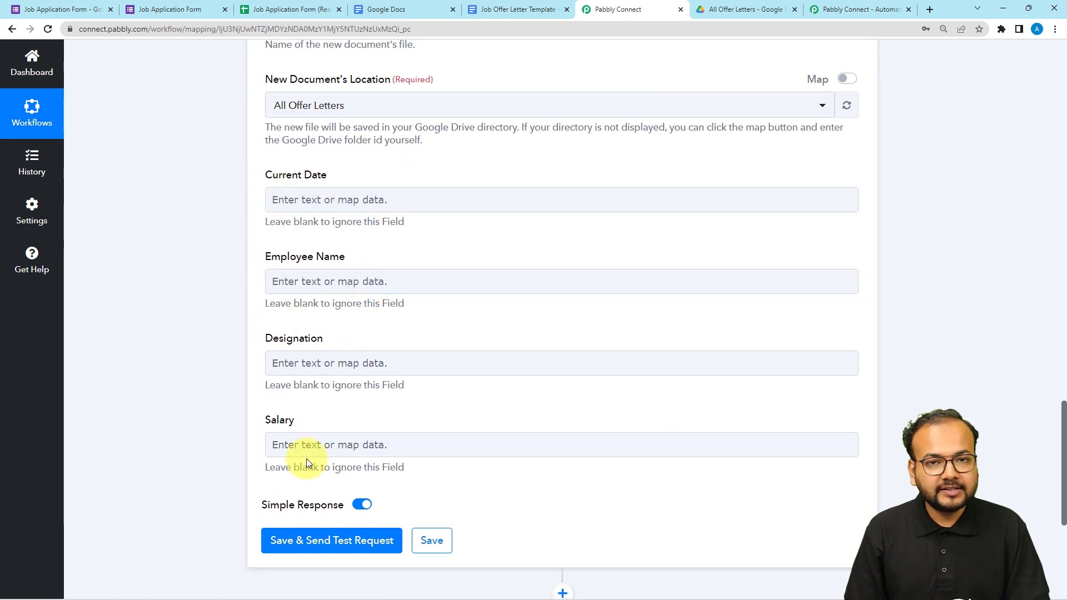
click(496, 11)
scroll(488, 245, down, 1)
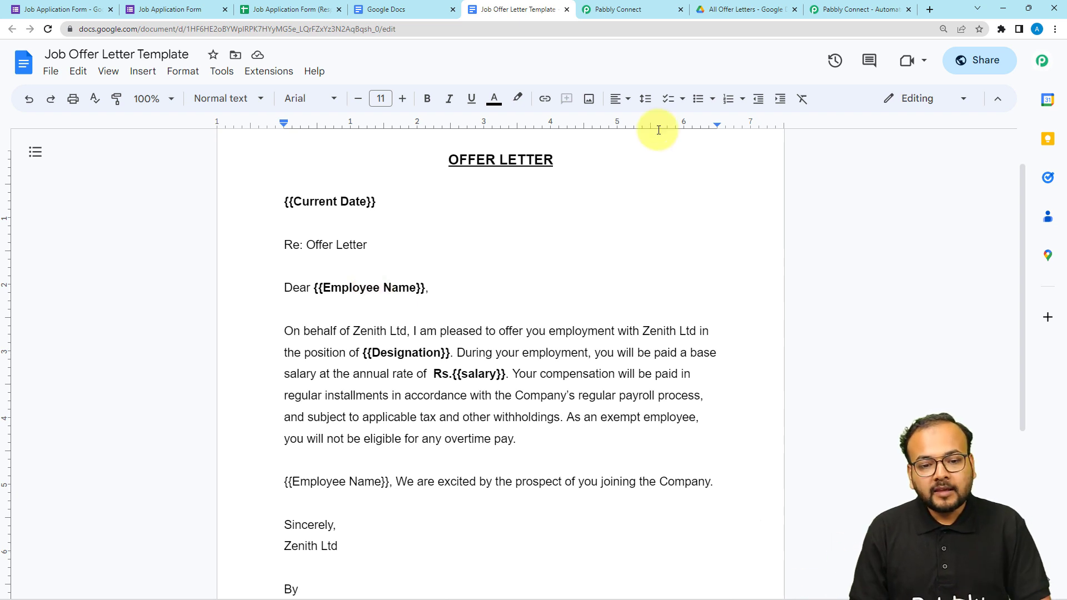
click(611, 9)
scroll(189, 224, up, 9)
scroll(189, 225, up, 7)
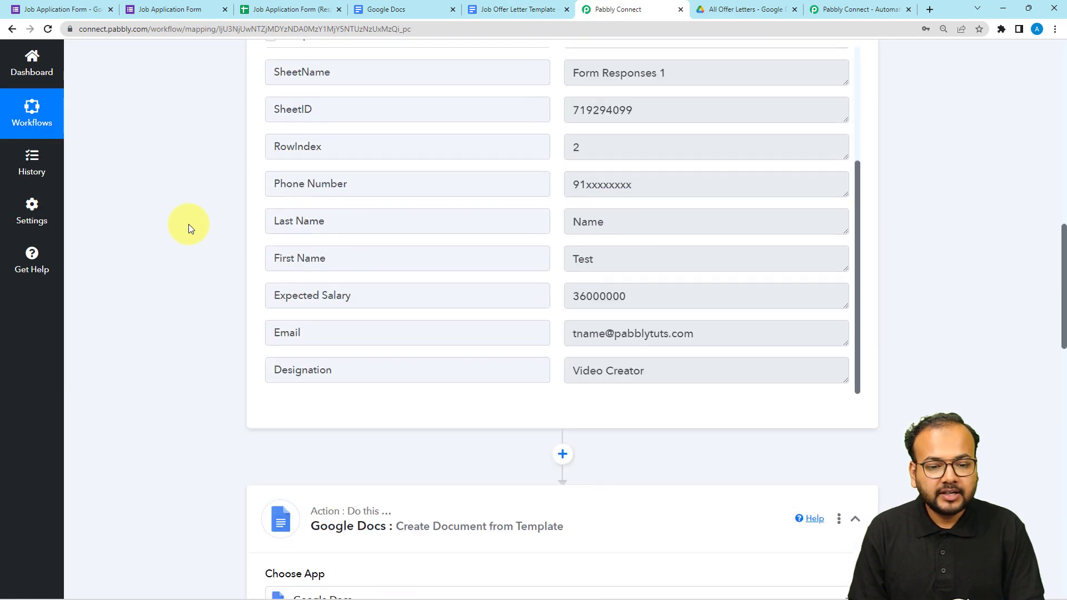
scroll(381, 281, up, 2)
scroll(380, 282, up, 2)
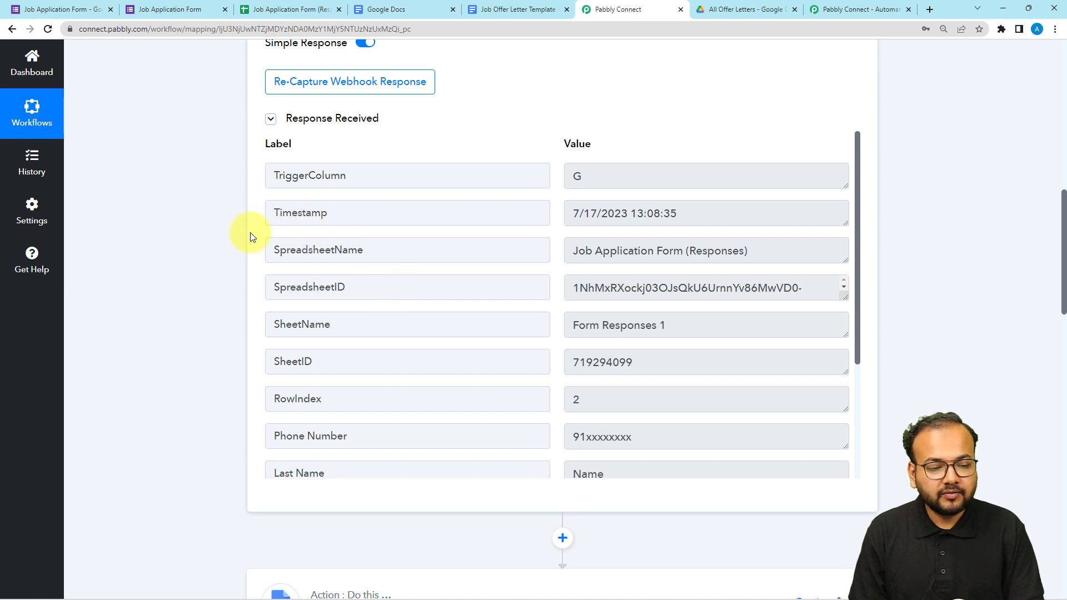
drag(329, 214, 247, 210)
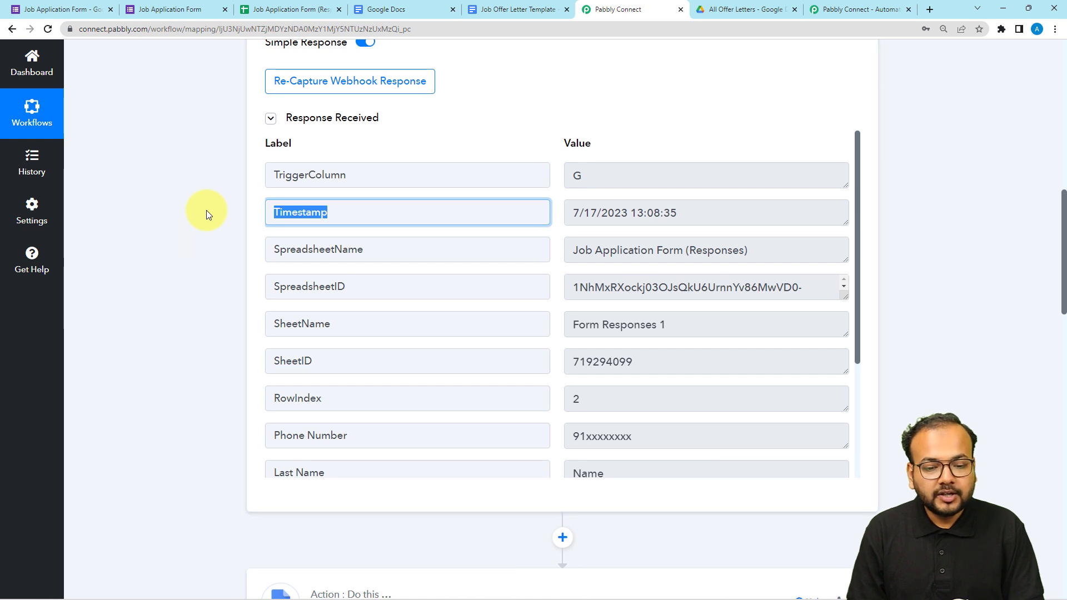
scroll(399, 162, down, 1)
drag(628, 159, 566, 157)
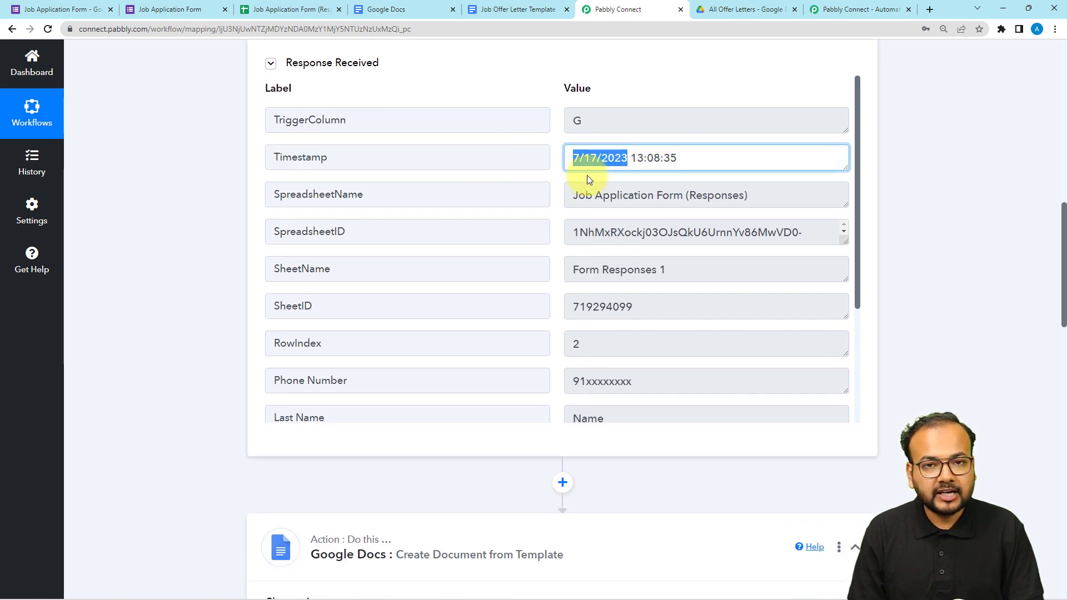
scroll(133, 341, down, 6)
scroll(134, 341, down, 6)
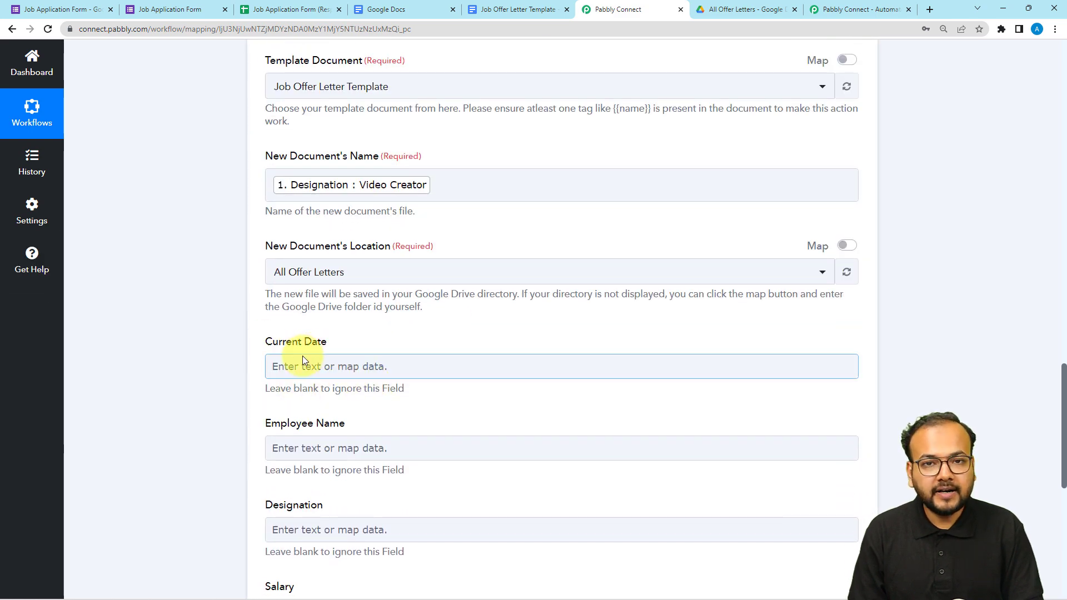
Insert a Text Formatter by Pabbly action with the Split Text event between the form trigger and the Google Docs action, and connect it.
scroll(188, 347, up, 11)
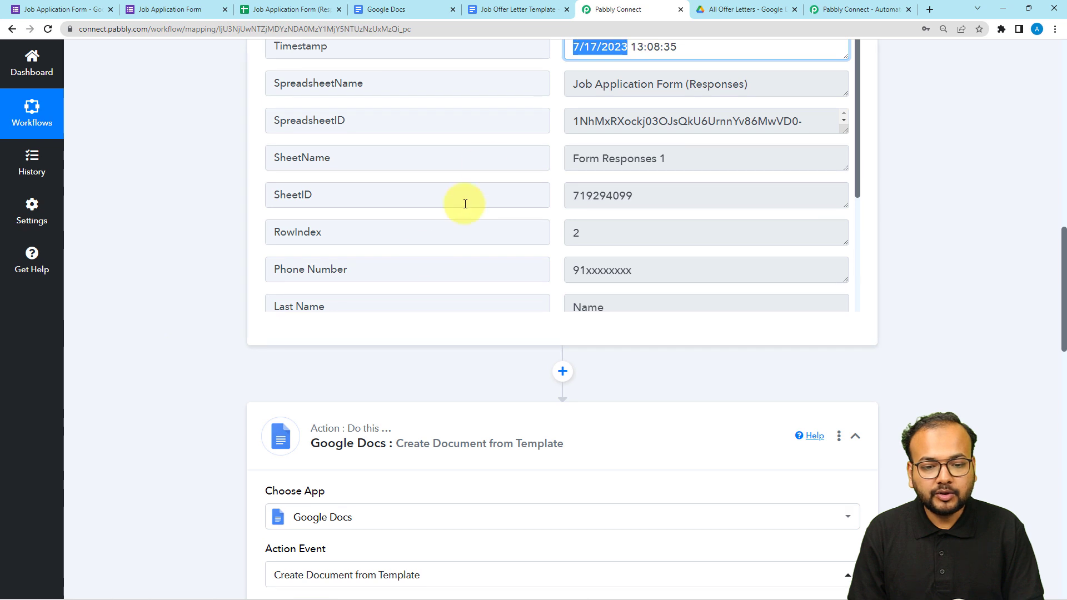
click(563, 370)
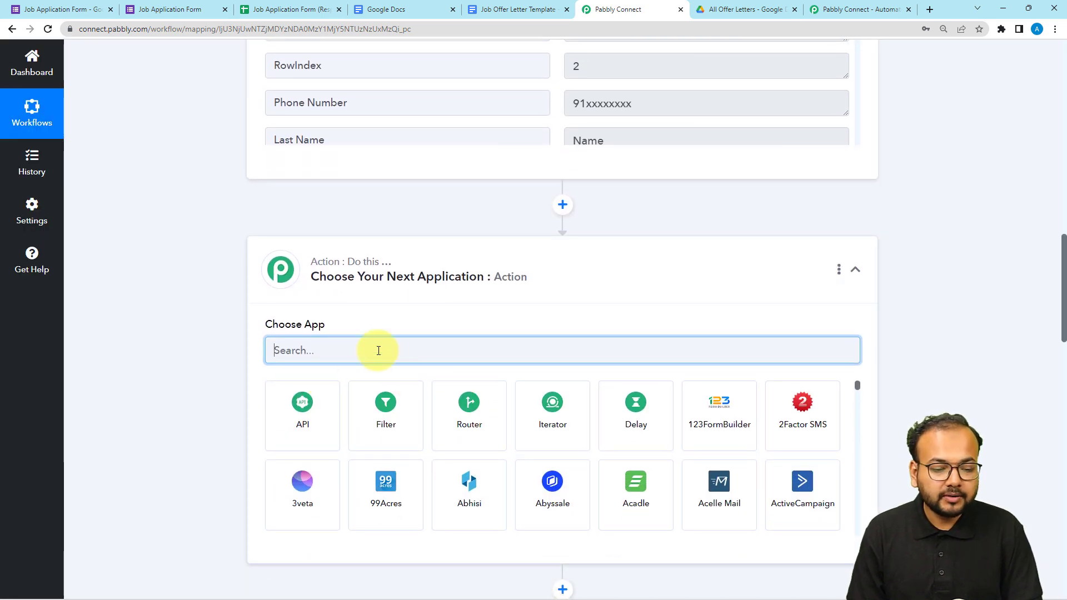
text(text)
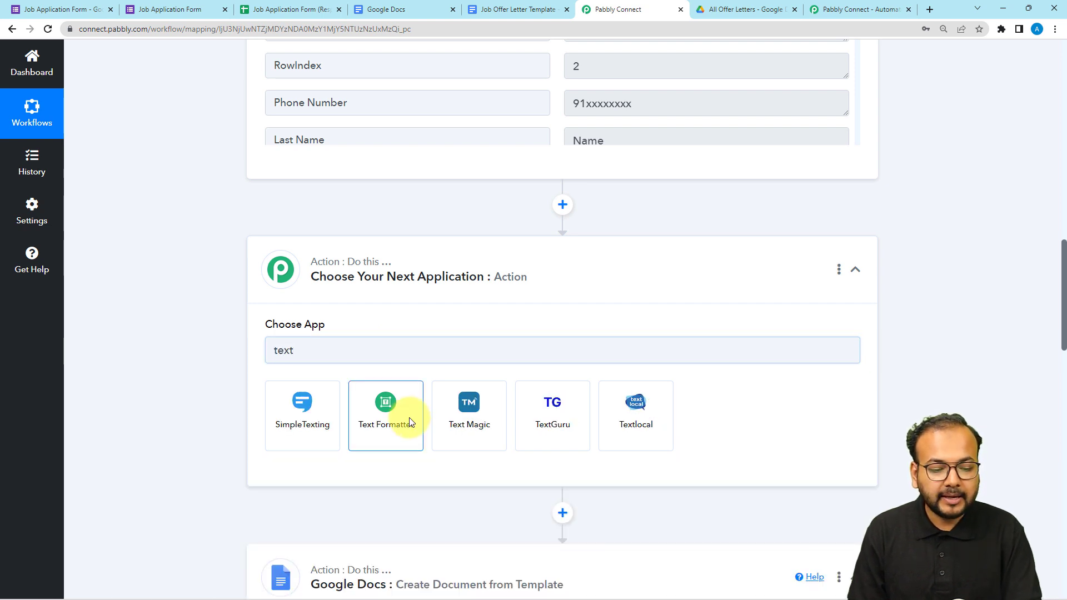
click(392, 419)
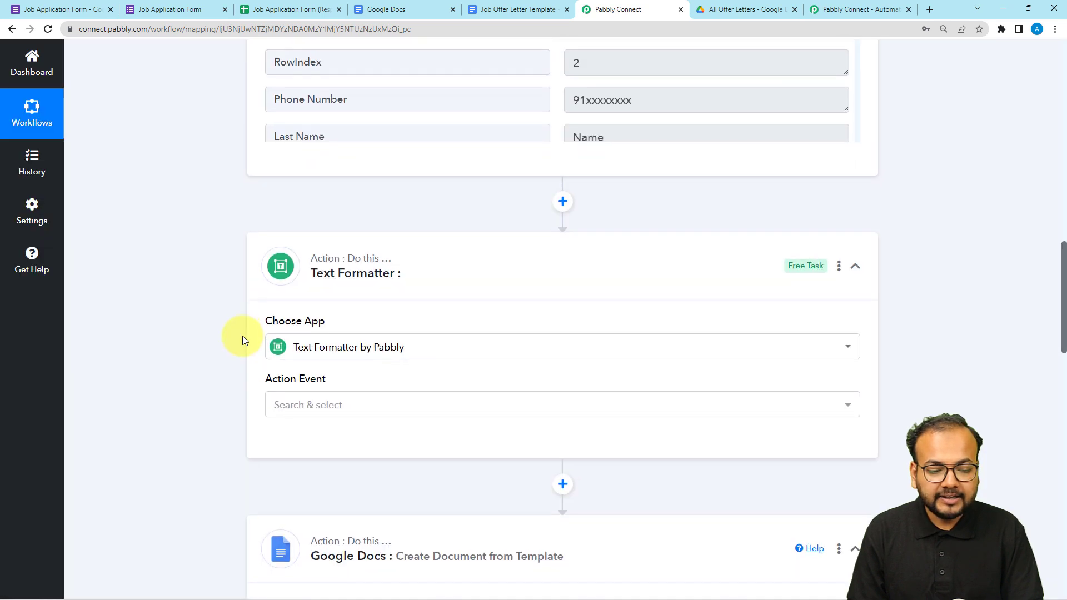
scroll(256, 312, down, 3)
click(281, 240)
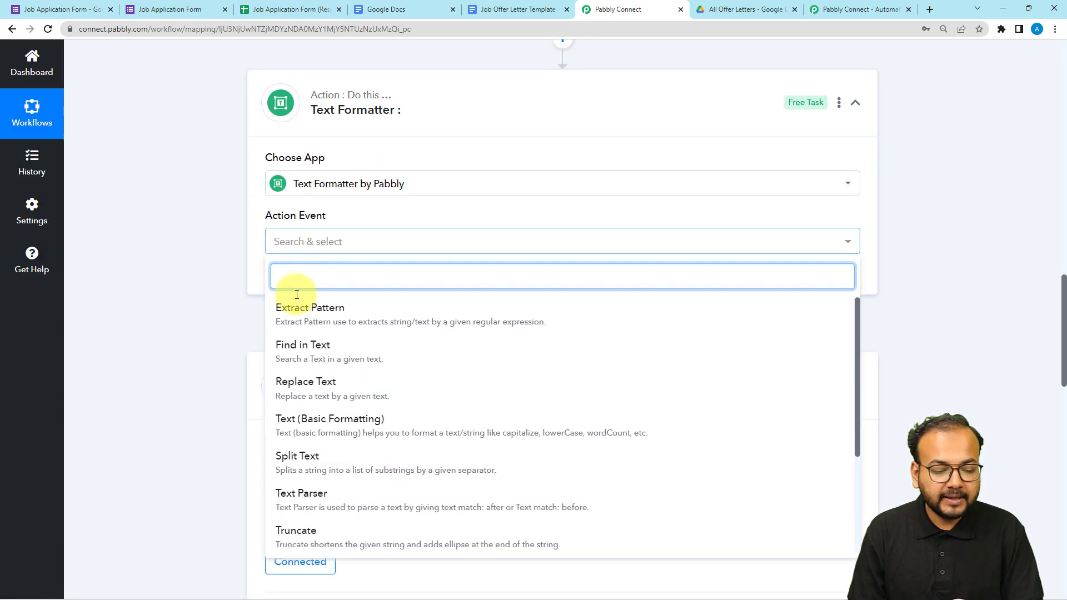
click(297, 462)
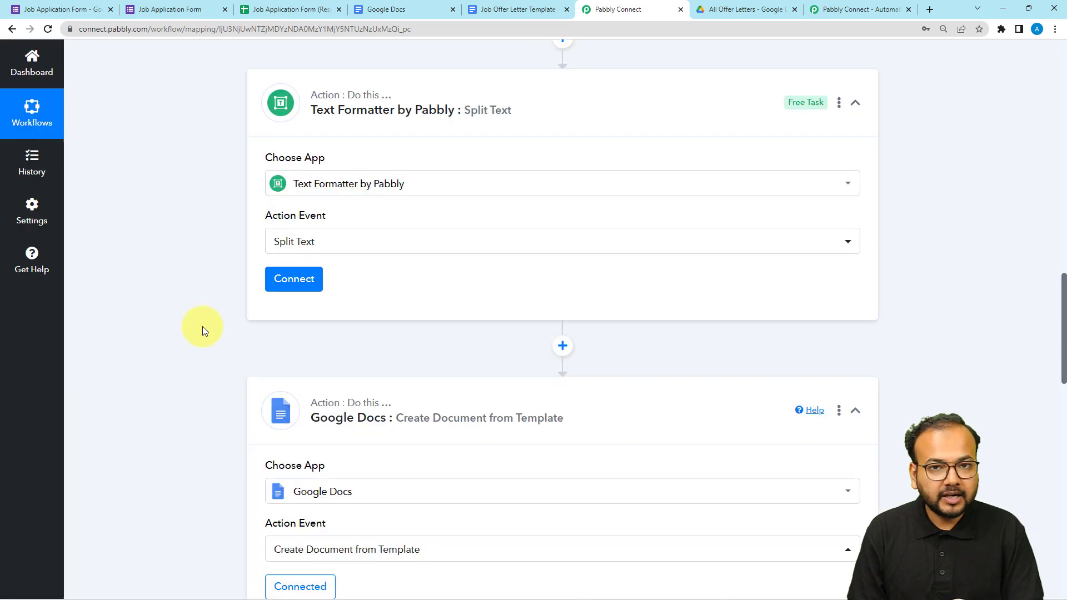
click(299, 278)
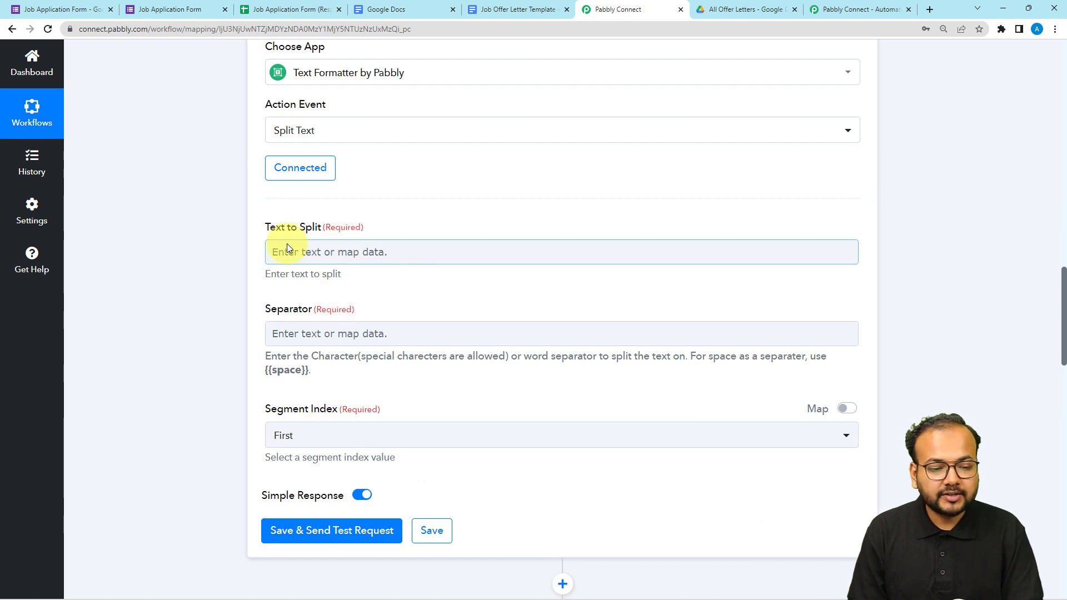
Map the Timestamp value from the Google Forms response as the text to split.
scroll(332, 276, up, 12)
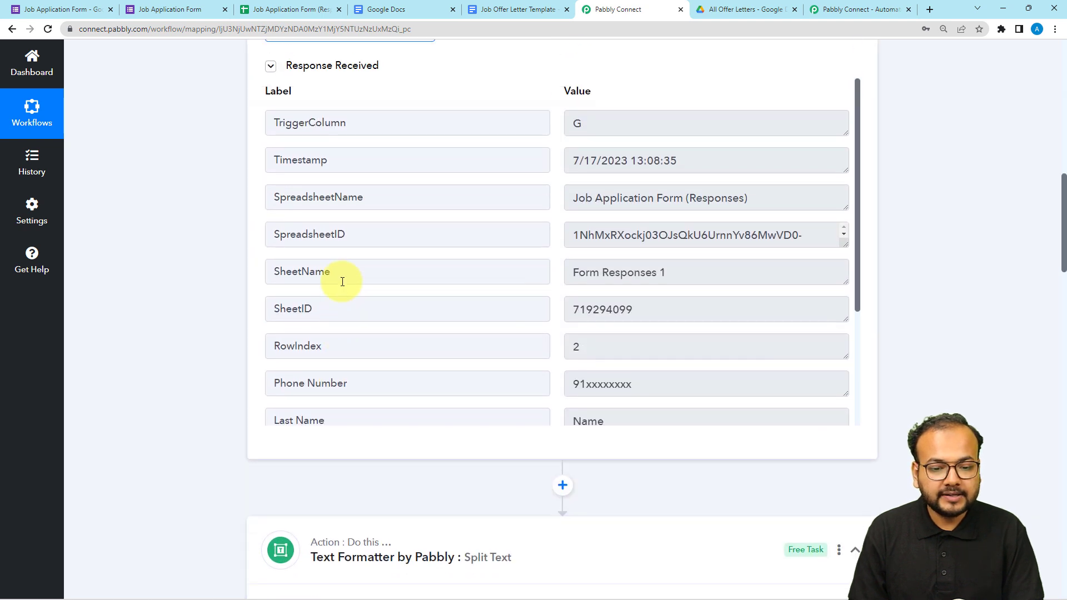
scroll(190, 267, down, 9)
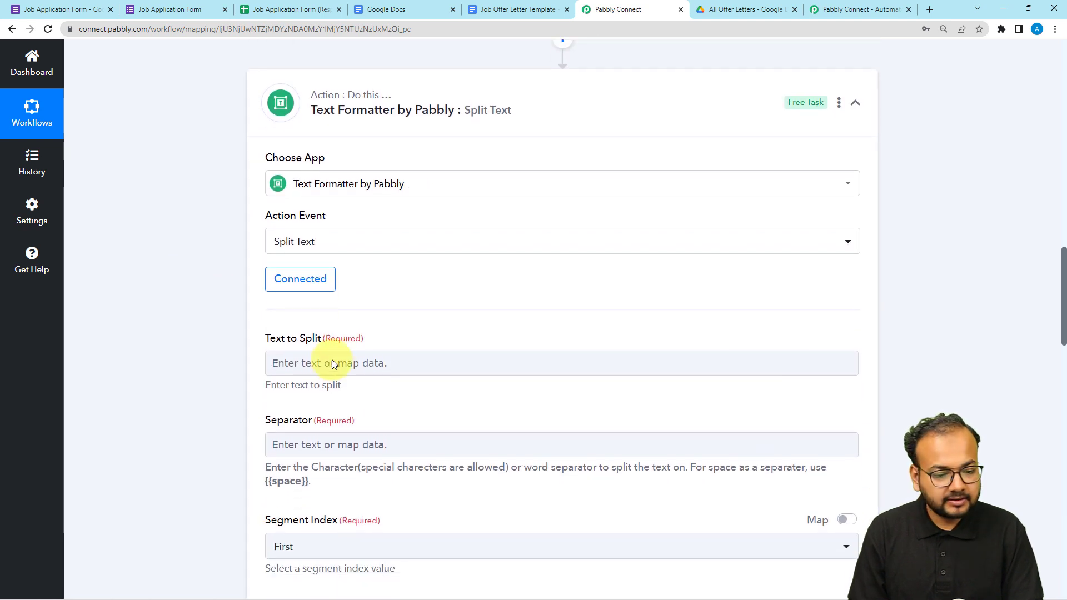
click(331, 362)
scroll(329, 365, down, 2)
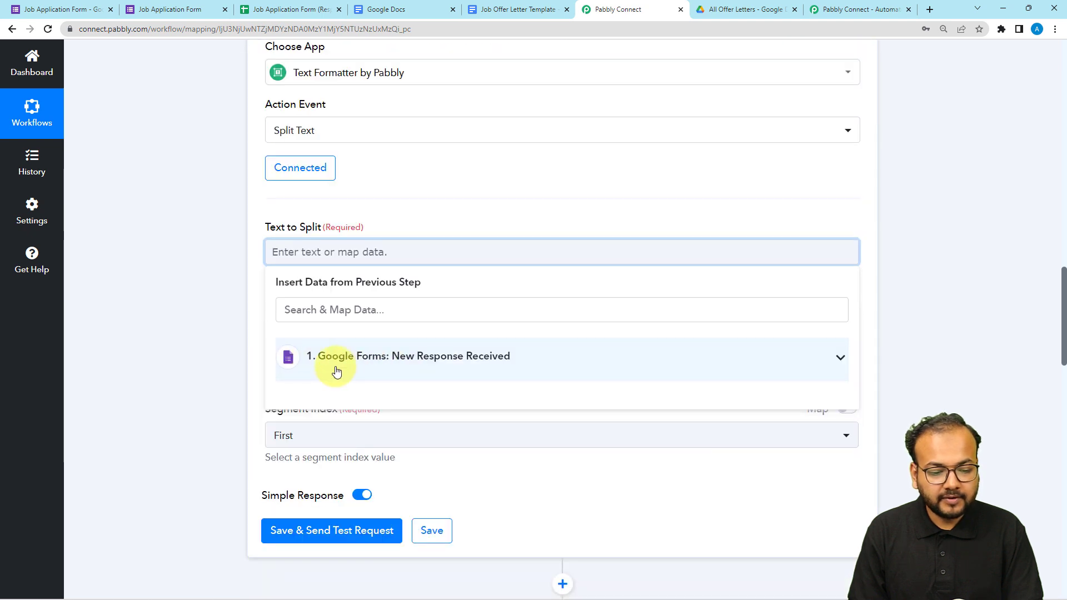
click(337, 366)
click(339, 429)
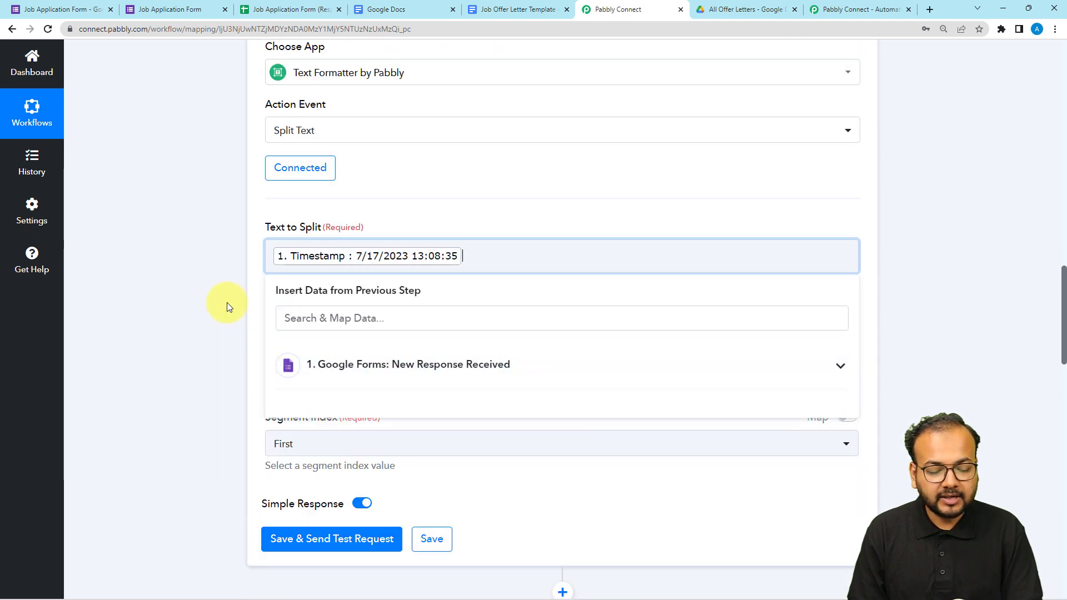
click(227, 303)
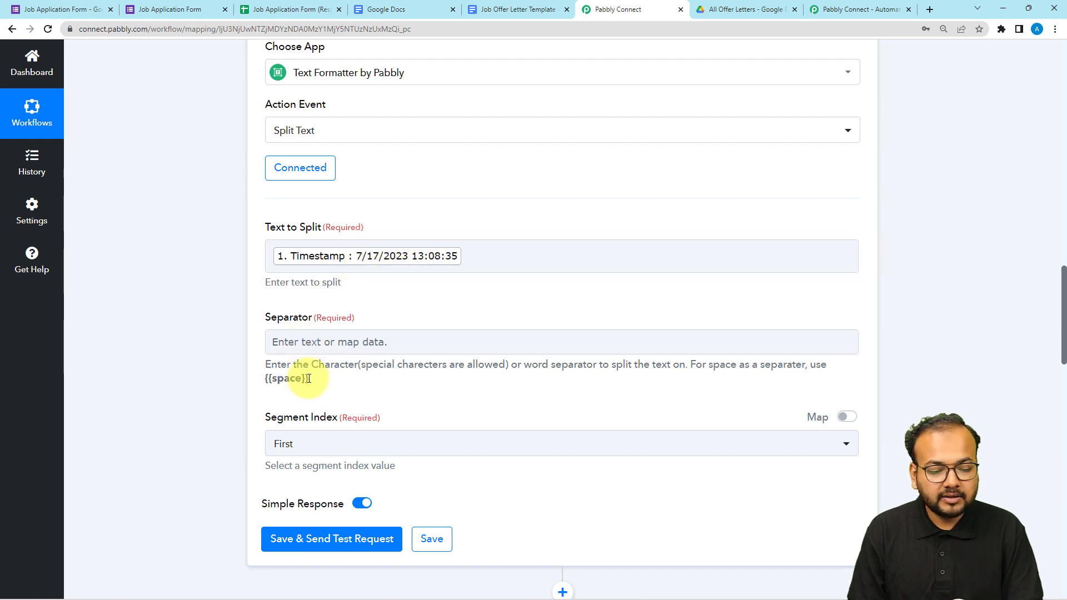
Copy {{space}} from the separator's help text and enter it as the Split Text separator.
drag(268, 377, 262, 377)
right_click(269, 378)
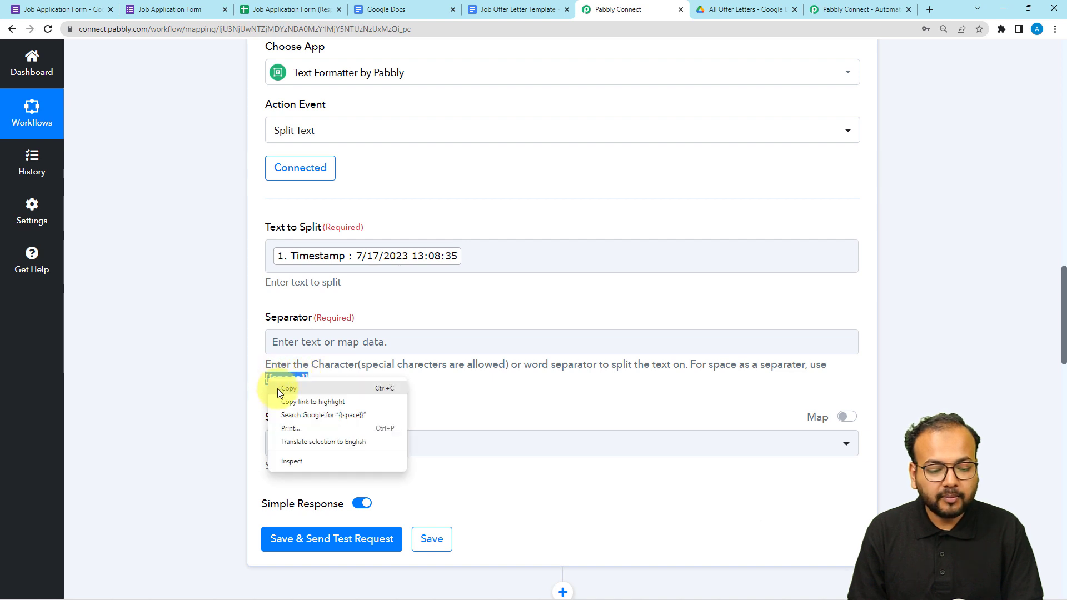
click(278, 388)
click(281, 343)
right_click(281, 343)
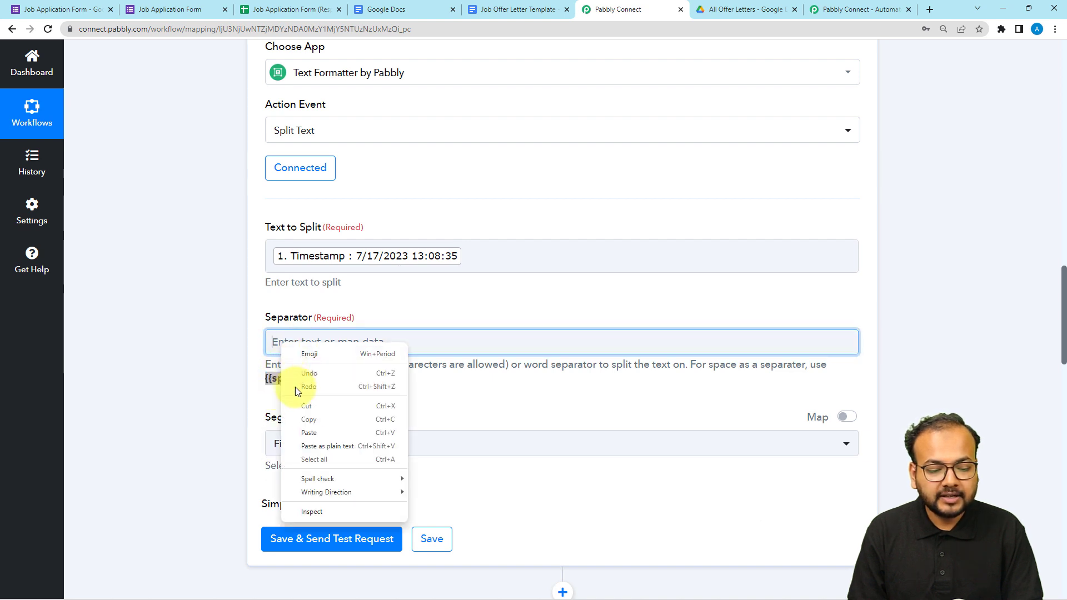
click(309, 431)
click(310, 440)
click(228, 403)
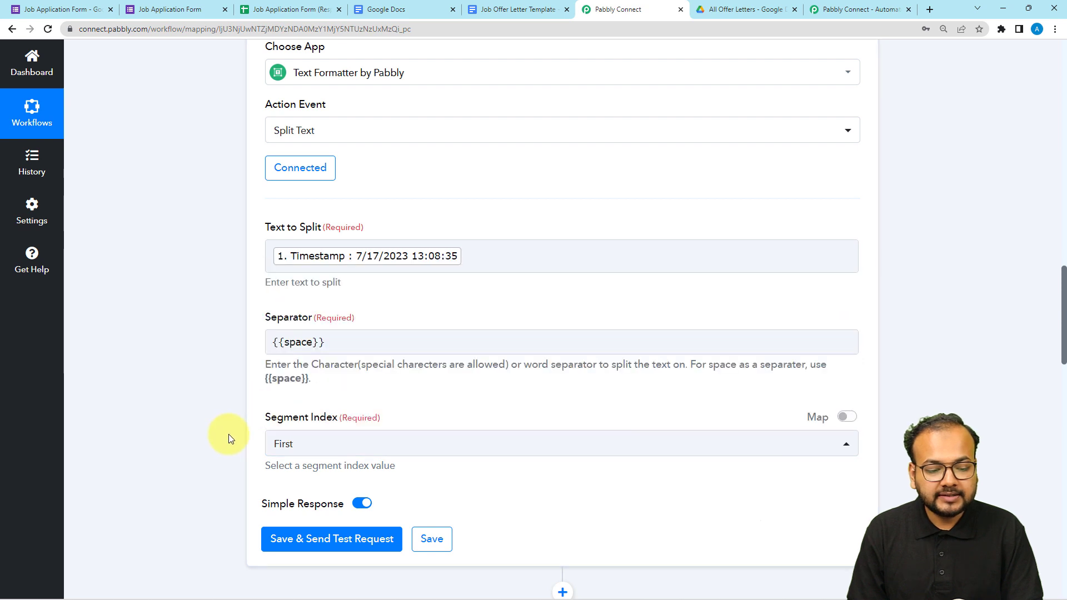
Select First as the segment index, save the Split Text action with a test request, and check its response.
scroll(230, 434, down, 1)
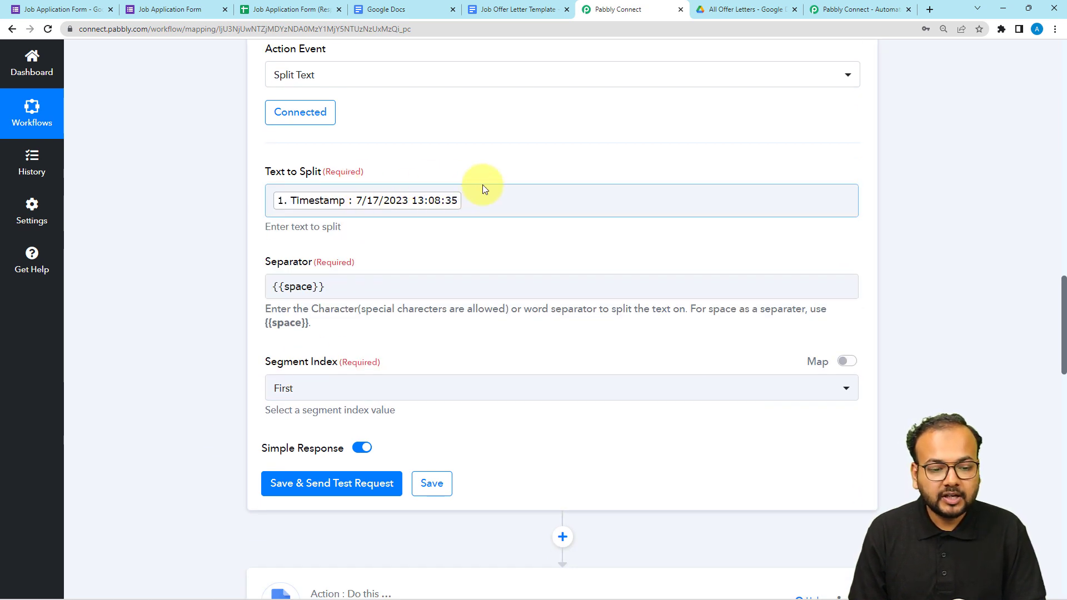
click(335, 390)
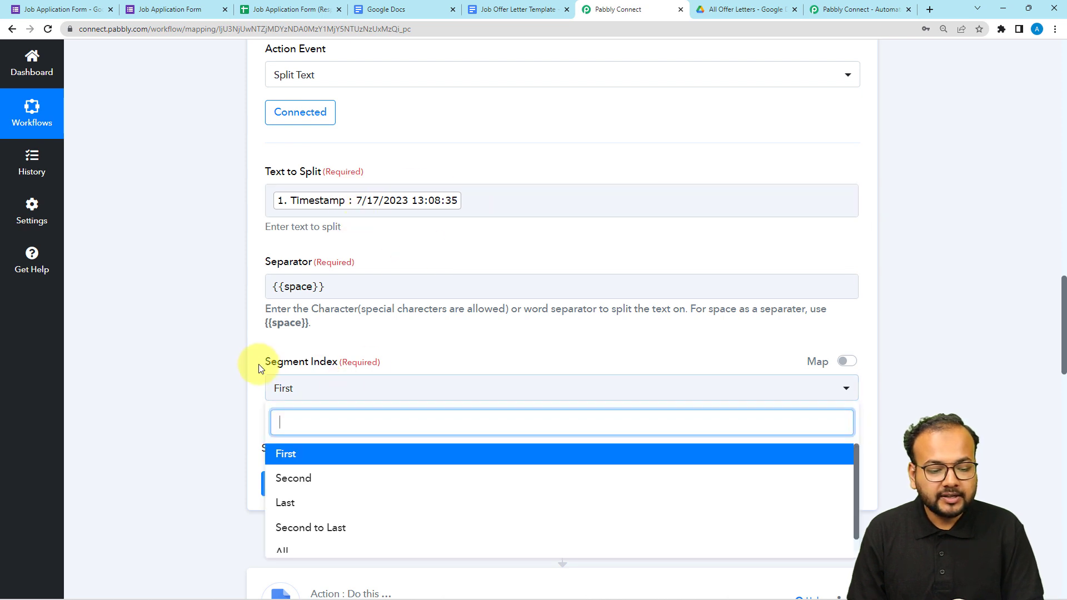
click(278, 454)
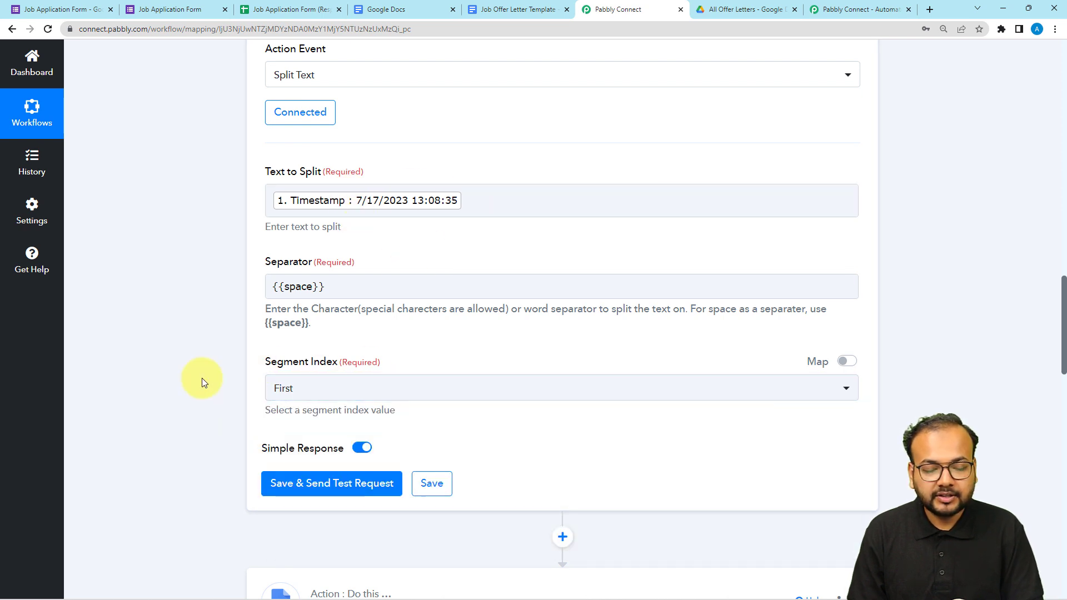
scroll(249, 379, down, 3)
click(292, 316)
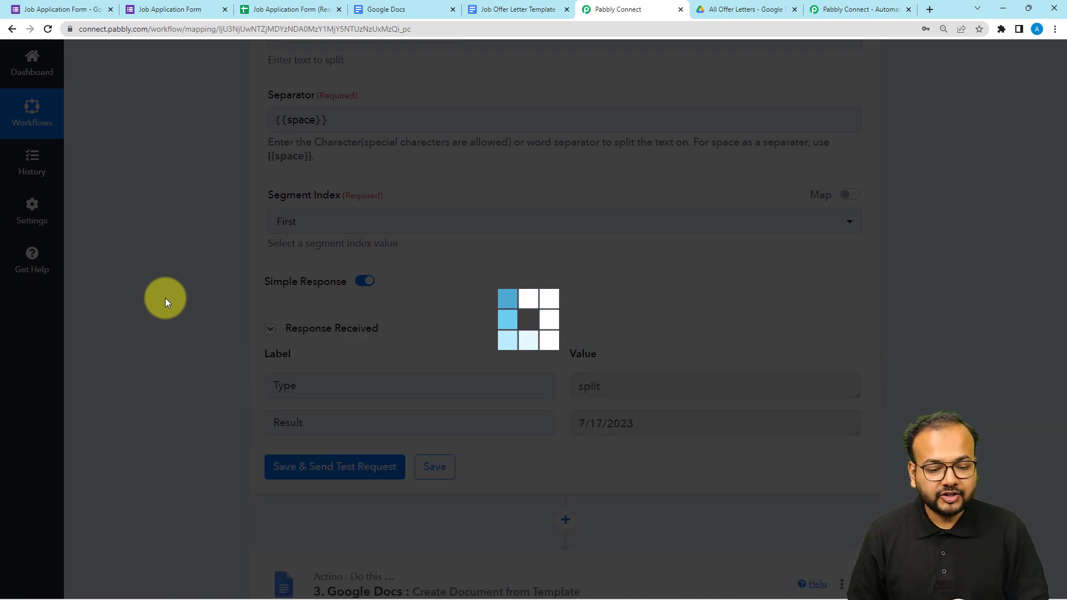
scroll(165, 298, down, 2)
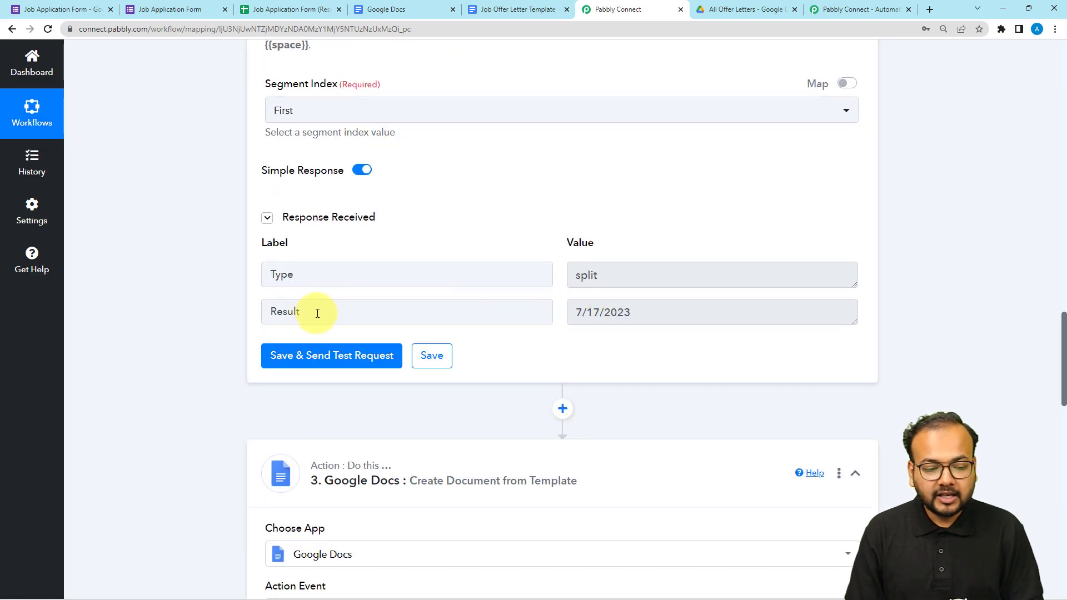
Try to map earlier step data into the Current Date field of the Google Docs action.
scroll(239, 310, down, 11)
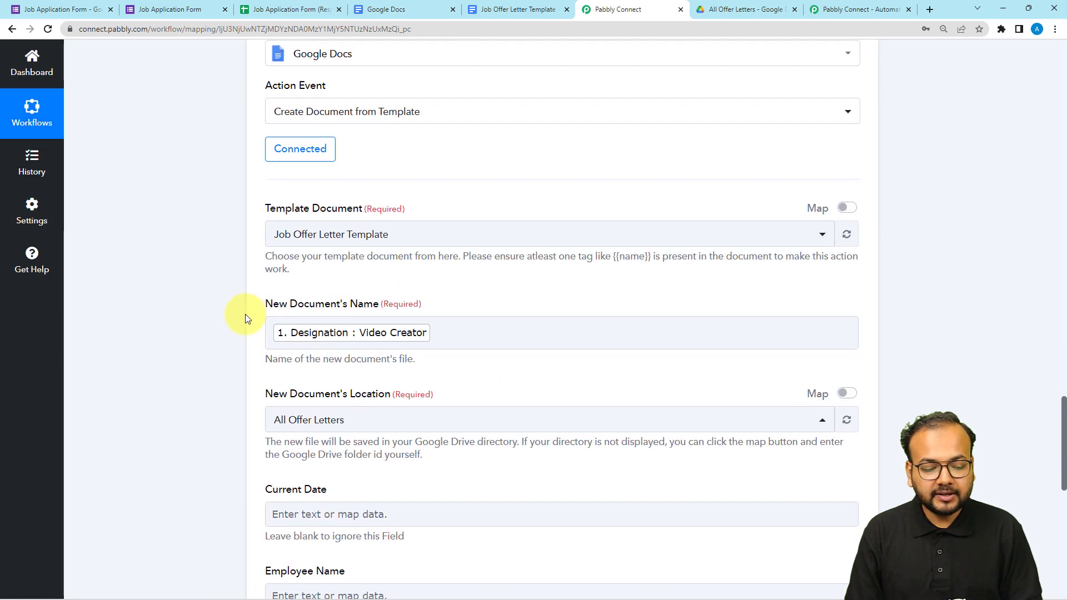
scroll(245, 315, down, 3)
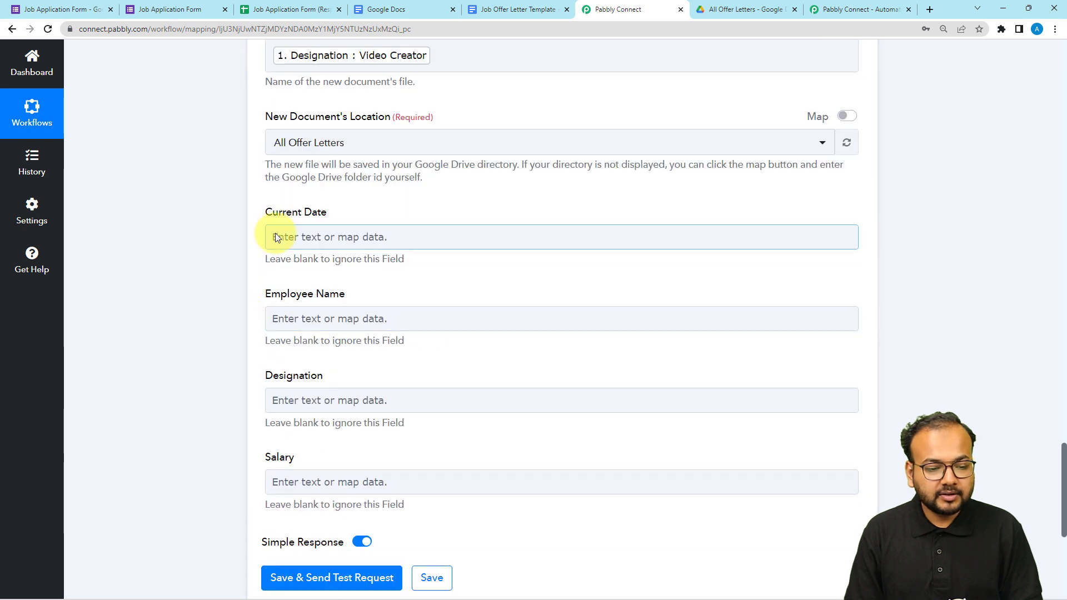
click(294, 239)
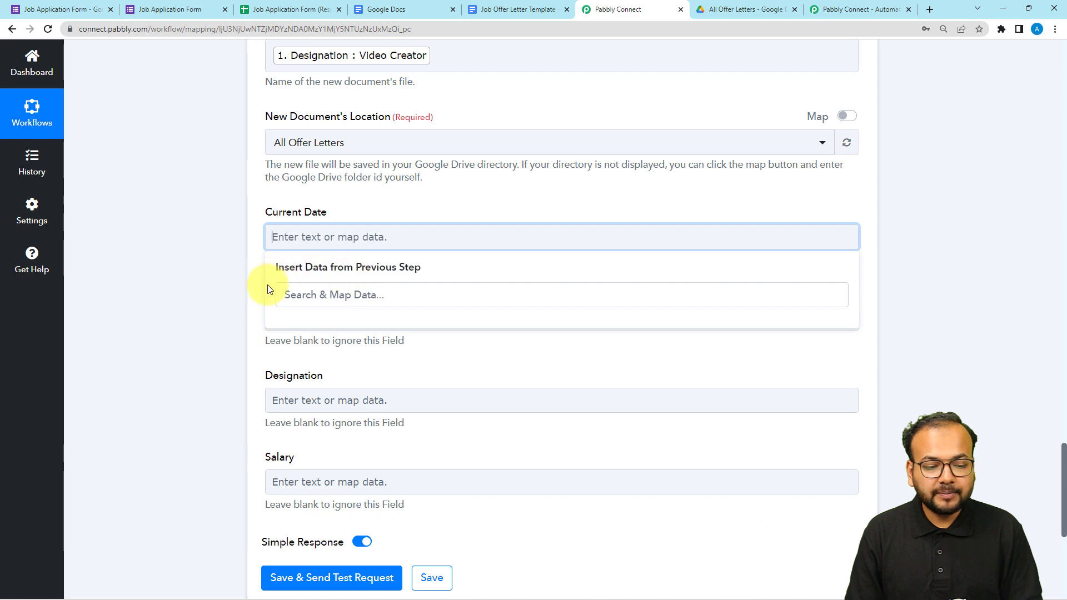
click(202, 340)
Reopen the Google Docs action's connection settings and save the existing Google Docs #20 connection again.
scroll(202, 338, up, 10)
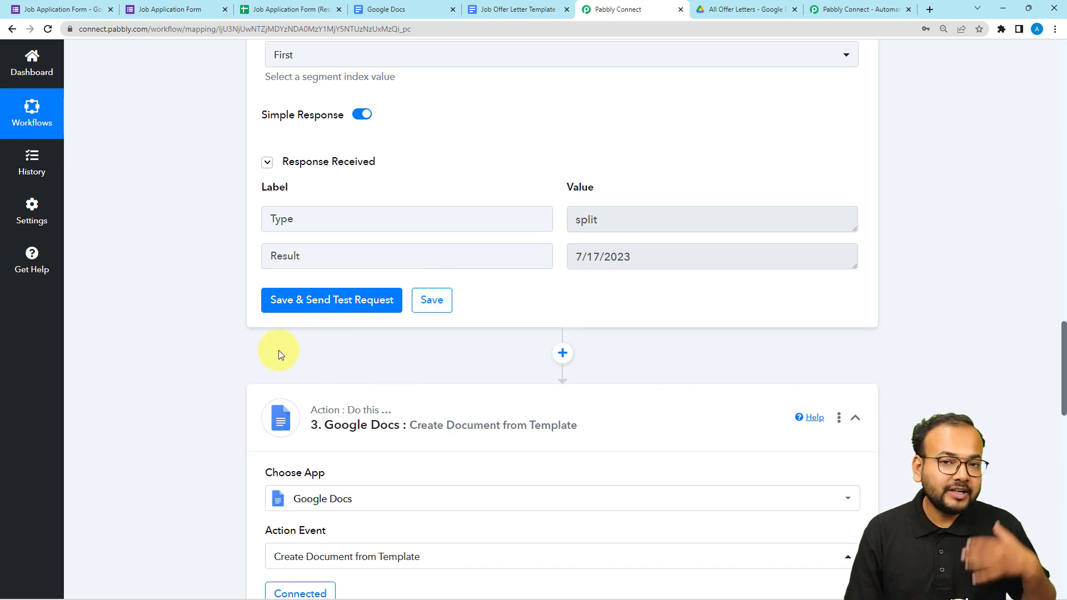
scroll(278, 351, down, 4)
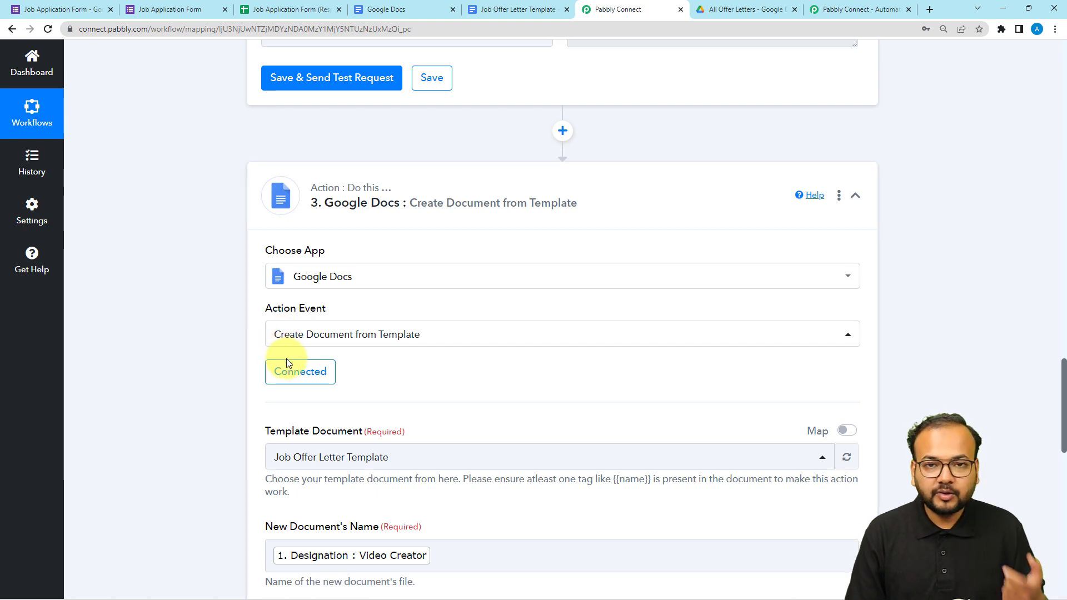
click(298, 381)
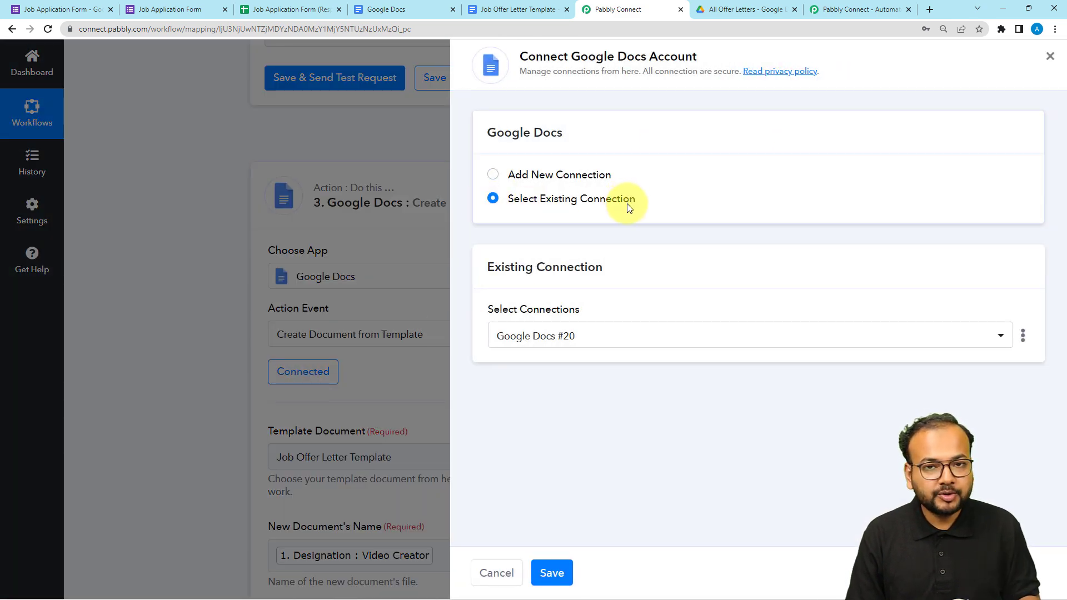
click(563, 568)
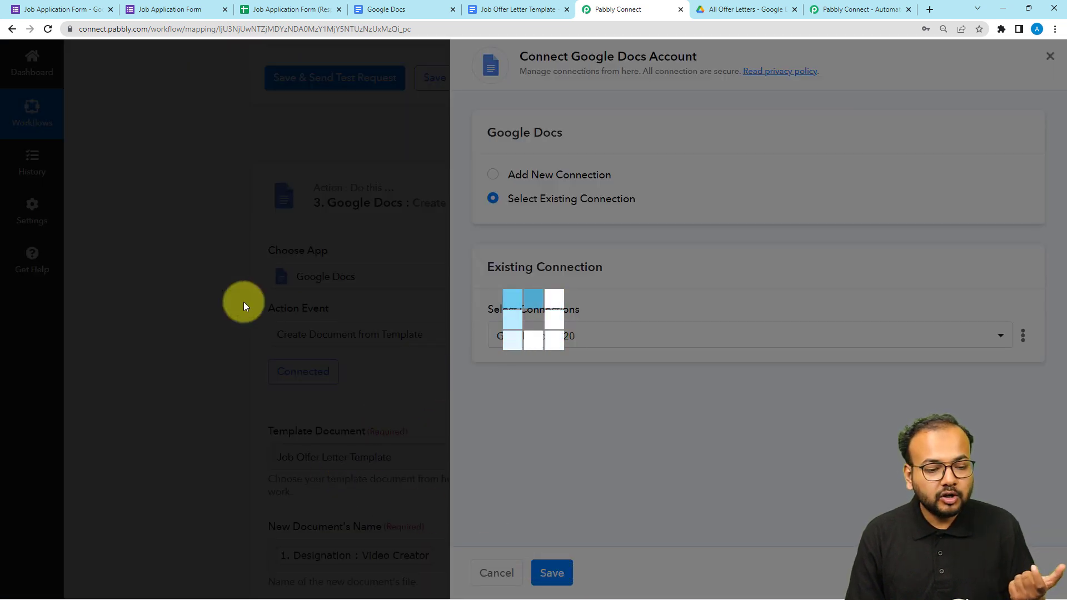
Map the Split Text Result value into the Current Date field of the Google Docs action.
scroll(243, 302, down, 3)
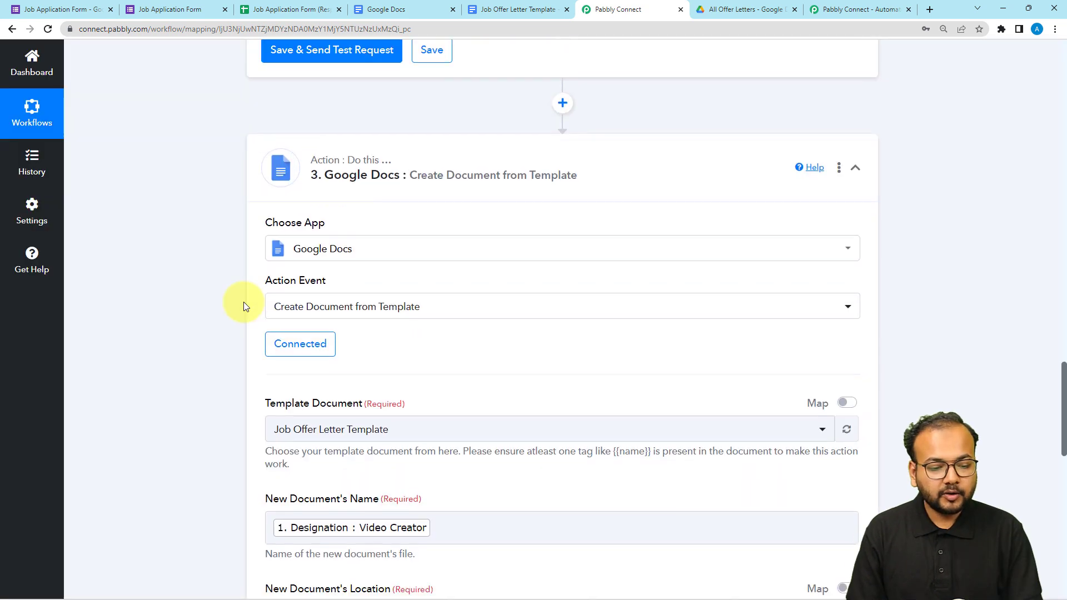
scroll(244, 302, down, 5)
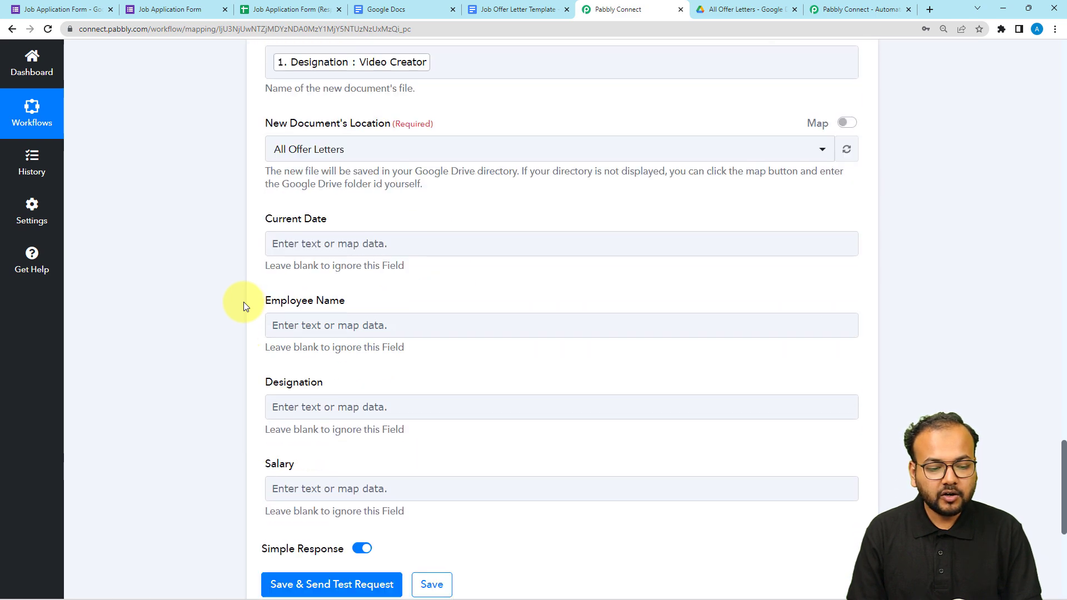
click(291, 237)
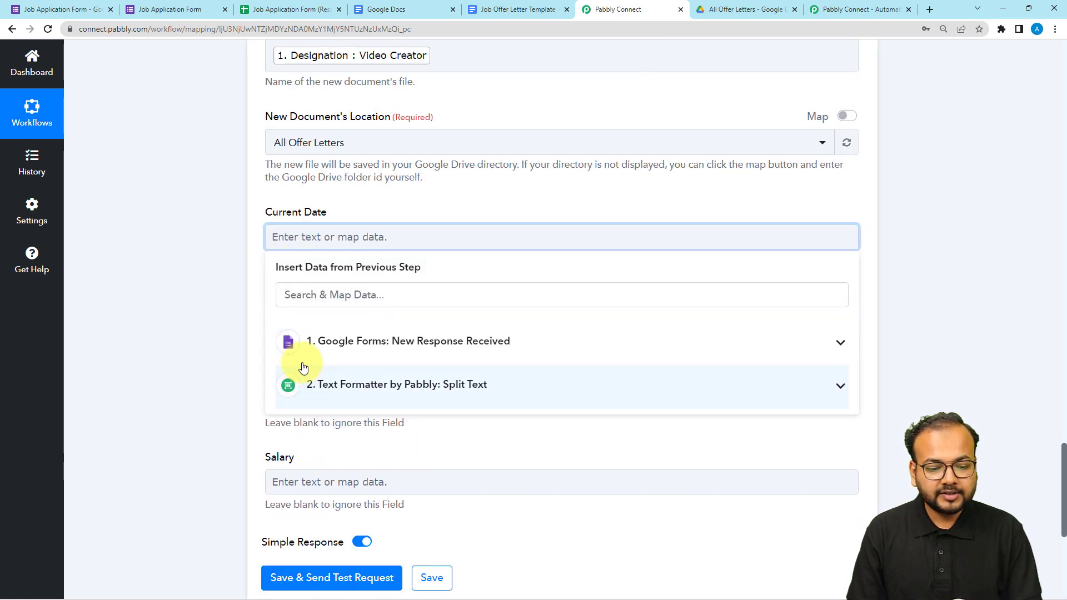
click(388, 384)
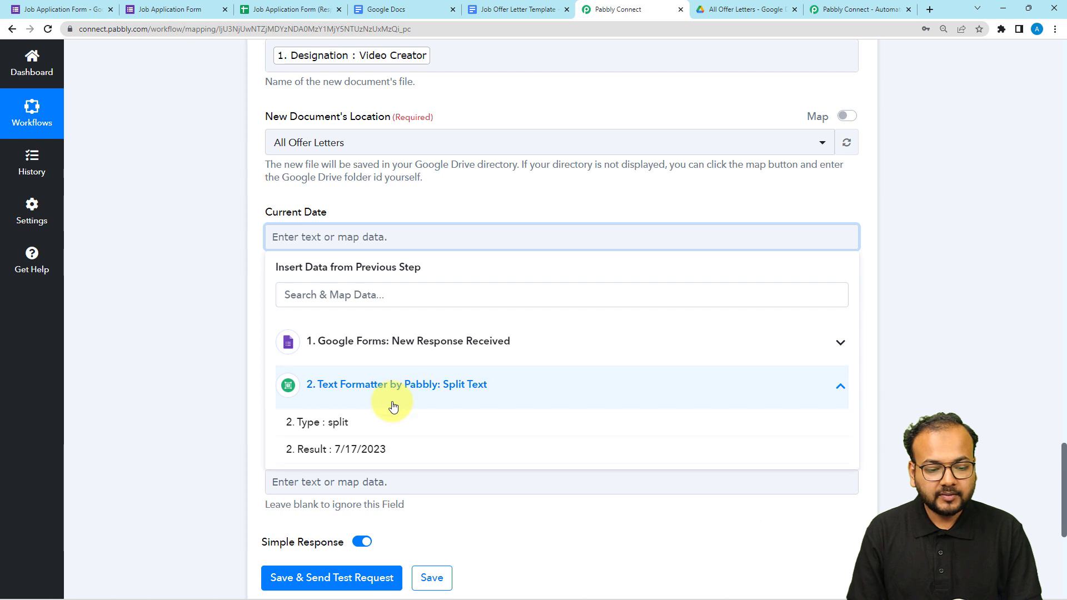
click(370, 450)
click(234, 315)
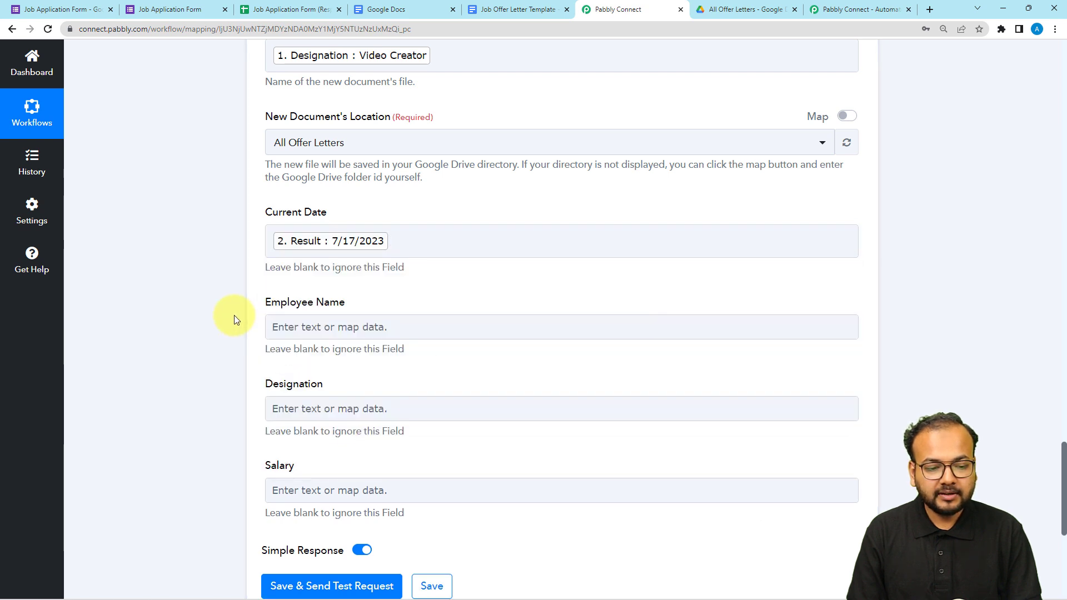
Map First Name followed by Last Name from the Google Forms response into the Employee Name field.
click(383, 322)
scroll(392, 321, down, 2)
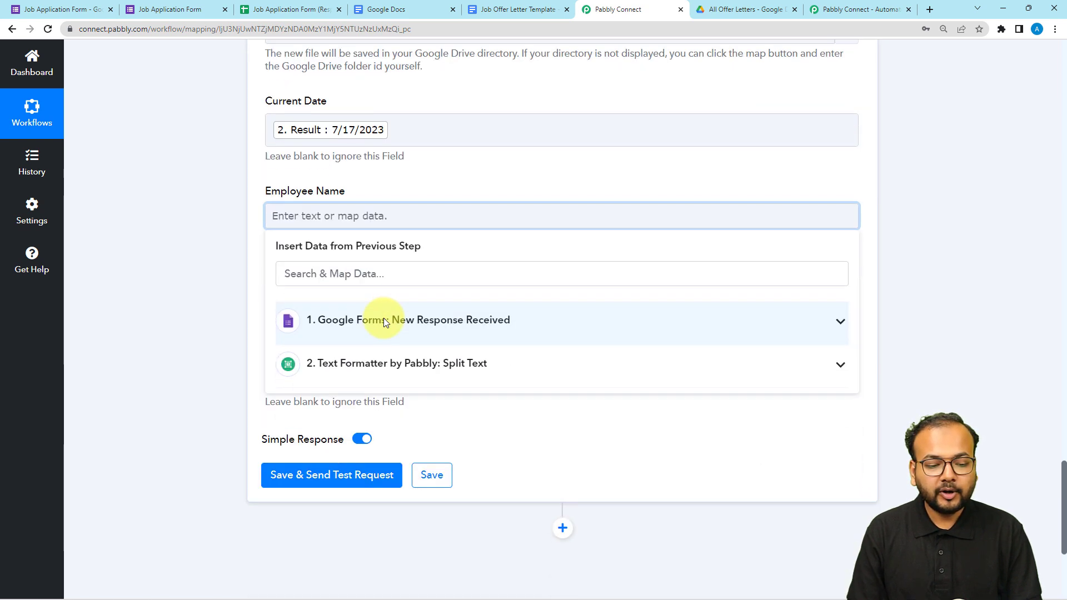
click(400, 321)
scroll(391, 422, down, 3)
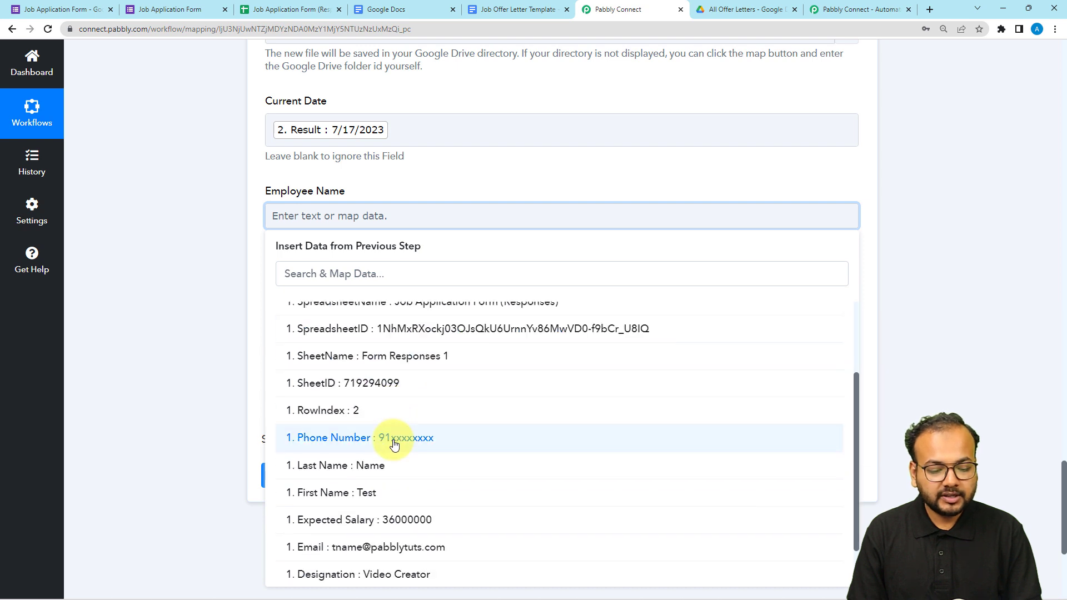
click(366, 444)
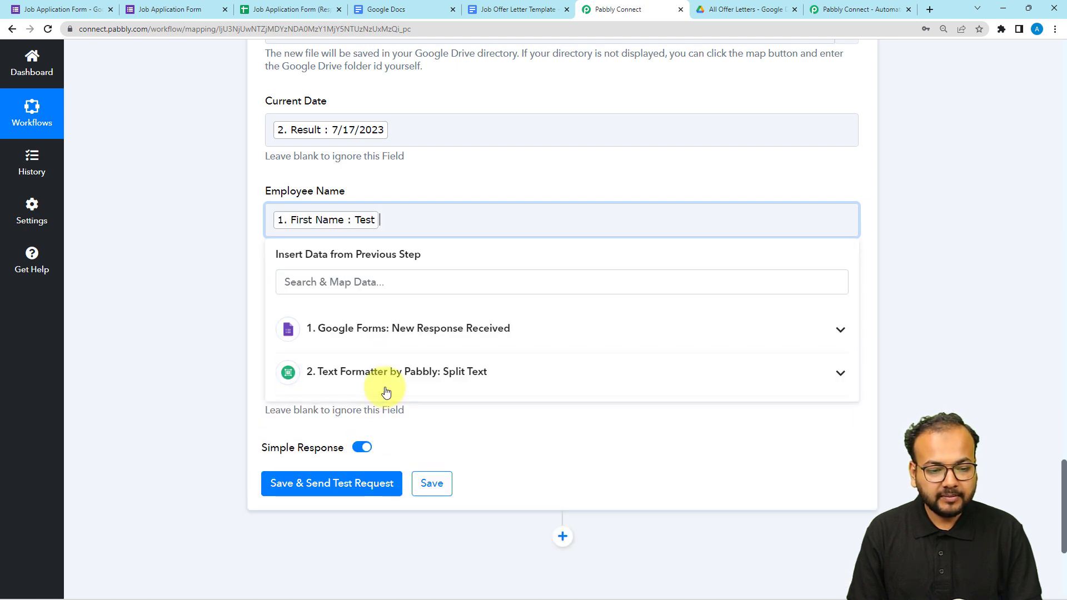
click(392, 346)
scroll(389, 500, down, 3)
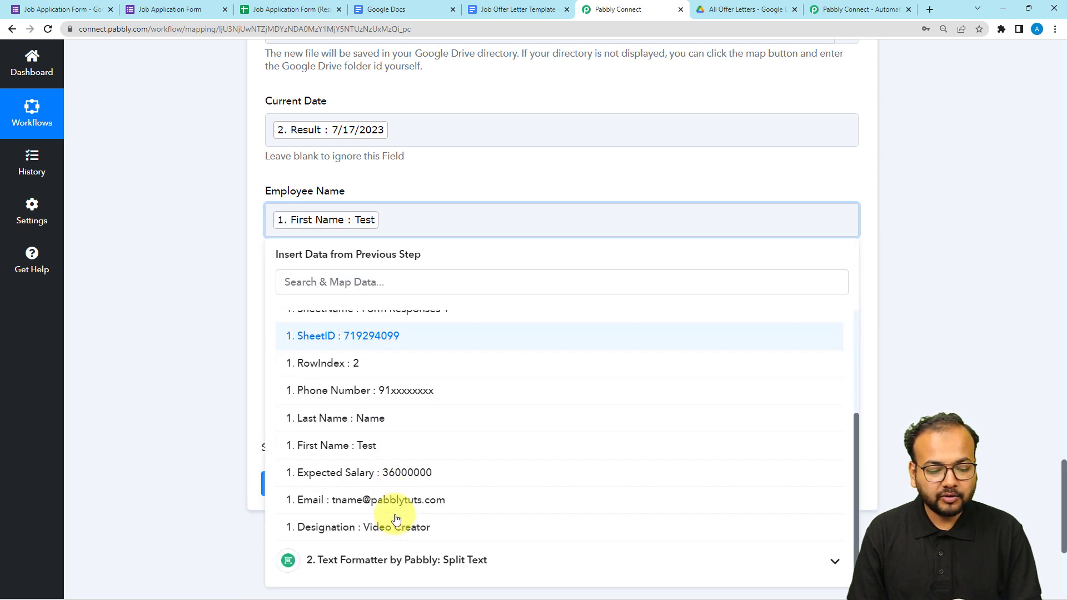
click(381, 418)
click(243, 298)
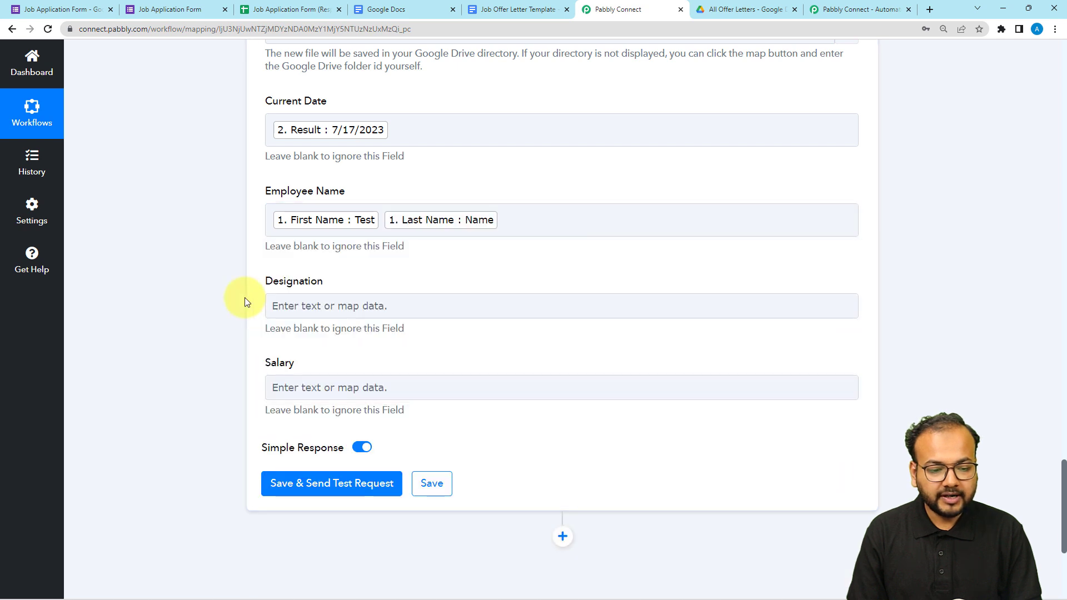
Map the Designation value from the Google Forms response into the Designation field.
scroll(243, 297, down, 1)
click(308, 253)
click(340, 354)
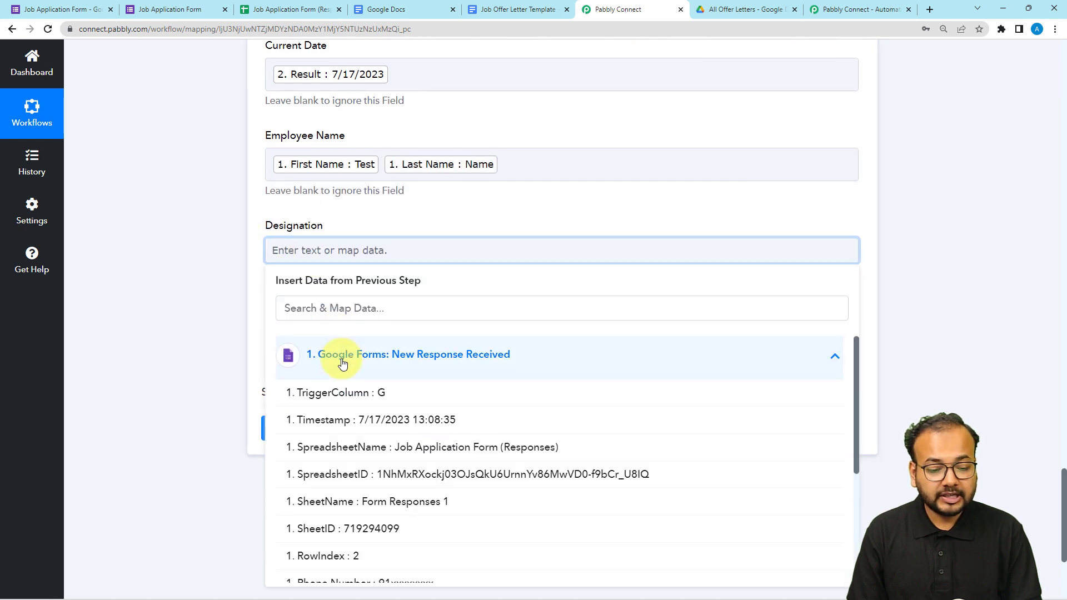
scroll(395, 469, down, 3)
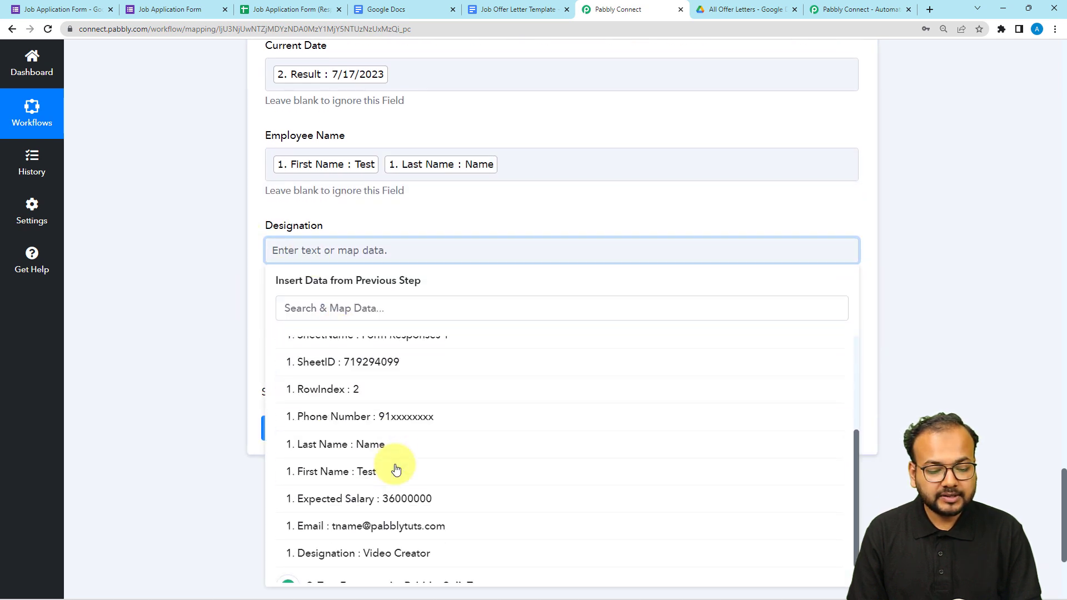
click(369, 554)
click(237, 310)
Map the Expected Salary value from the Google Forms response into the Salary field.
click(293, 340)
scroll(295, 343, down, 2)
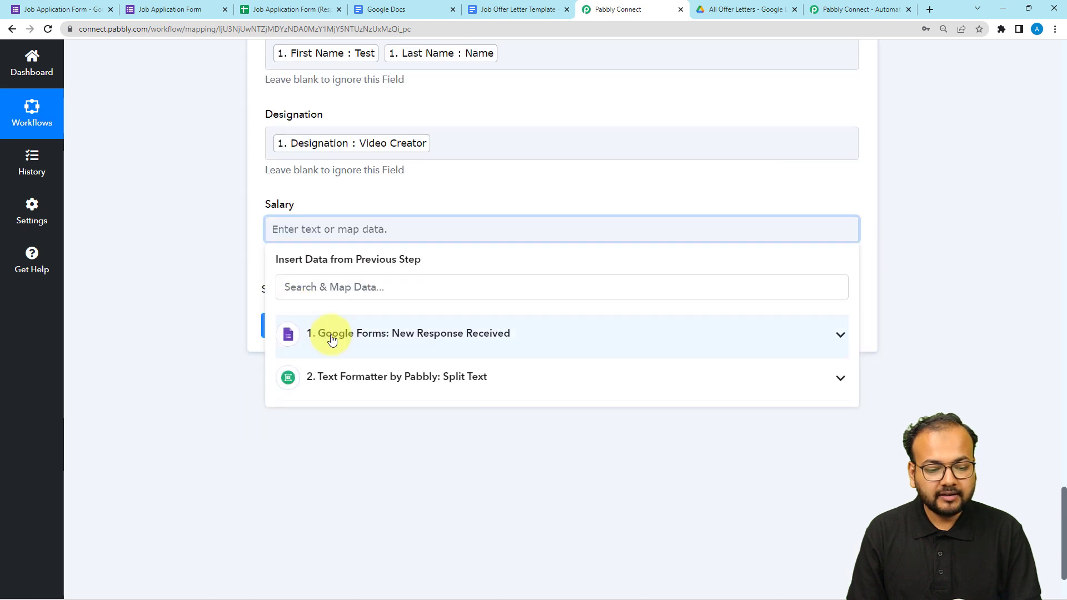
click(338, 336)
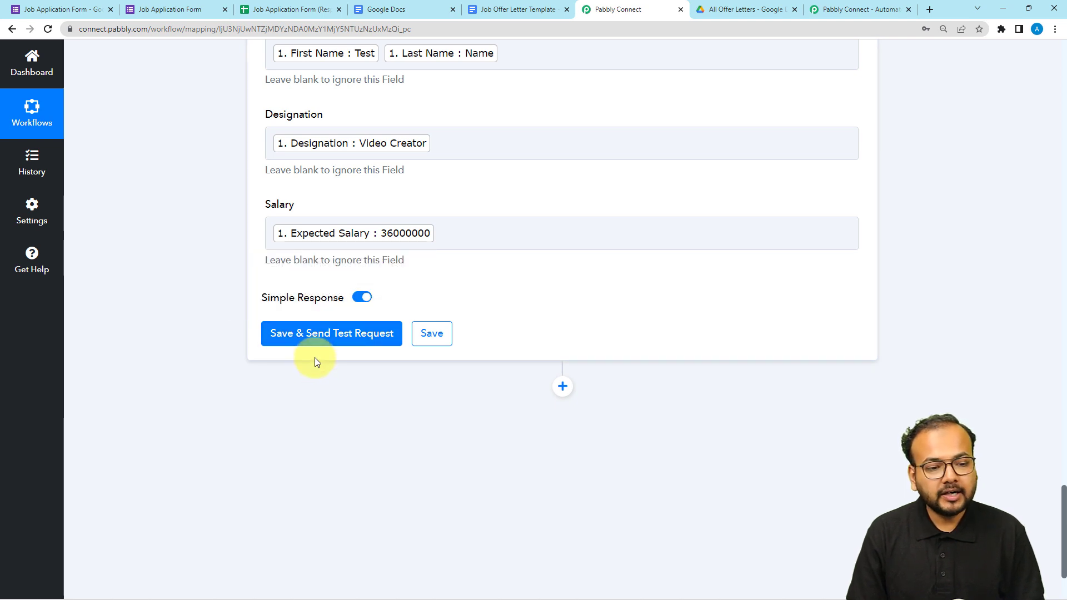
Review the Job Offer Letter Template in Google Docs and the All Offer Letters folder in Google Drive, and return to Pabbly Connect.
click(515, 10)
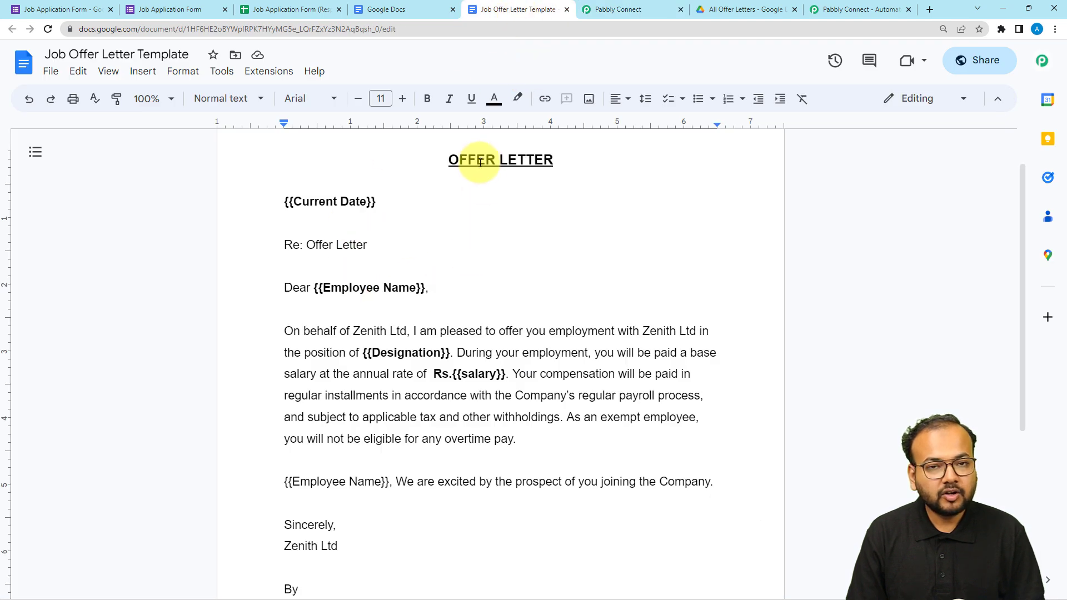
click(755, 16)
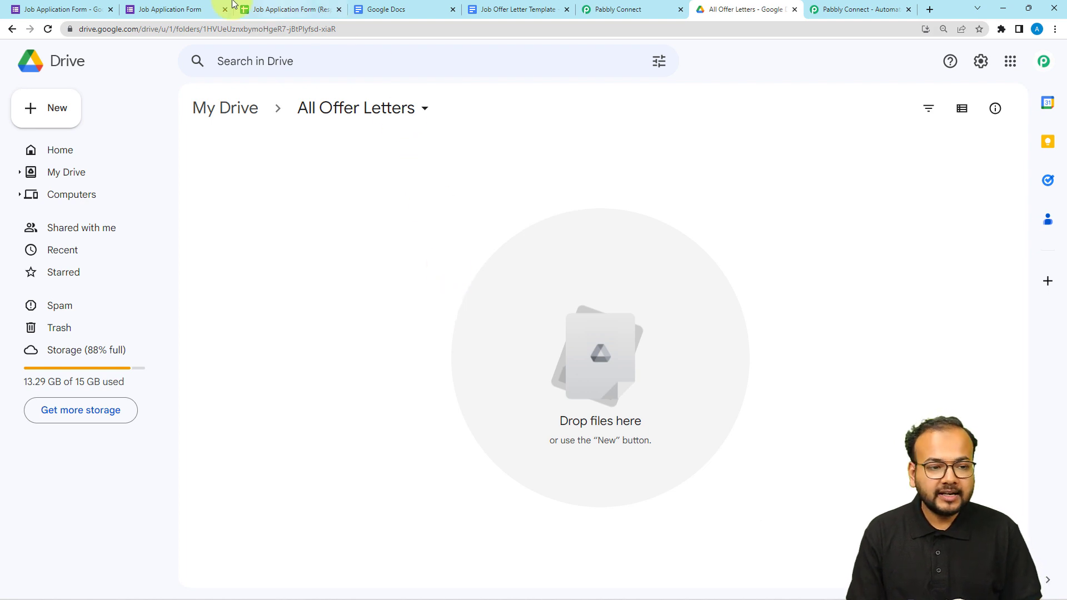
click(591, 6)
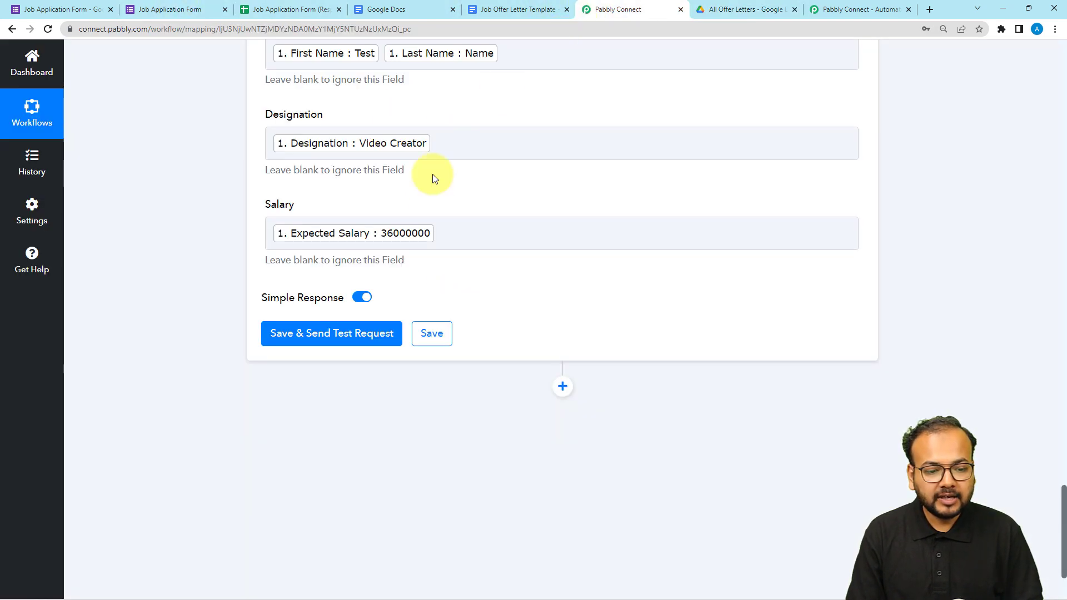
Save the Create Document from Template action with a test request and inspect the DocumentId in its response.
click(336, 333)
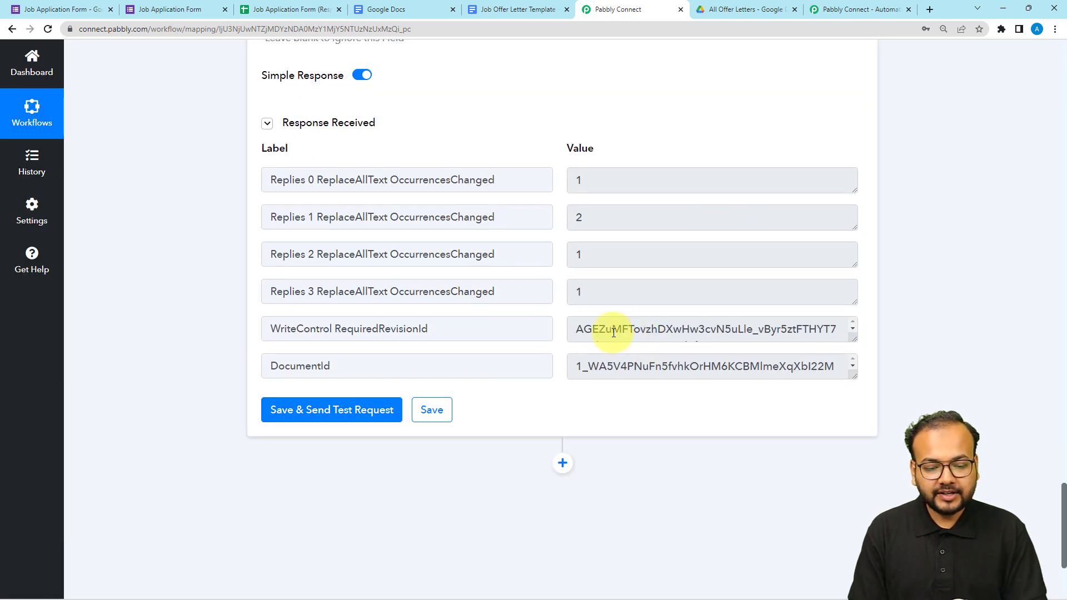
drag(573, 360, 817, 369)
scroll(805, 400, up, 3)
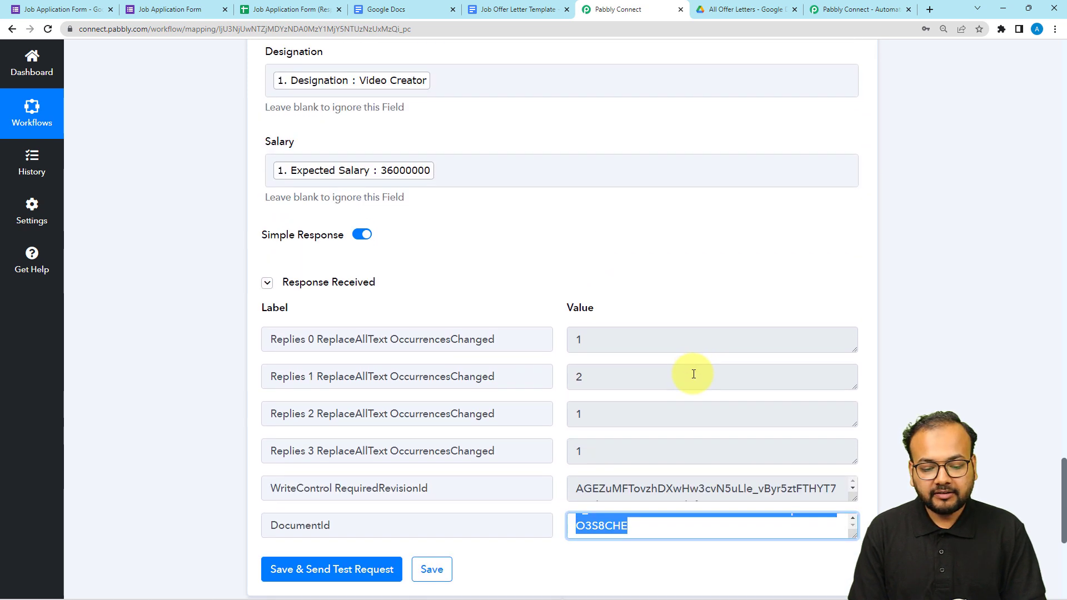
scroll(693, 374, down, 3)
click(819, 374)
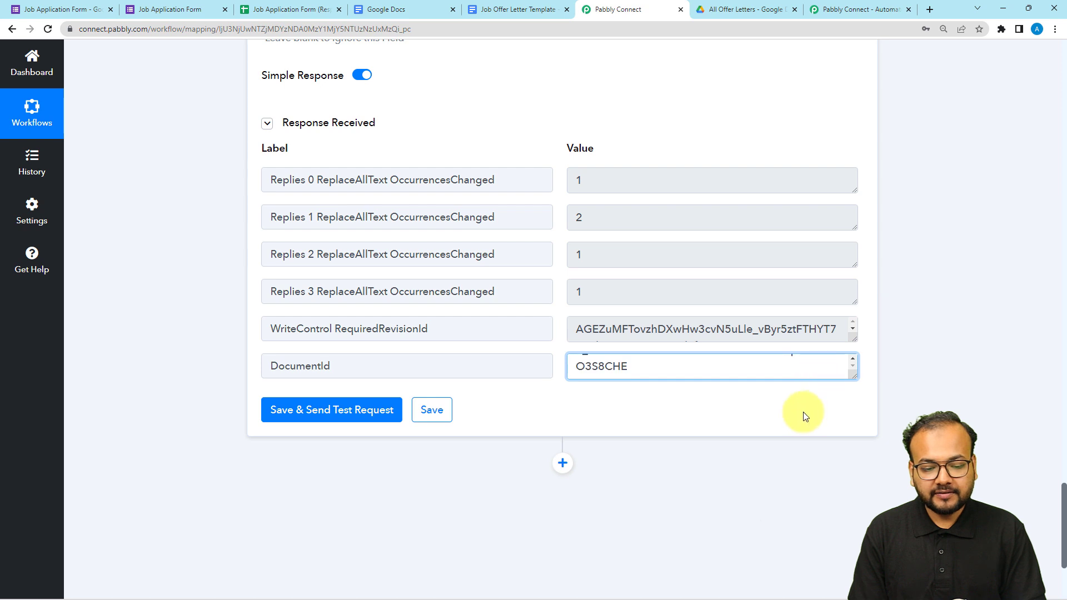
click(802, 412)
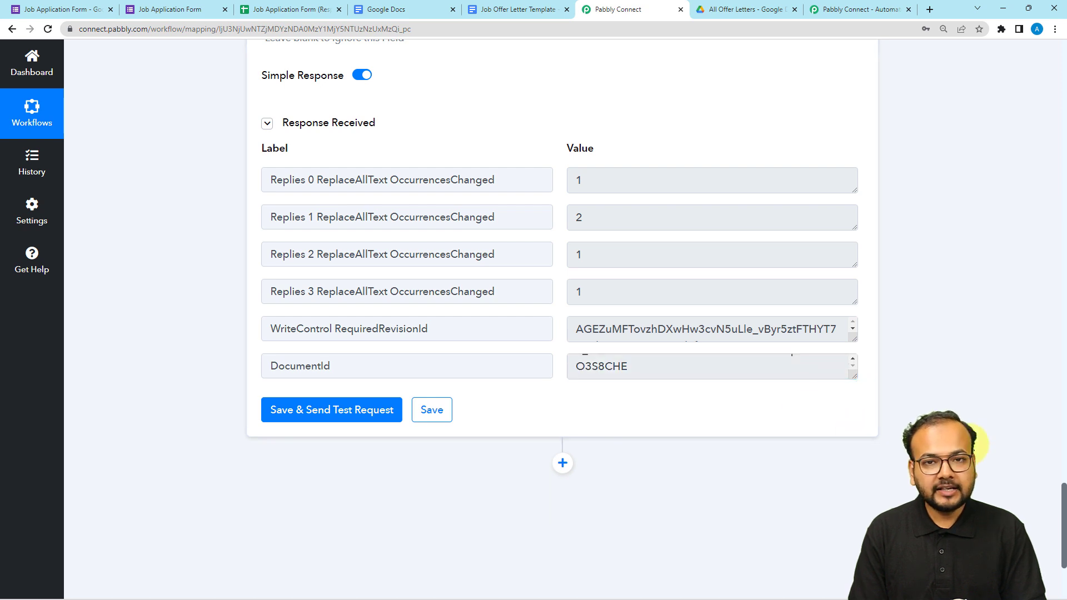
scroll(666, 250, up, 2)
Open the Video Creator document from Google Drive's All Offer Letters folder and check its date, employee name, designation and salary.
click(718, 10)
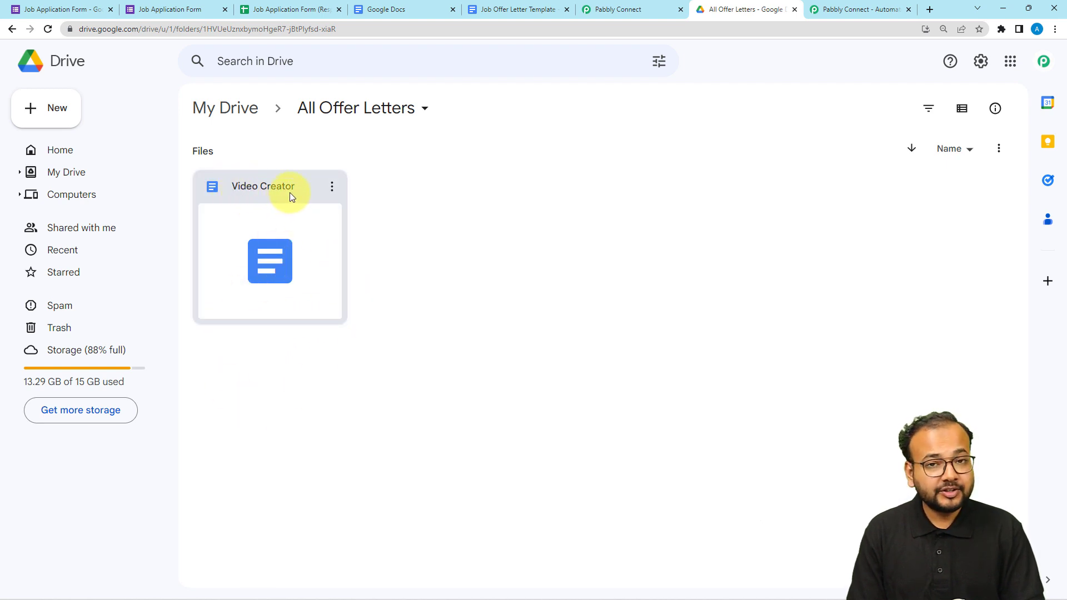
double_click(301, 243)
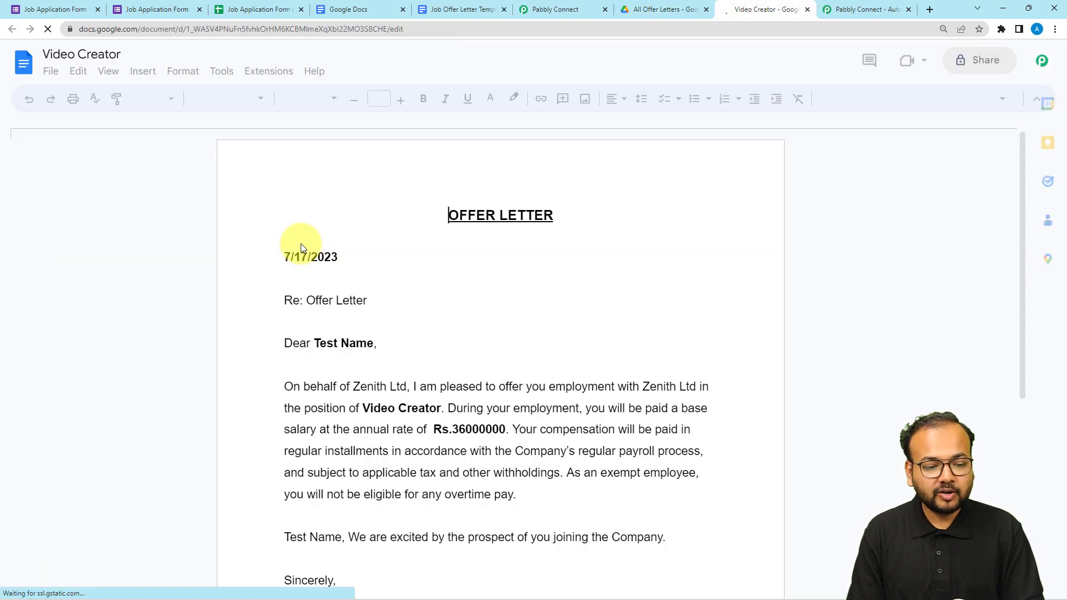
scroll(301, 243, down, 1)
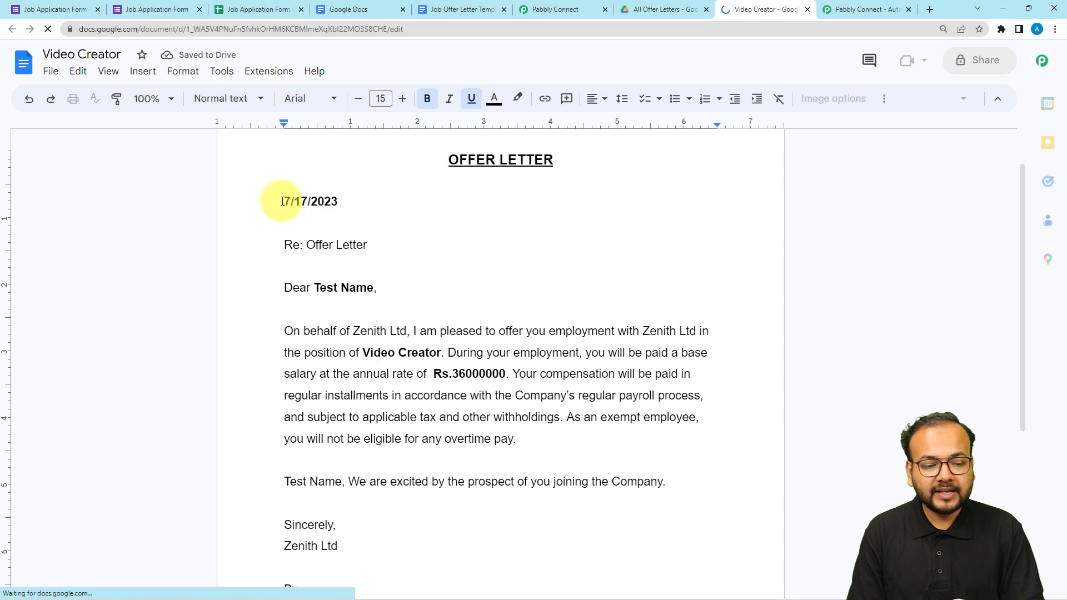
drag(282, 200, 339, 202)
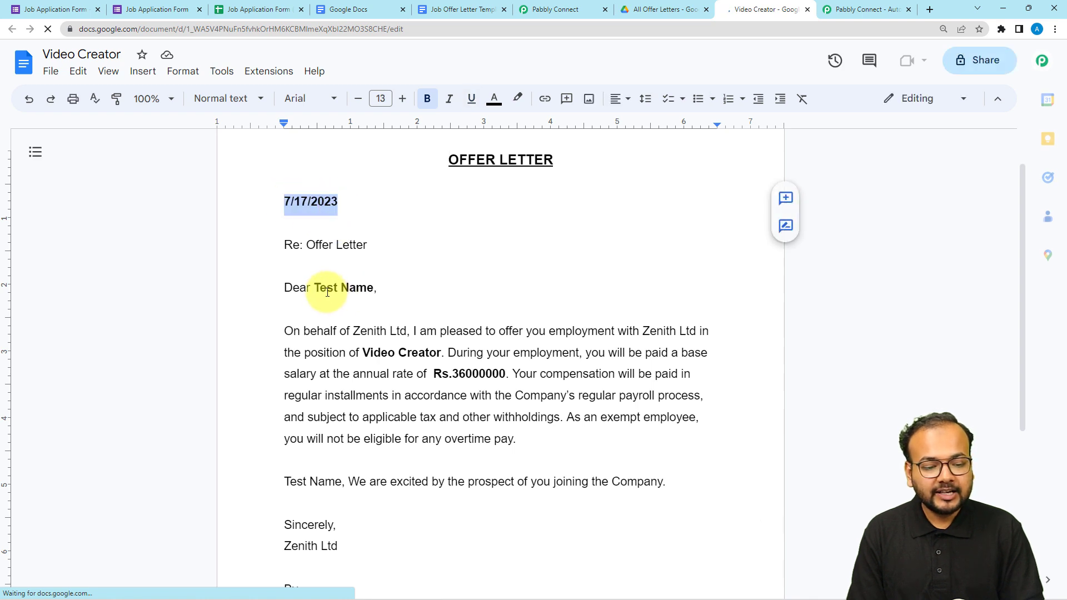
drag(320, 288, 354, 285)
drag(375, 359, 491, 377)
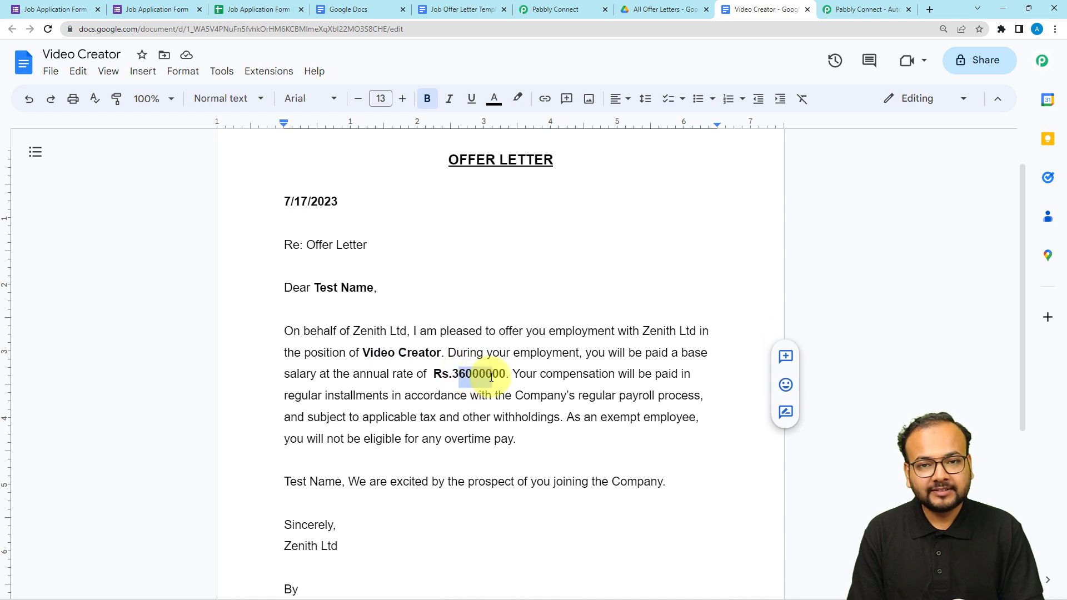
scroll(490, 406, down, 2)
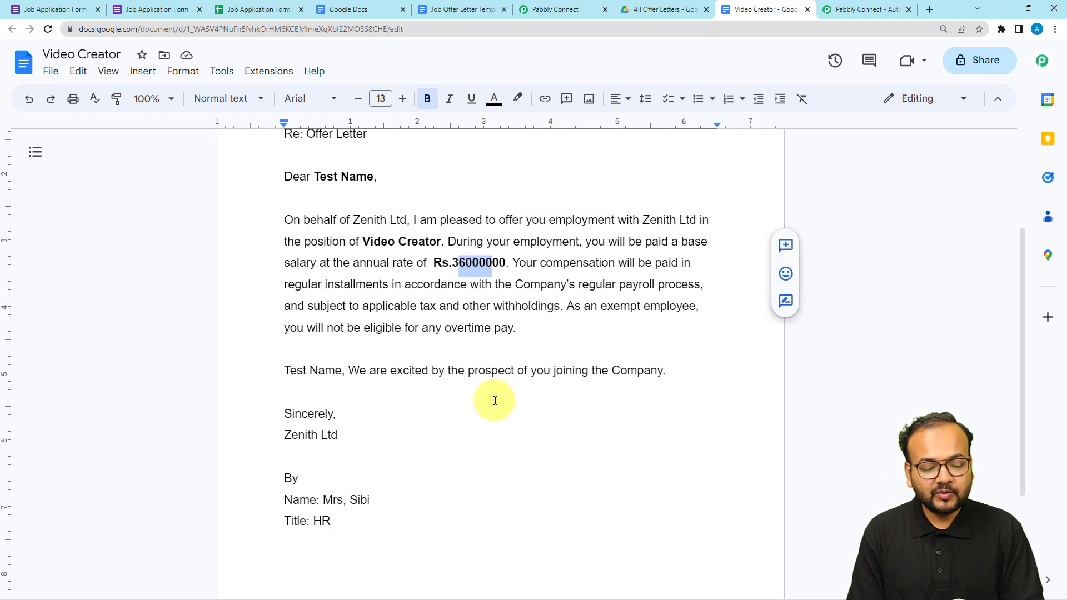
scroll(494, 401, up, 2)
scroll(496, 401, up, 1)
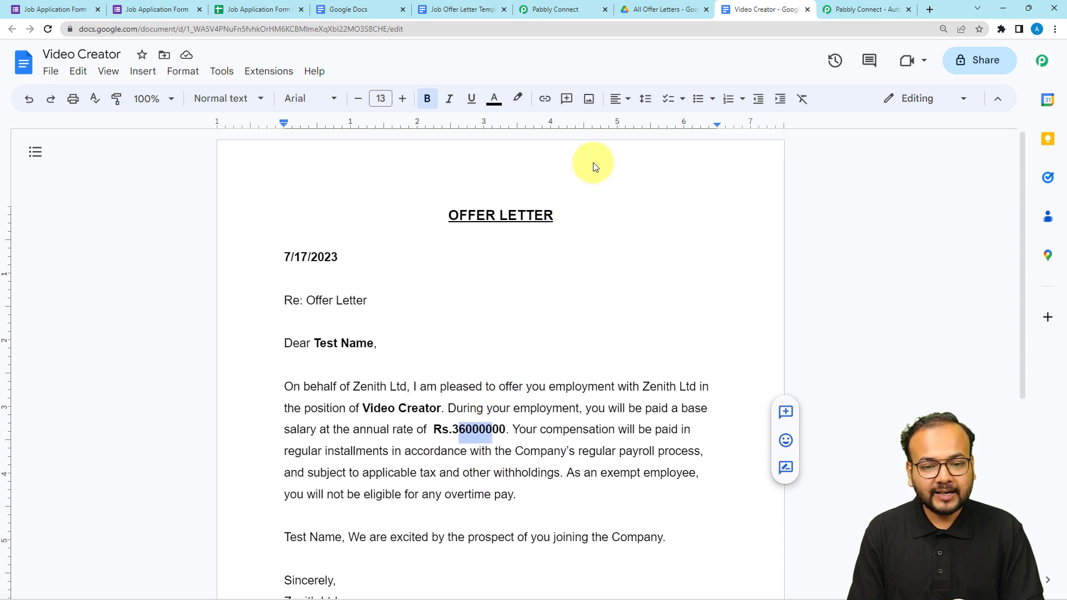
Return to the Pabbly Connect workflow and collapse the Google Docs Create Document from Template action.
click(550, 9)
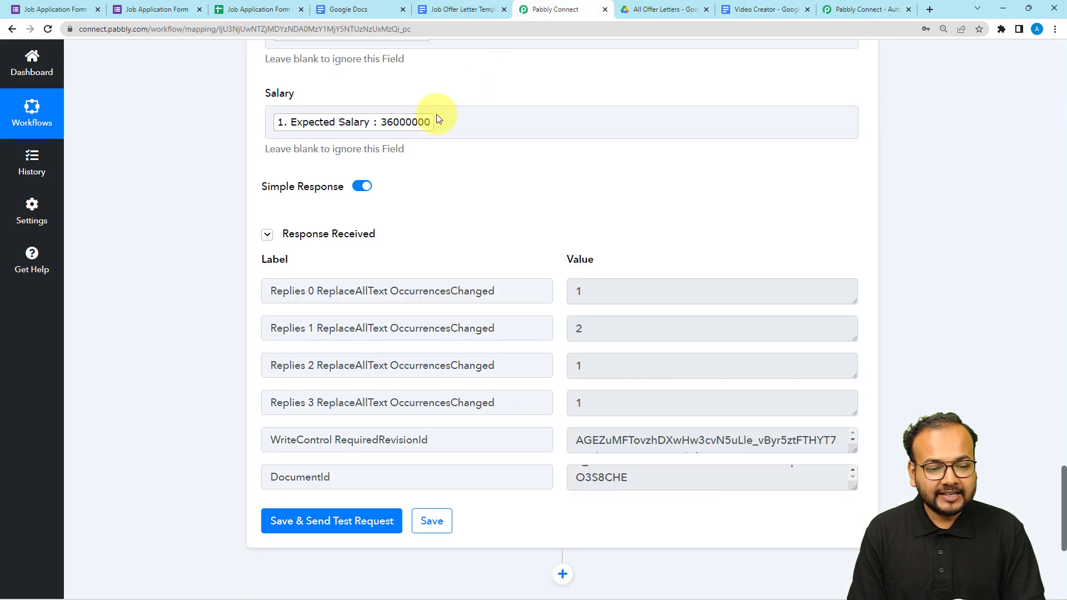
scroll(232, 274, up, 12)
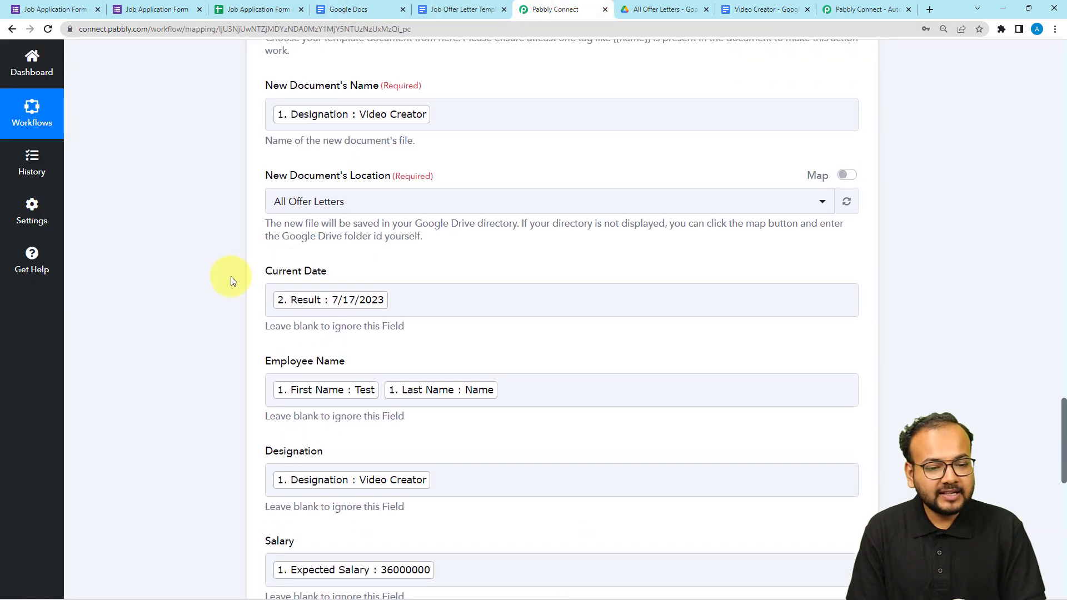
scroll(231, 276, up, 4)
click(352, 222)
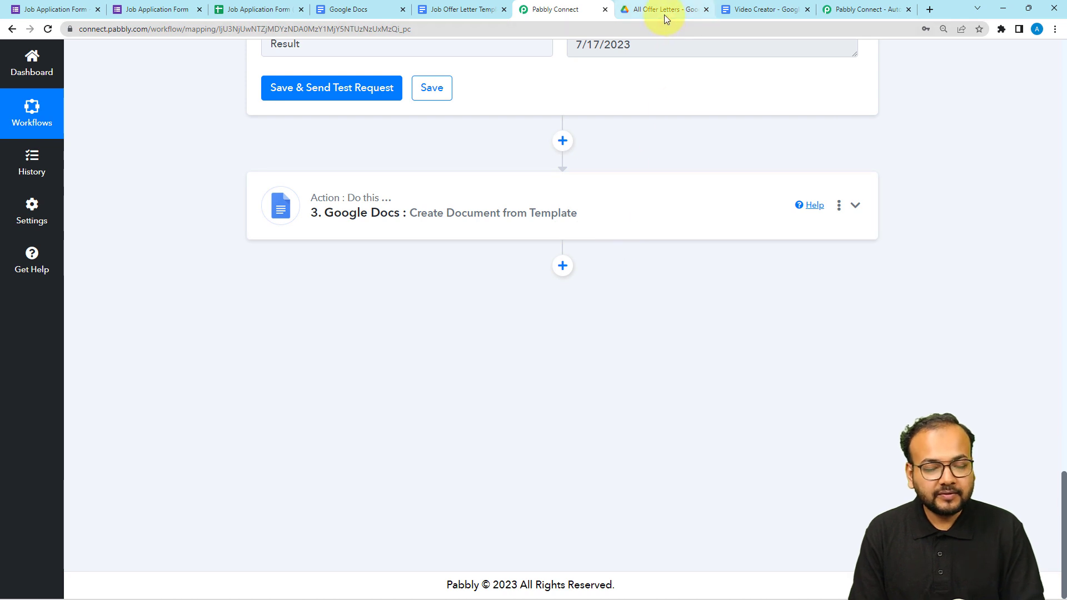
Add a fourth action after the Google Docs one and choose Google Drive as its app.
click(562, 266)
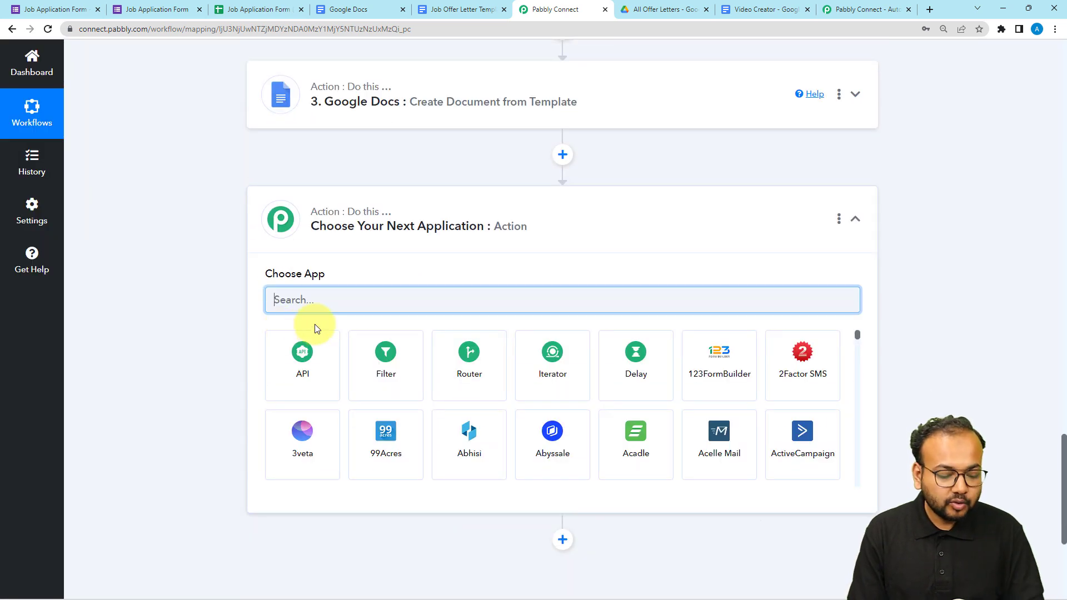
text(goo)
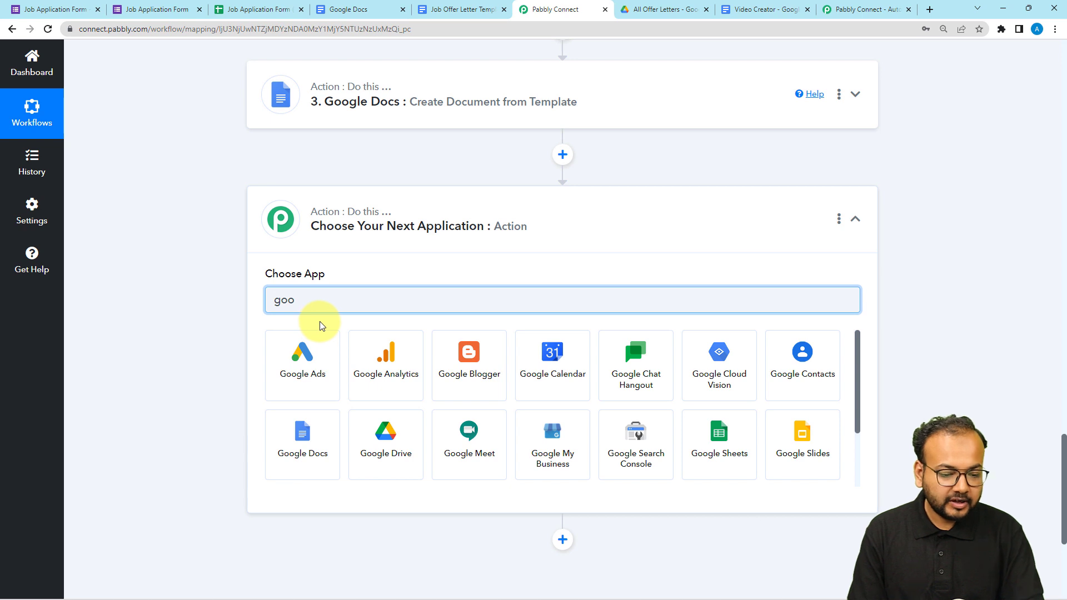
click(386, 439)
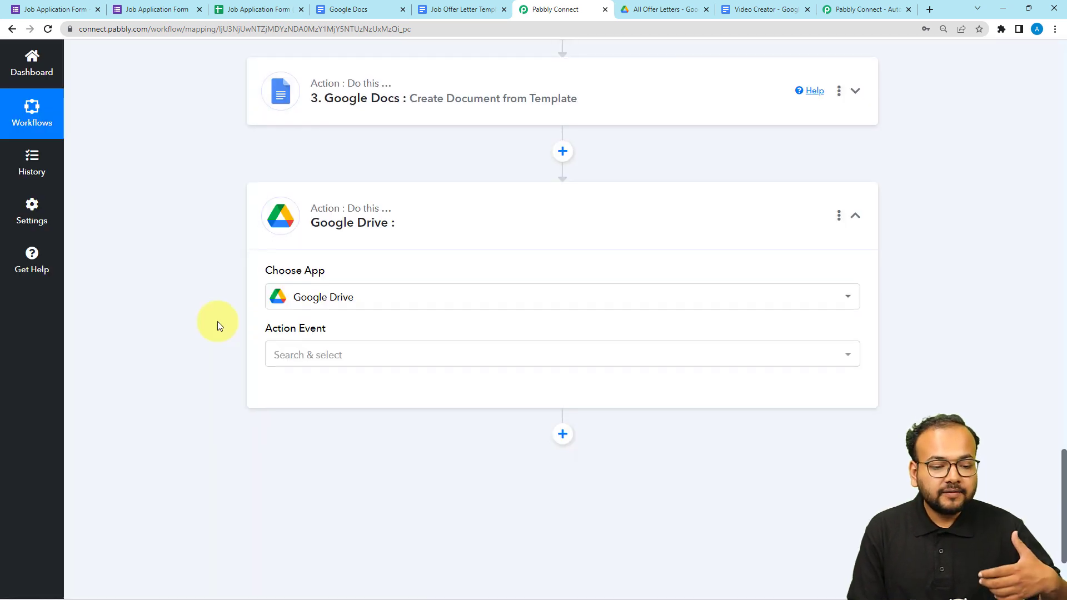
Browse the Google Drive action events, such as the file sharing options, and close the list without choosing one.
scroll(218, 322, down, 2)
click(308, 247)
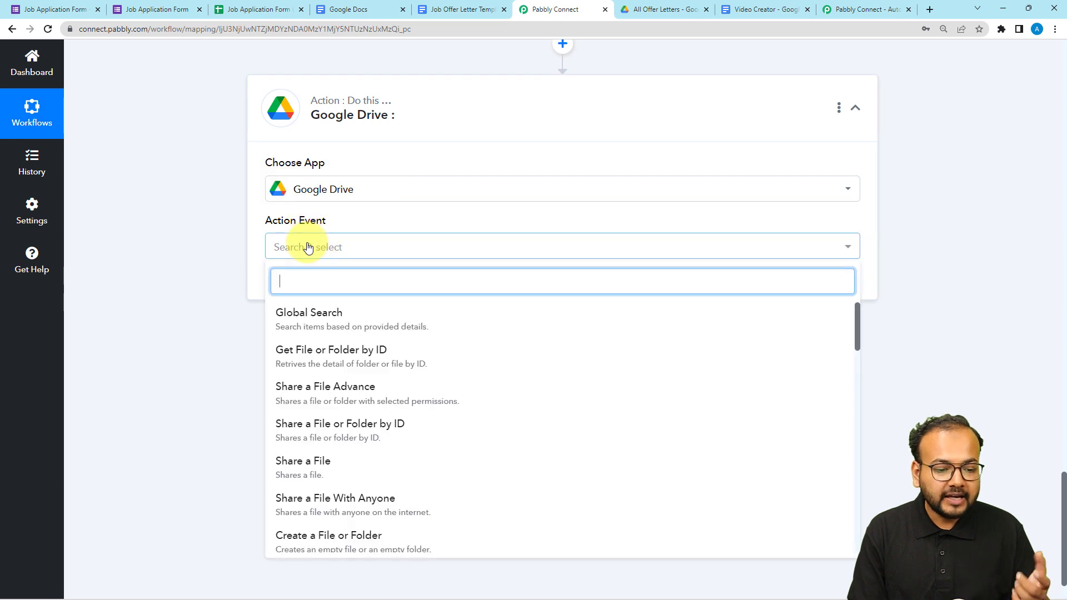
scroll(334, 355, down, 1)
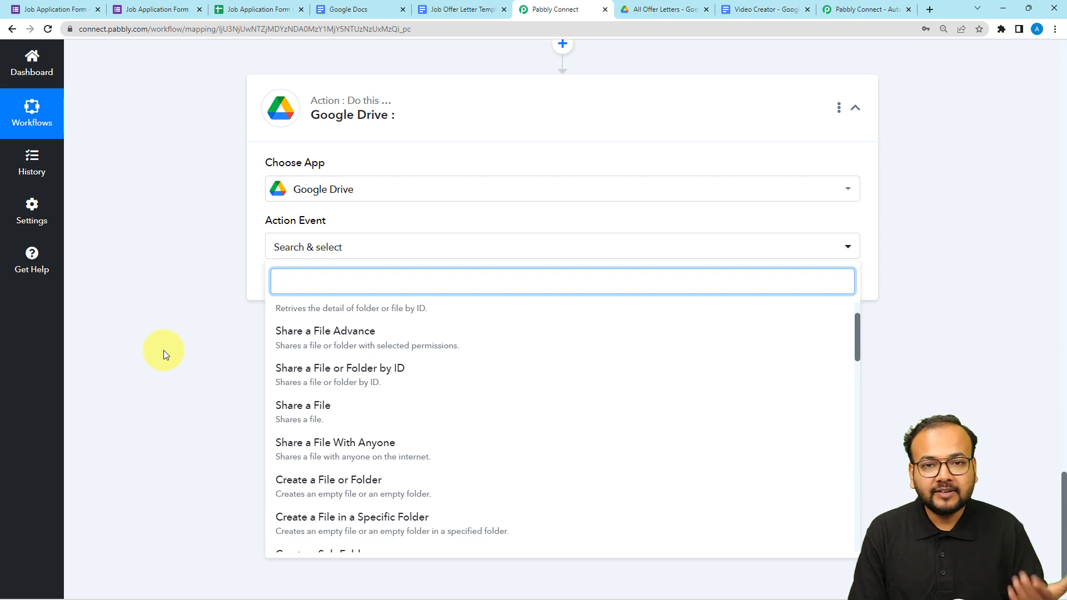
scroll(165, 348, up, 2)
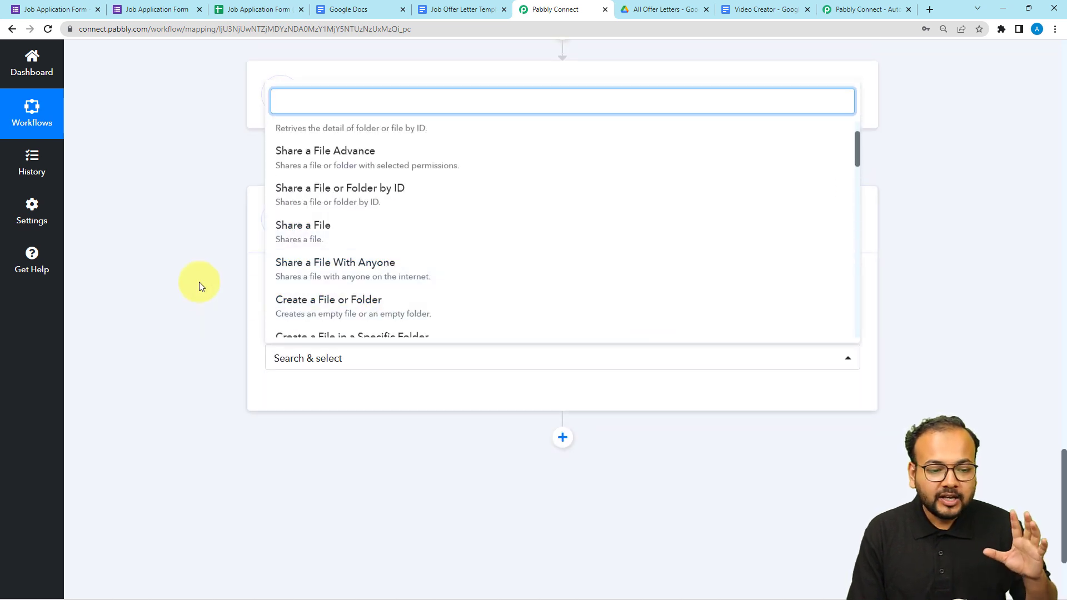
click(189, 257)
Collapse the Google Forms trigger and the Text Formatter Split Text action at the start of the workflow.
scroll(248, 299, up, 7)
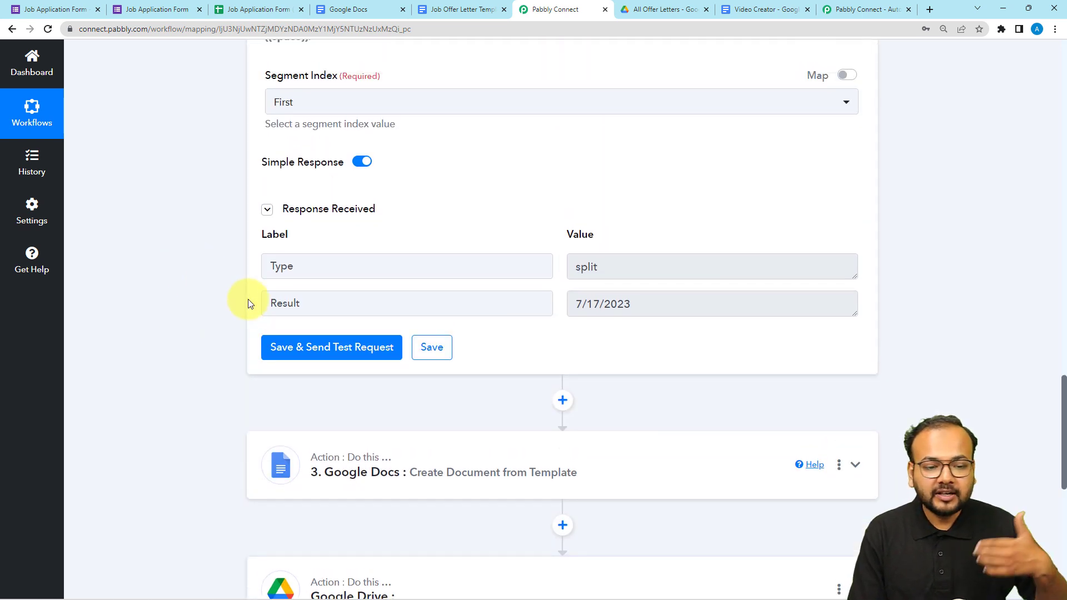
scroll(247, 303, up, 9)
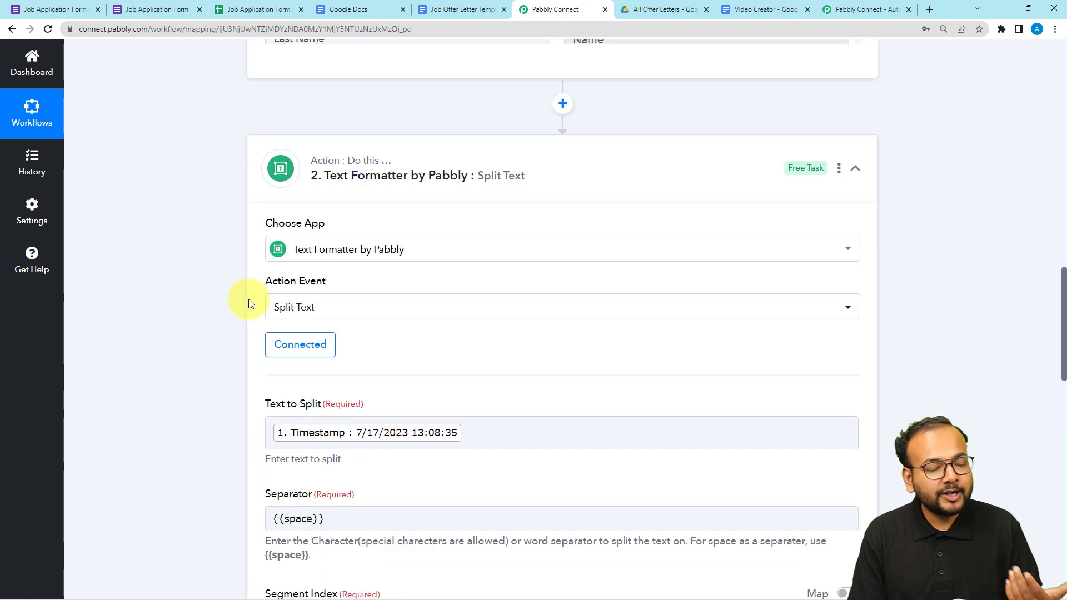
scroll(248, 303, up, 10)
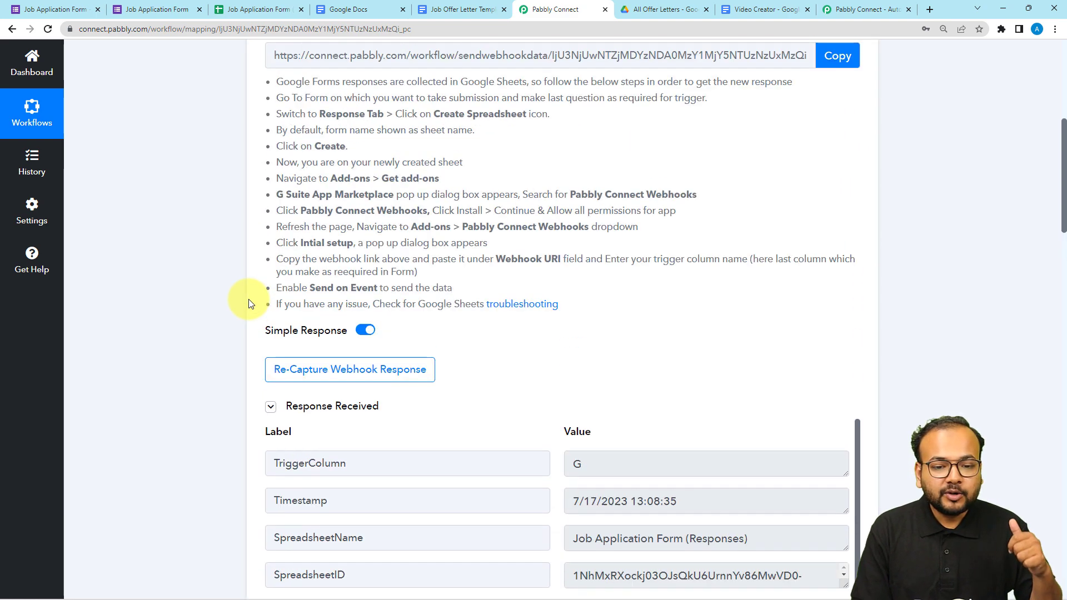
scroll(248, 300, up, 7)
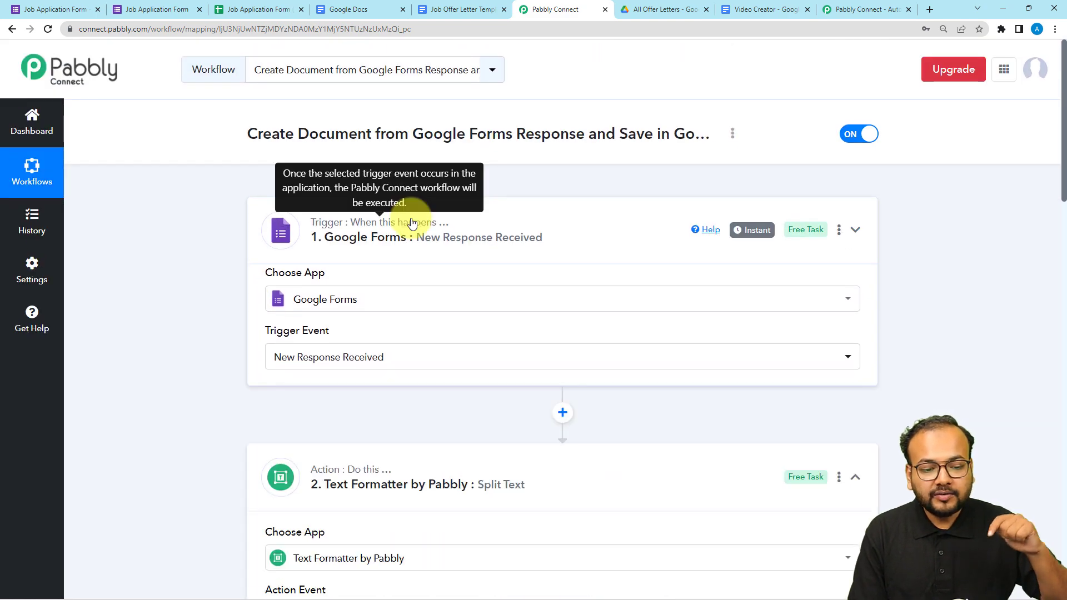
click(411, 222)
click(419, 343)
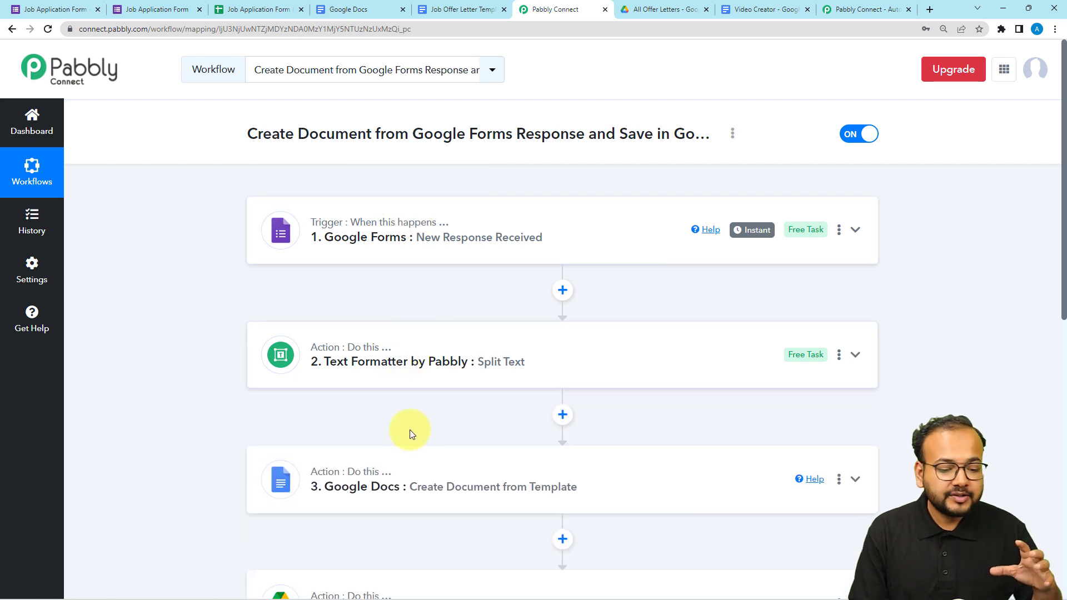